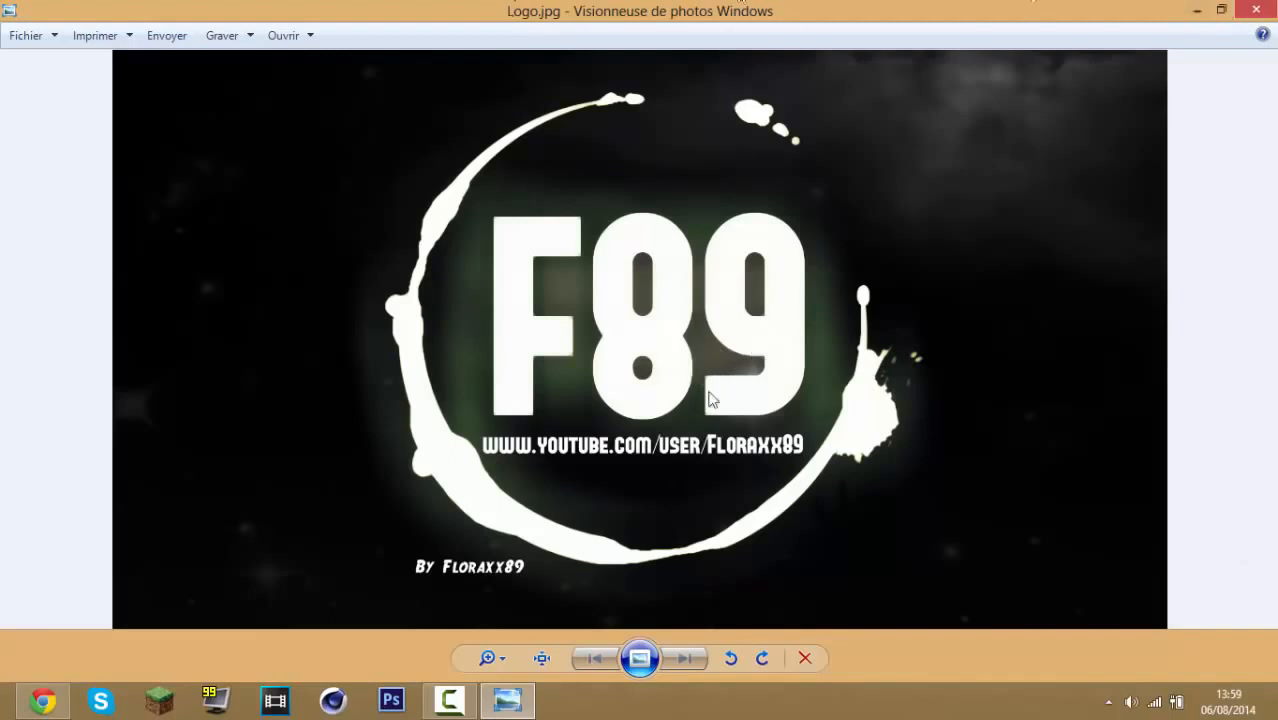
Close the logo preview and open the YouTube channel page in a new browser tab
left_click(1255, 9)
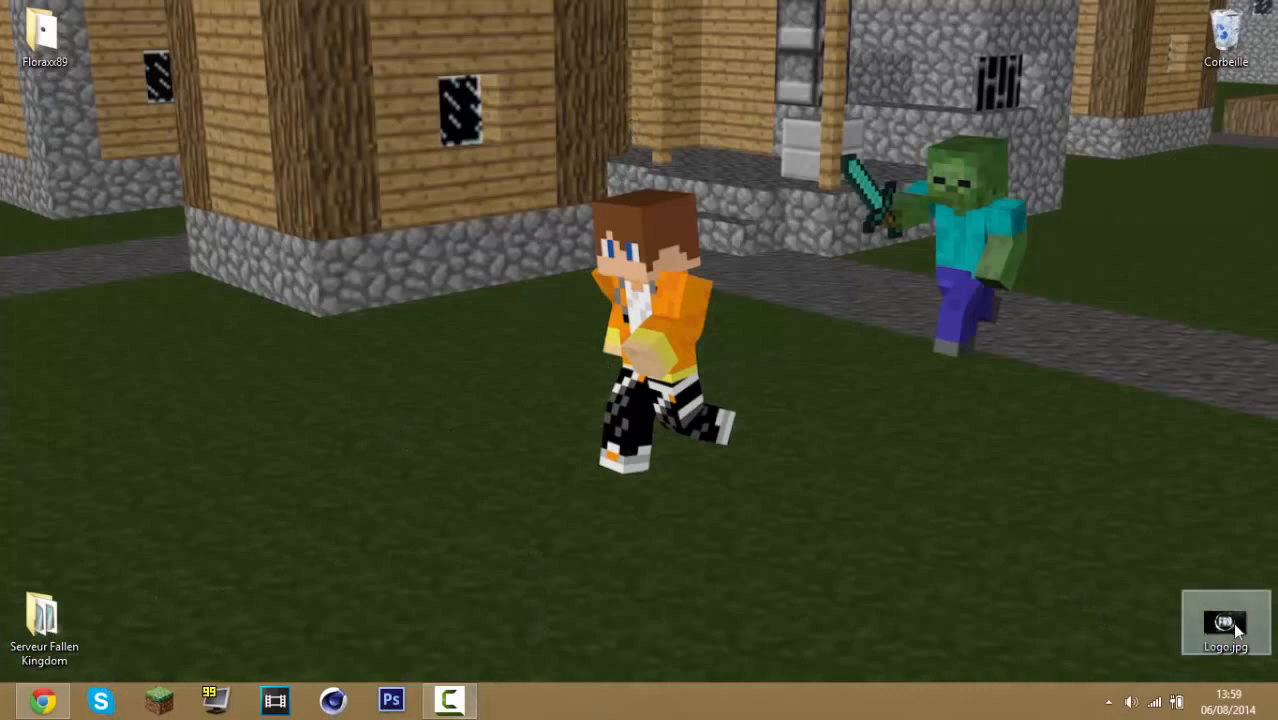
left_click(43, 700)
left_click(207, 12)
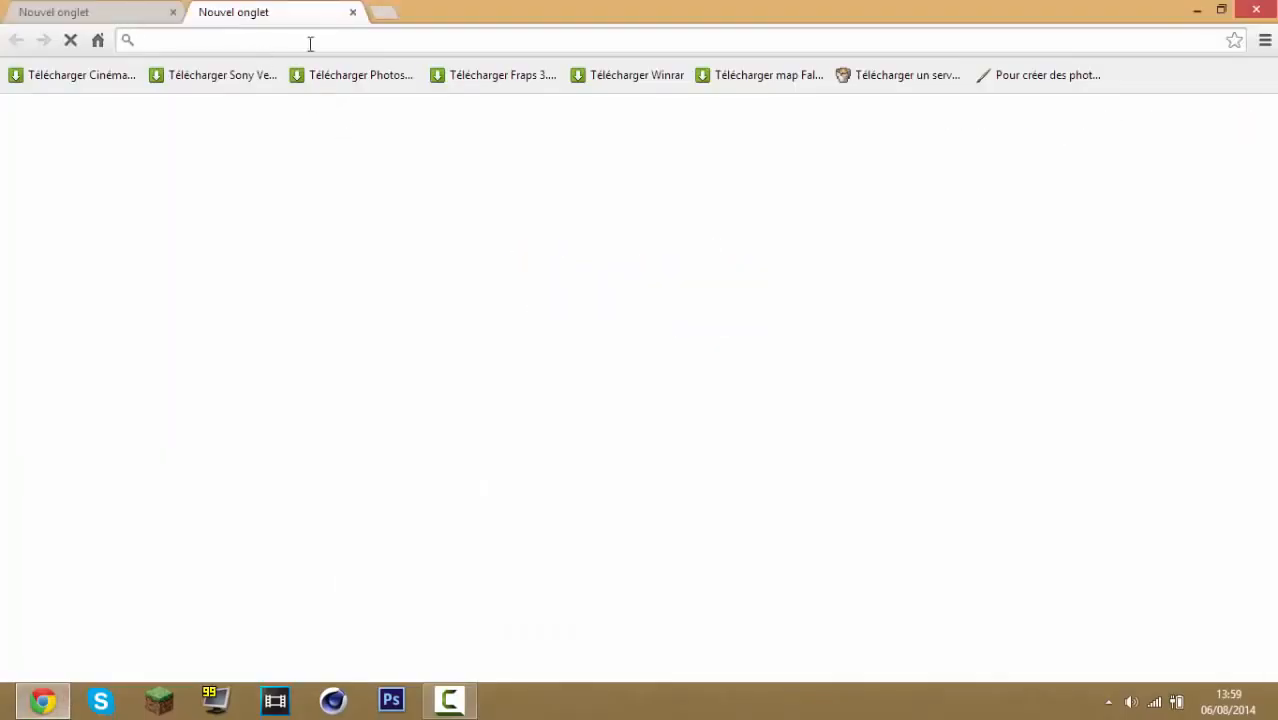
left_click(533, 471)
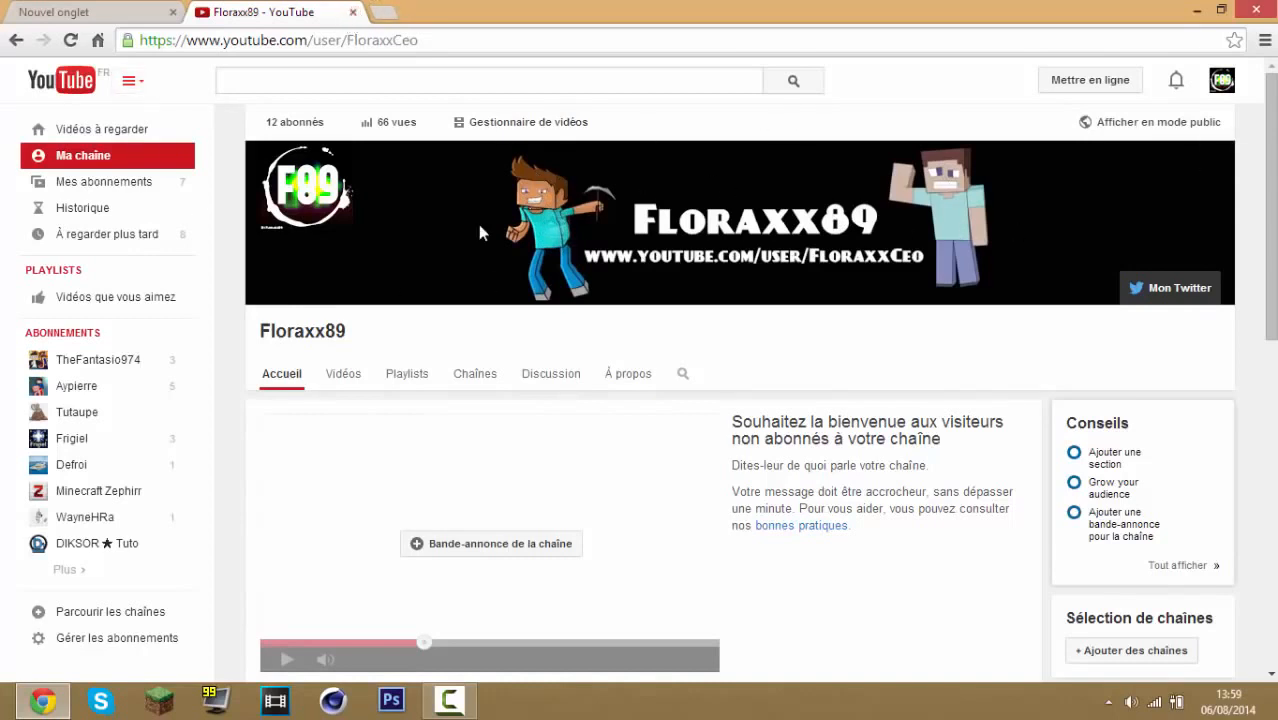
Close the YouTube tab, go to pixlr.com and launch Pixlr Express
left_click(352, 12)
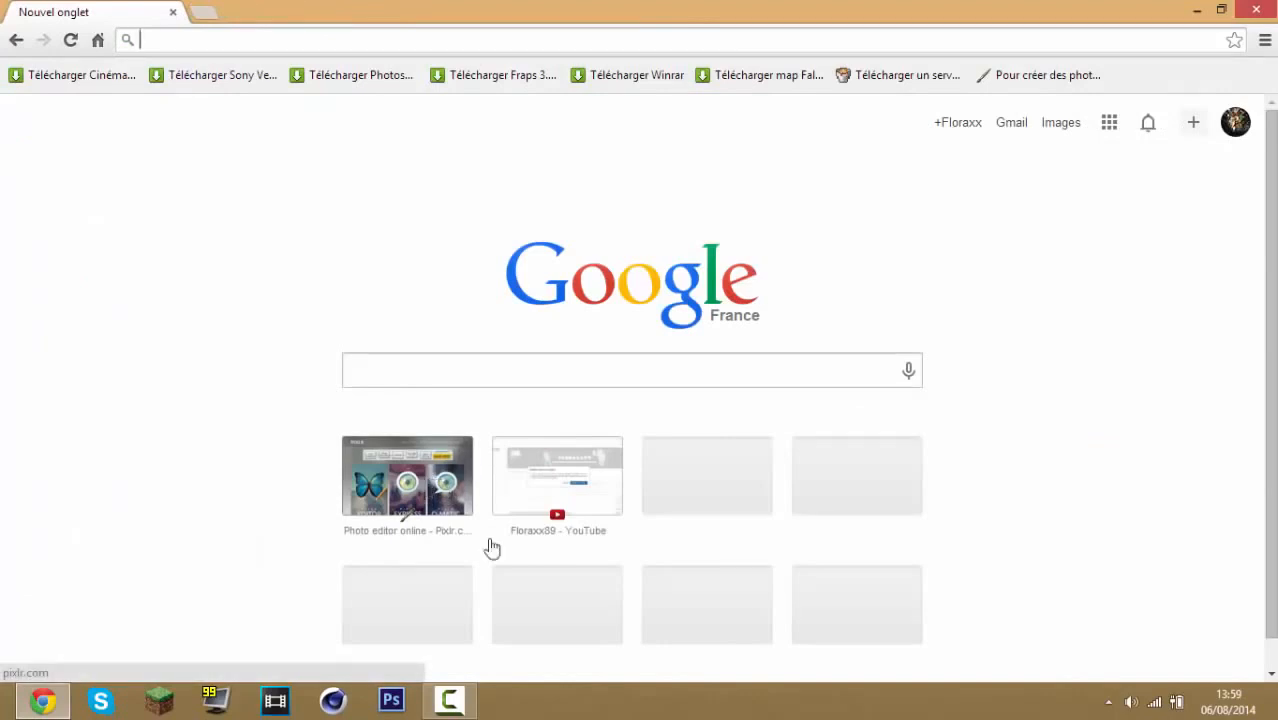
left_click(423, 494)
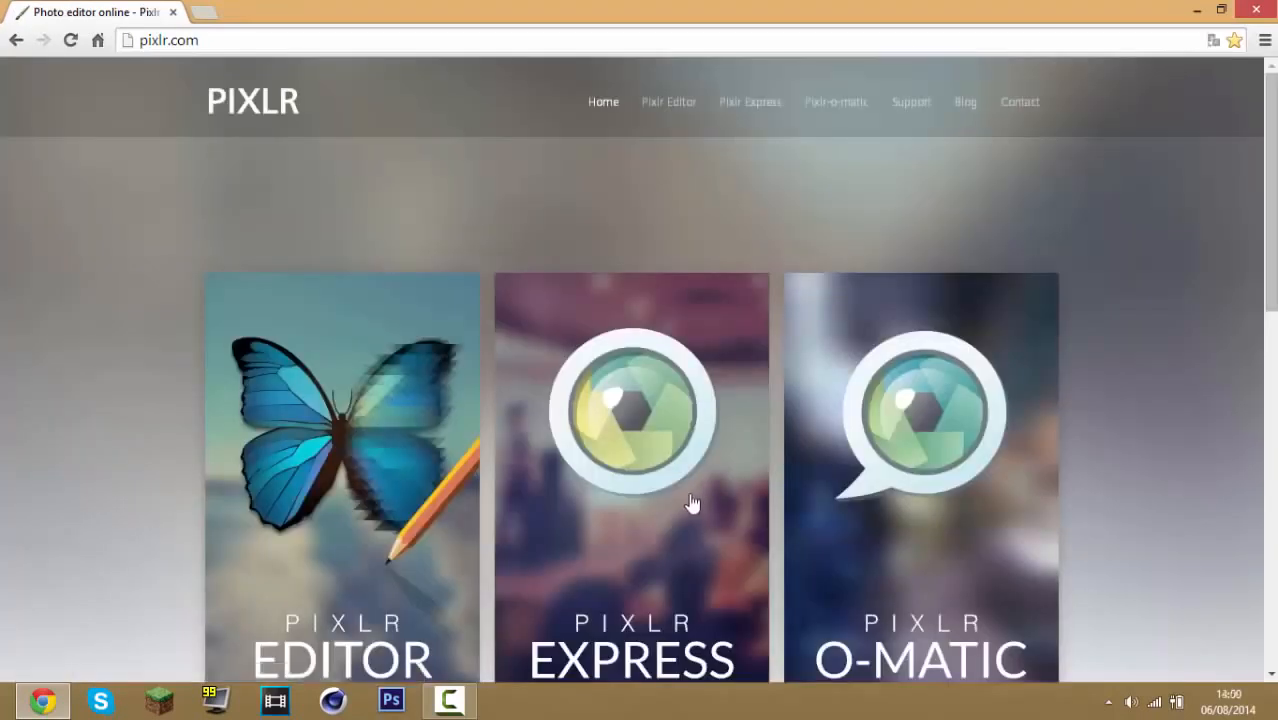
scroll(690, 503, "down", 1)
left_click(668, 437)
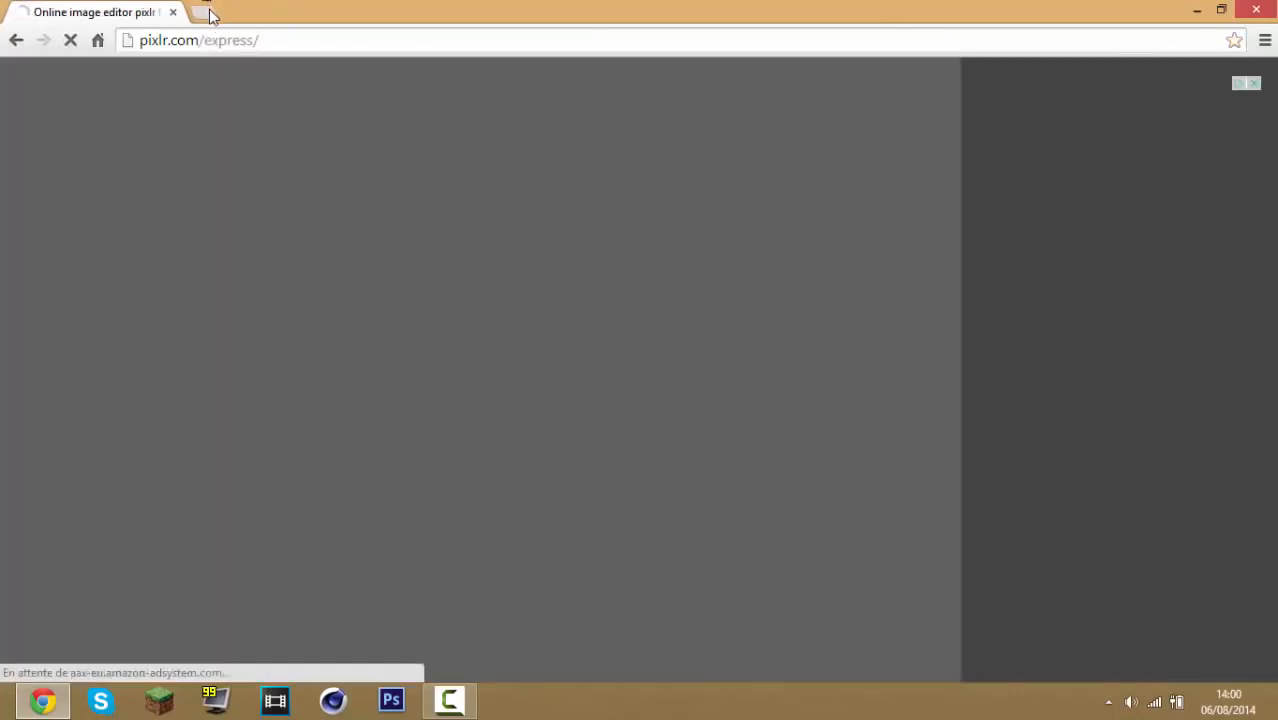
In a new tab, enter the query fond noir 2560 x 1440 from the suggestions
left_click(208, 13)
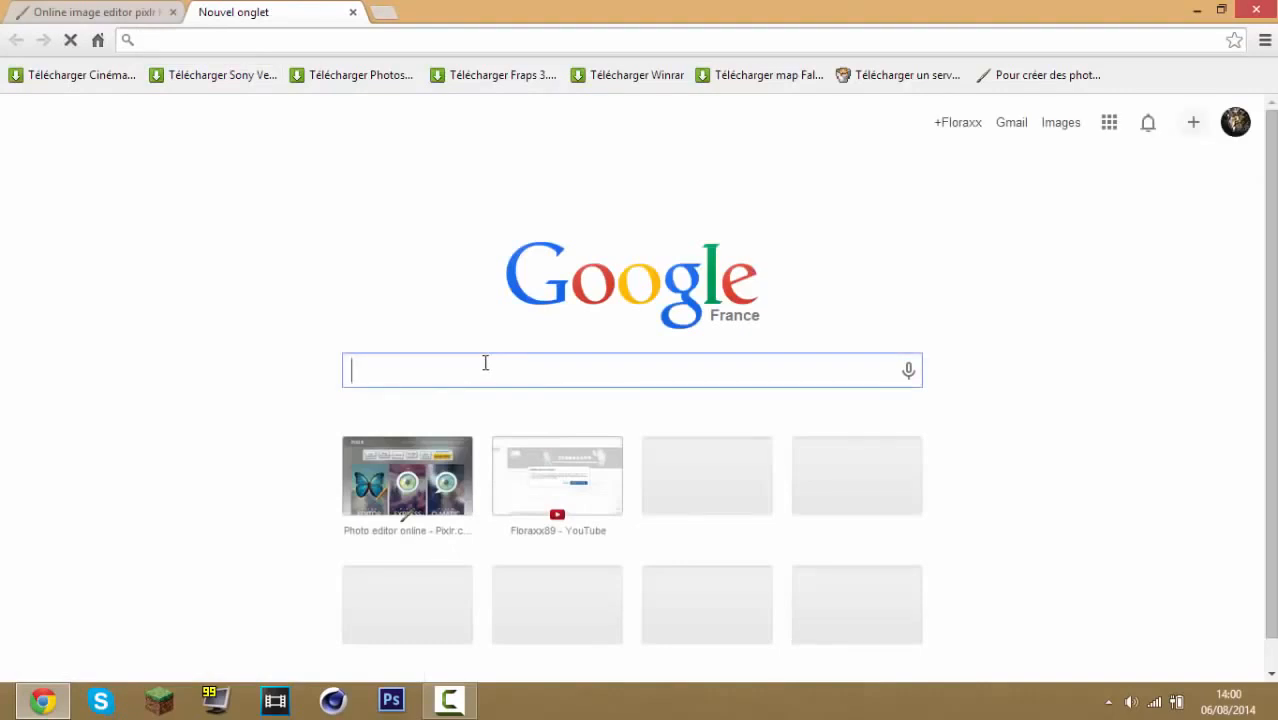
type("fond noir")
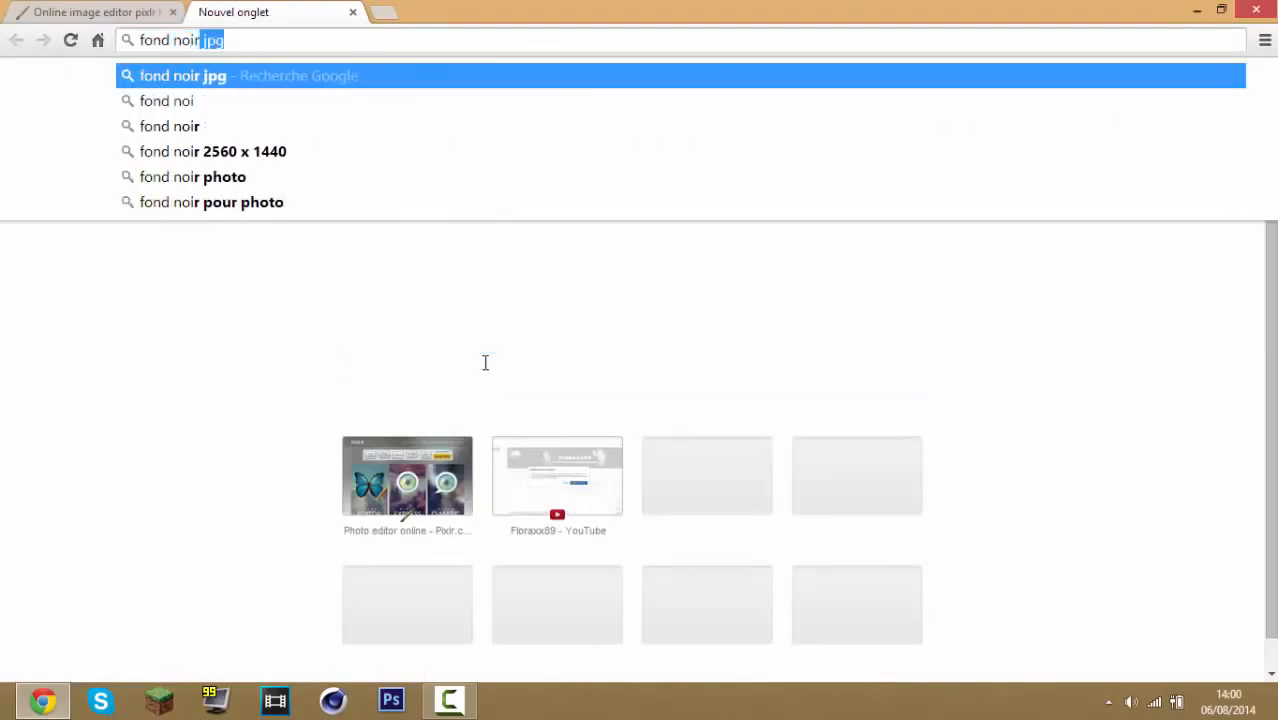
key("Down")
key("Down")
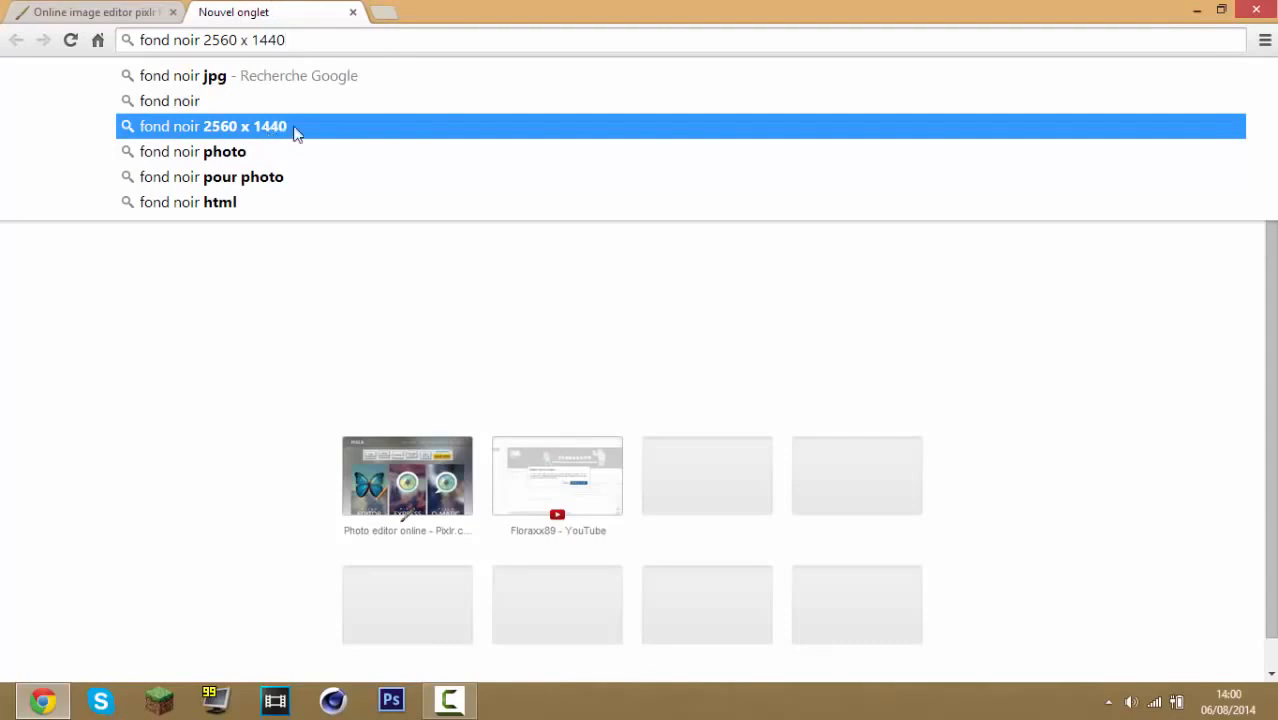
Check the YouTube channel page in another tab and close that tab
left_click(114, 10)
left_click(300, 12)
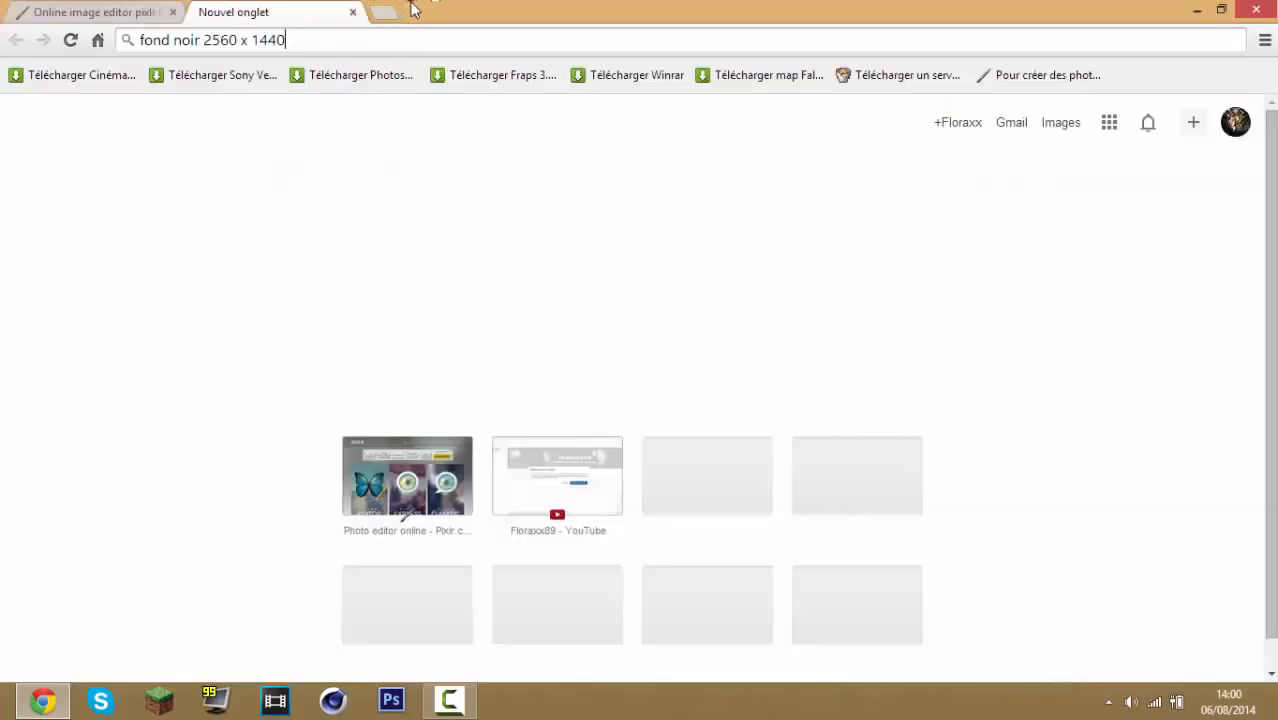
key("ctrl+t")
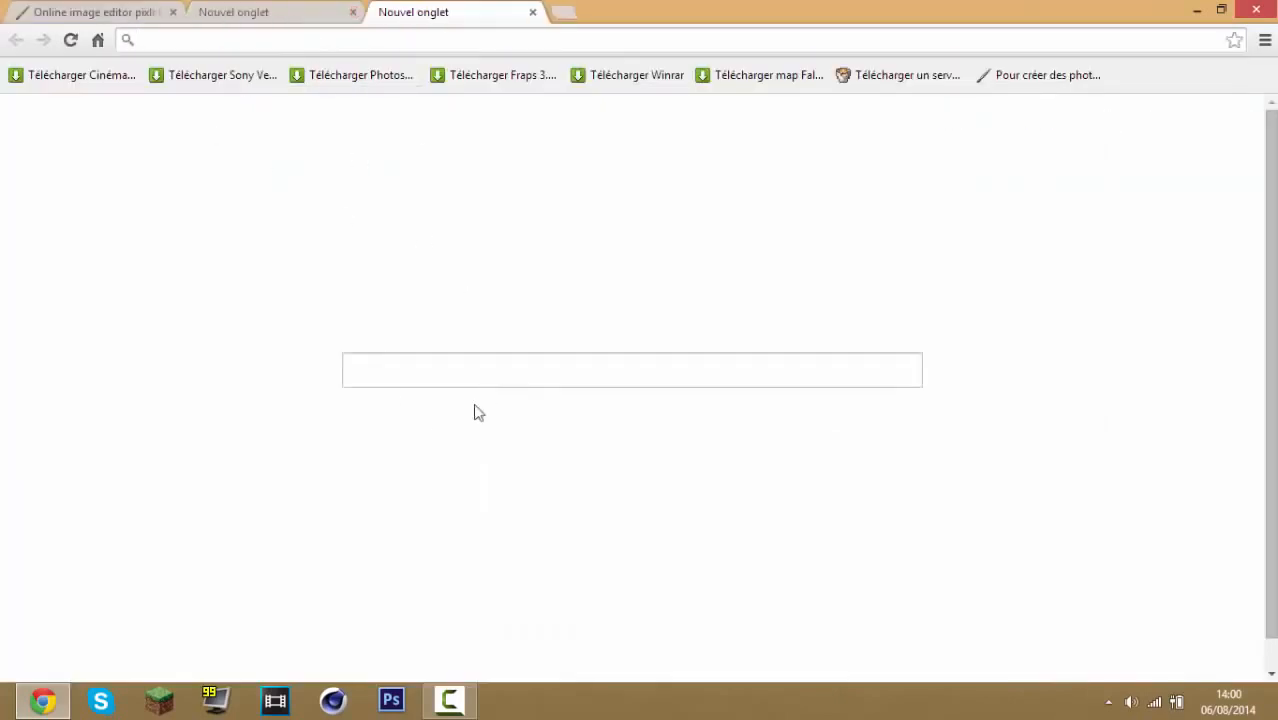
left_click(542, 488)
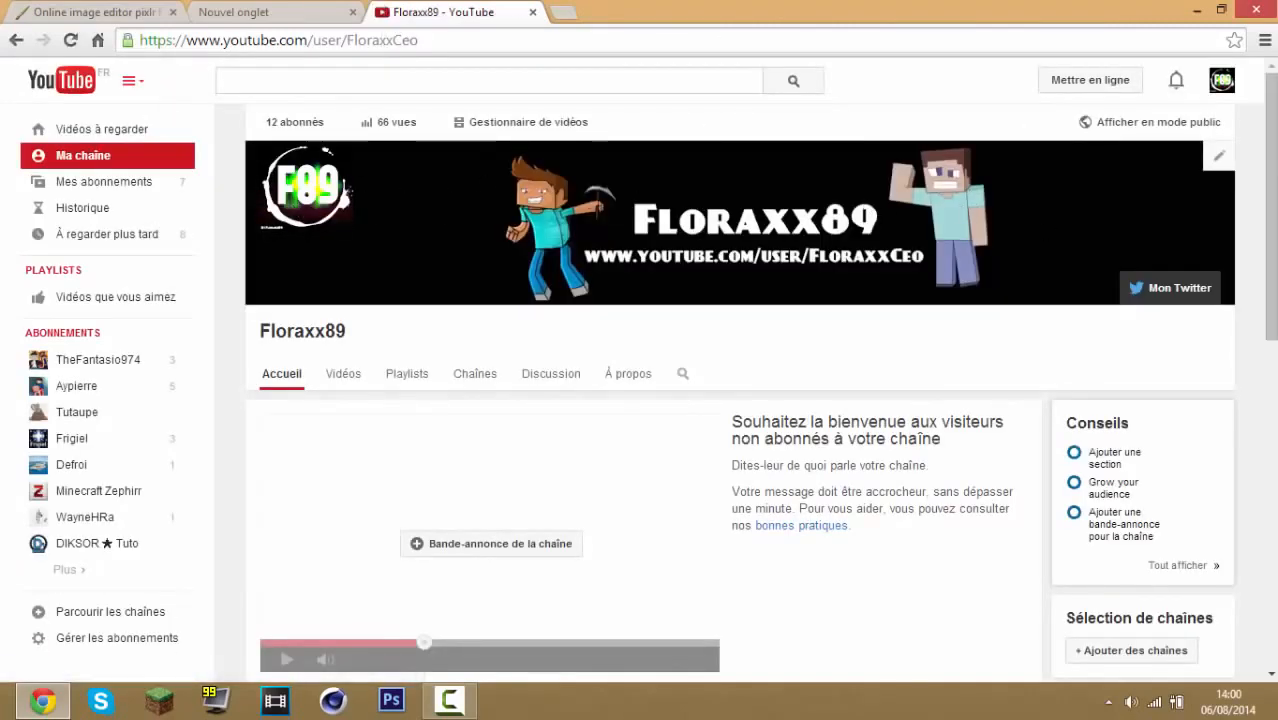
left_click(533, 12)
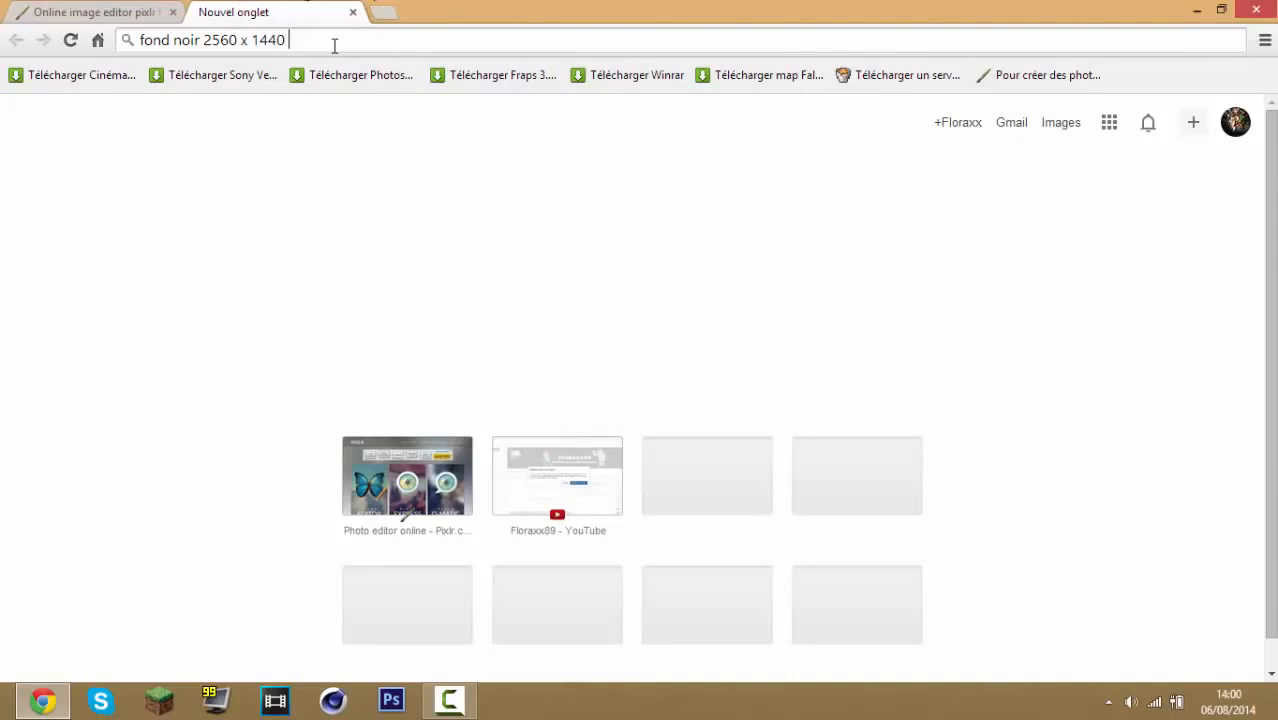
Search for fond noir 2560 x 1440 jpg and switch to image results
type("jpg")
key("Return")
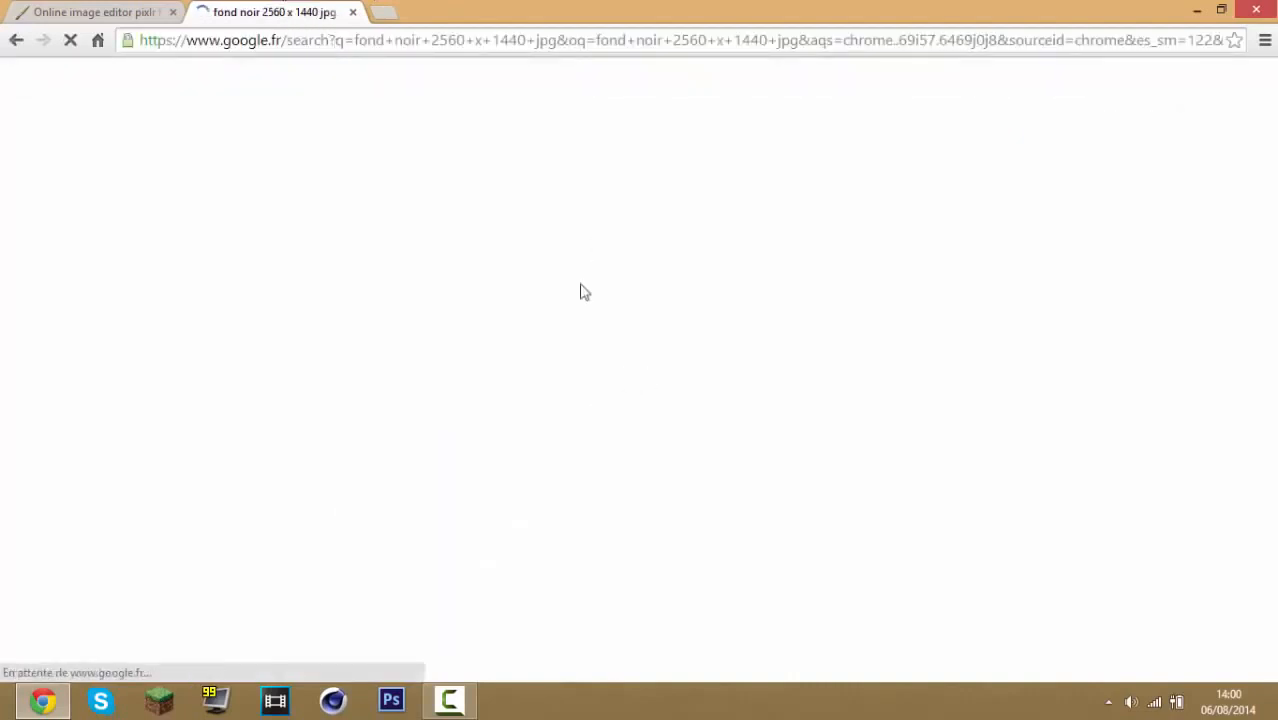
left_click(212, 143)
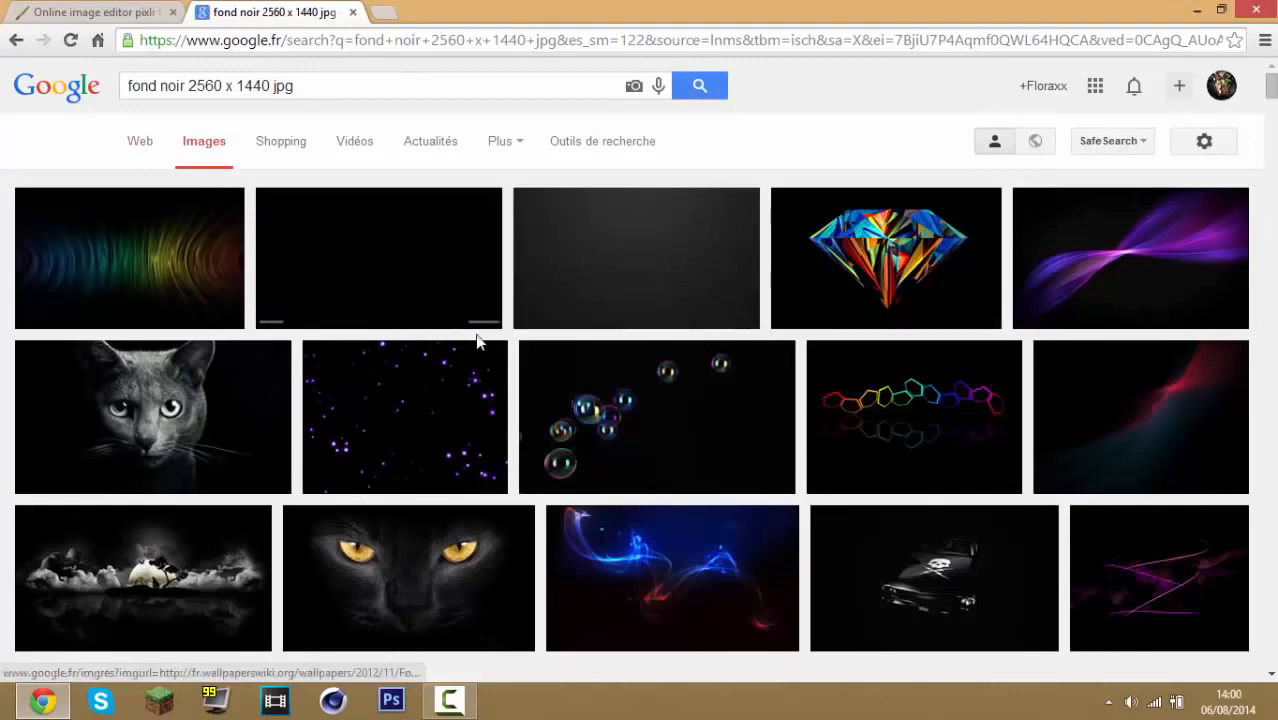
Save the plain black 2560 × 1440 wallpaper to the desktop as Bannière.jpg
left_click(432, 277)
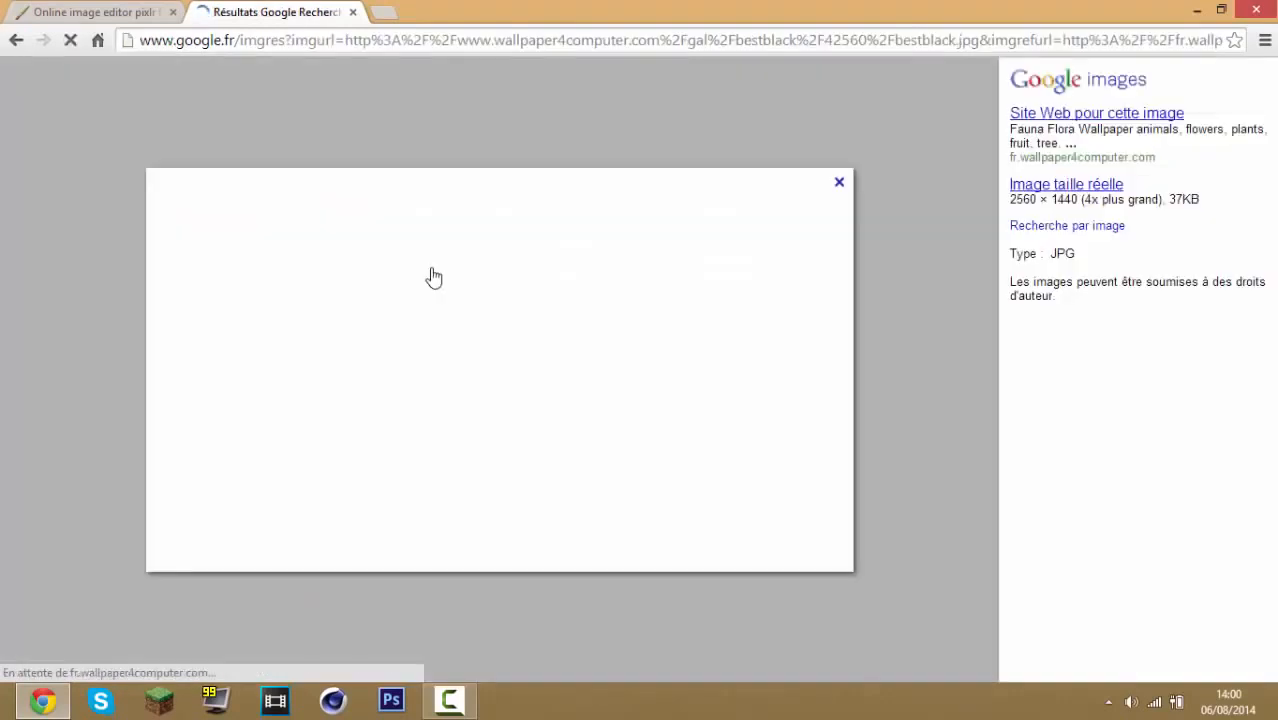
right_click(476, 401)
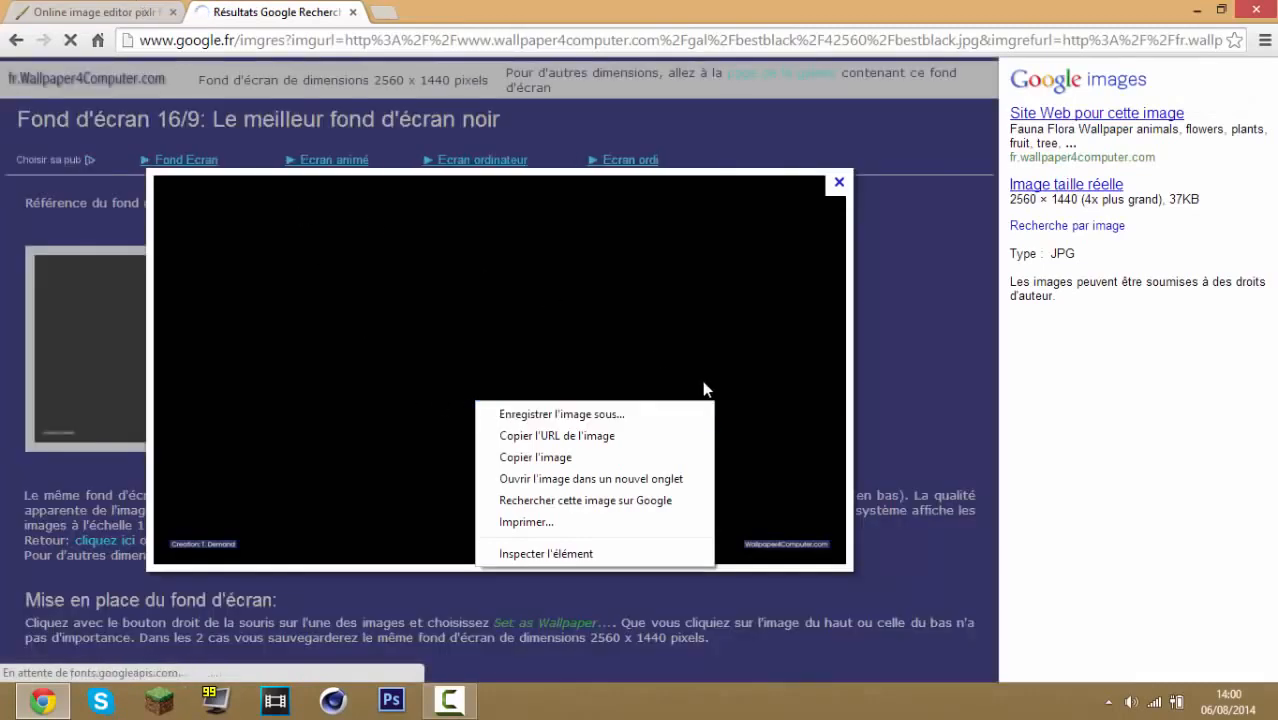
left_click(678, 408)
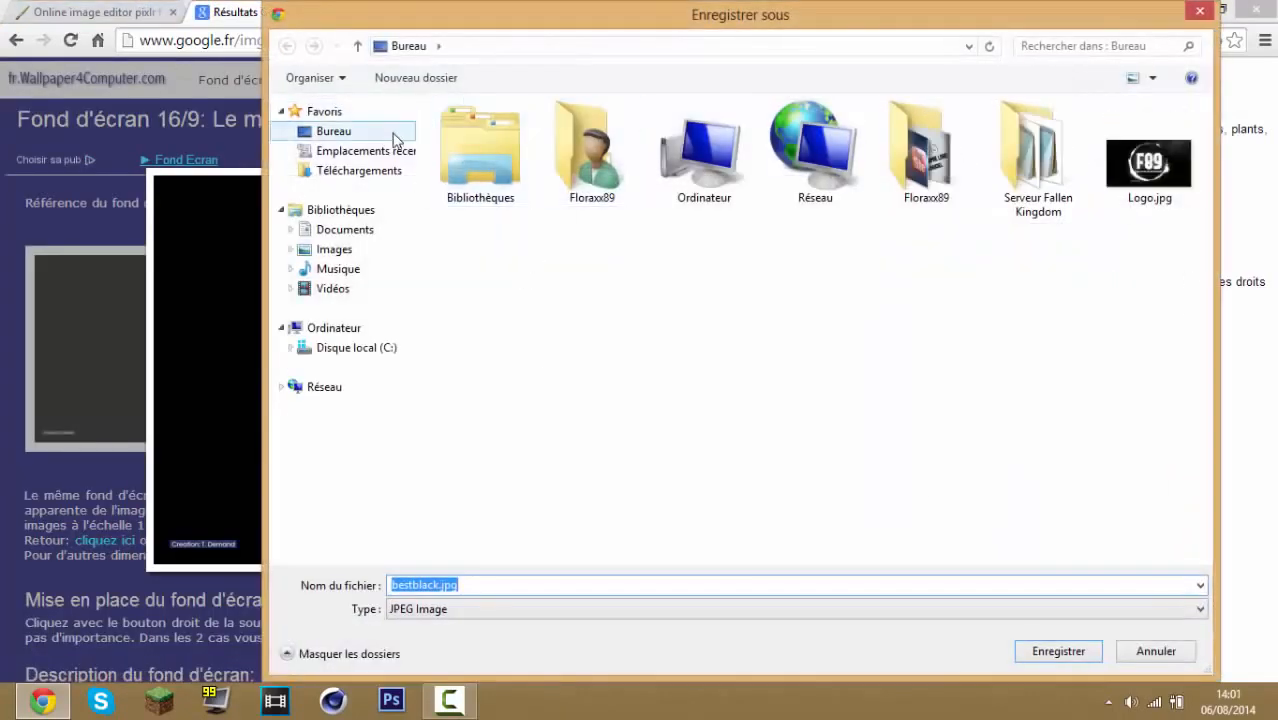
double_click(437, 582)
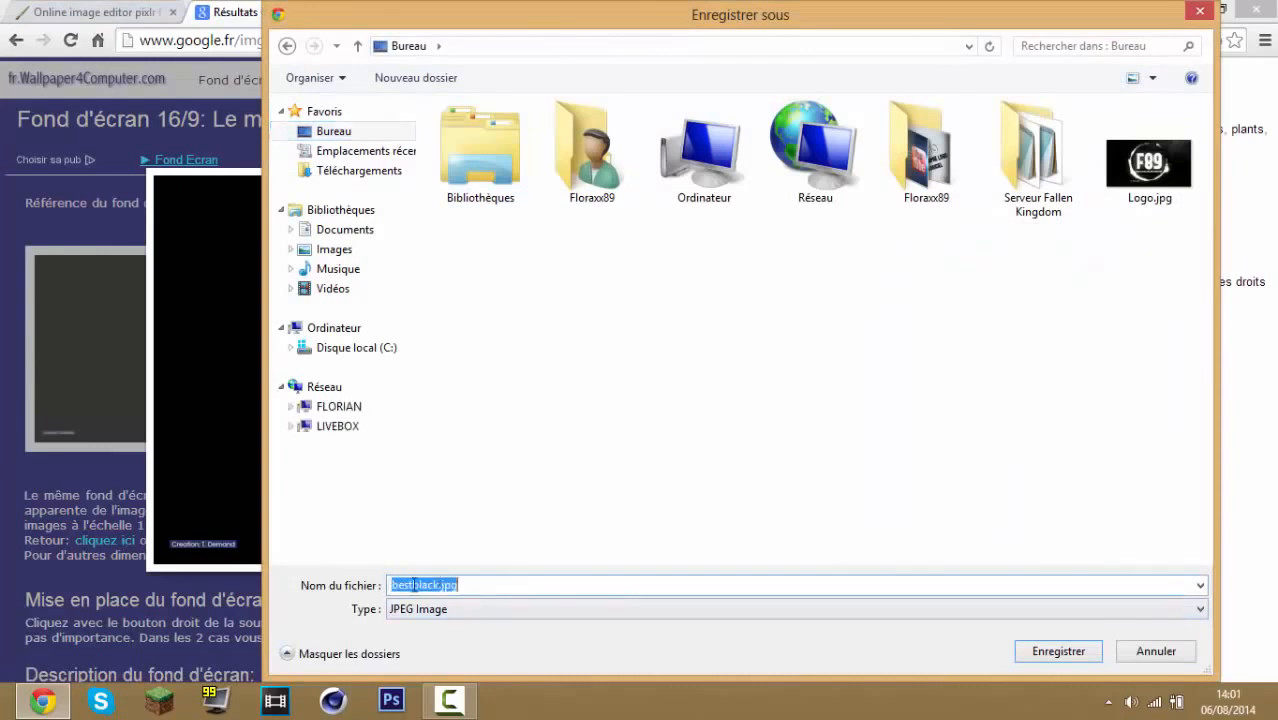
left_click_drag(439, 582, 364, 580)
type("Bannière")
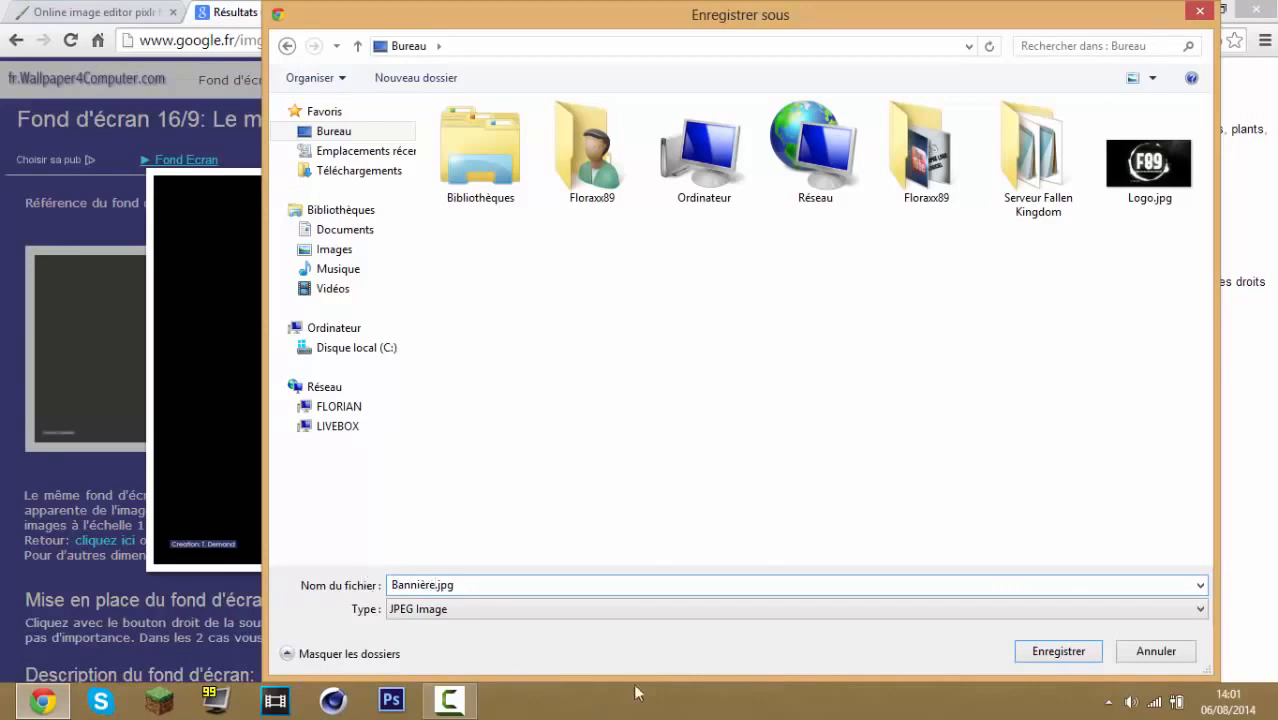
left_click(1058, 645)
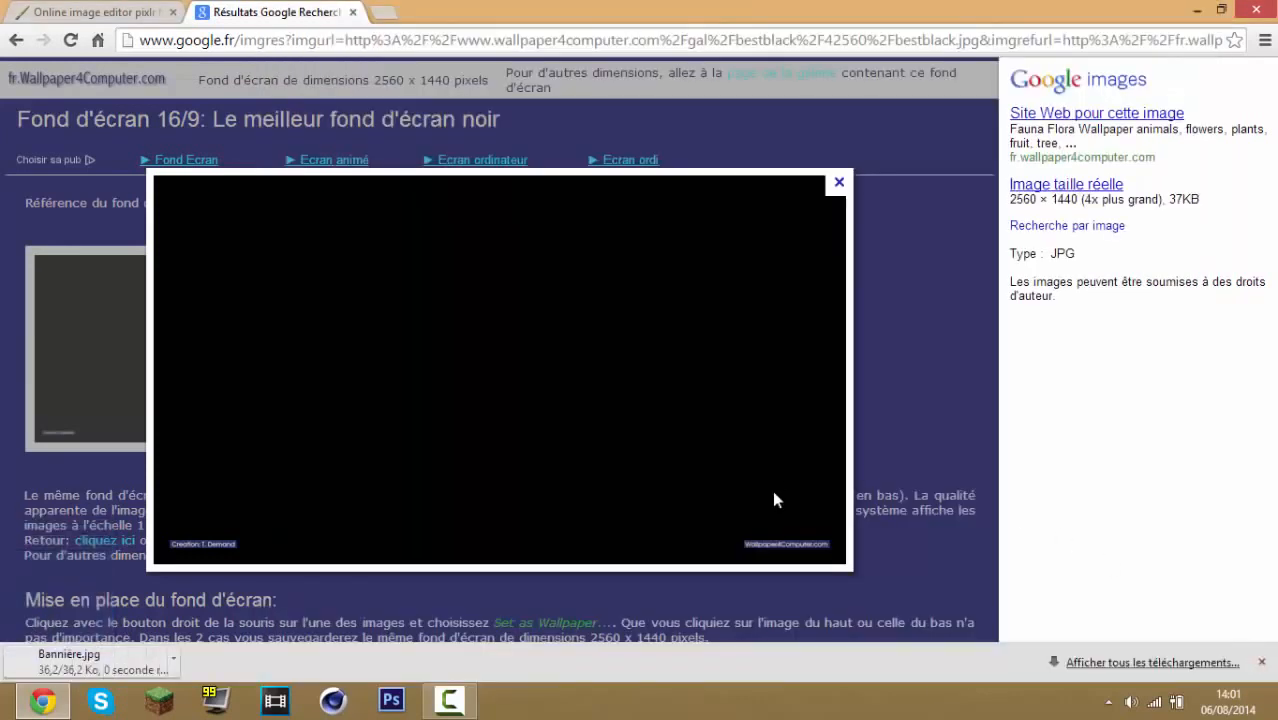
left_click(1261, 662)
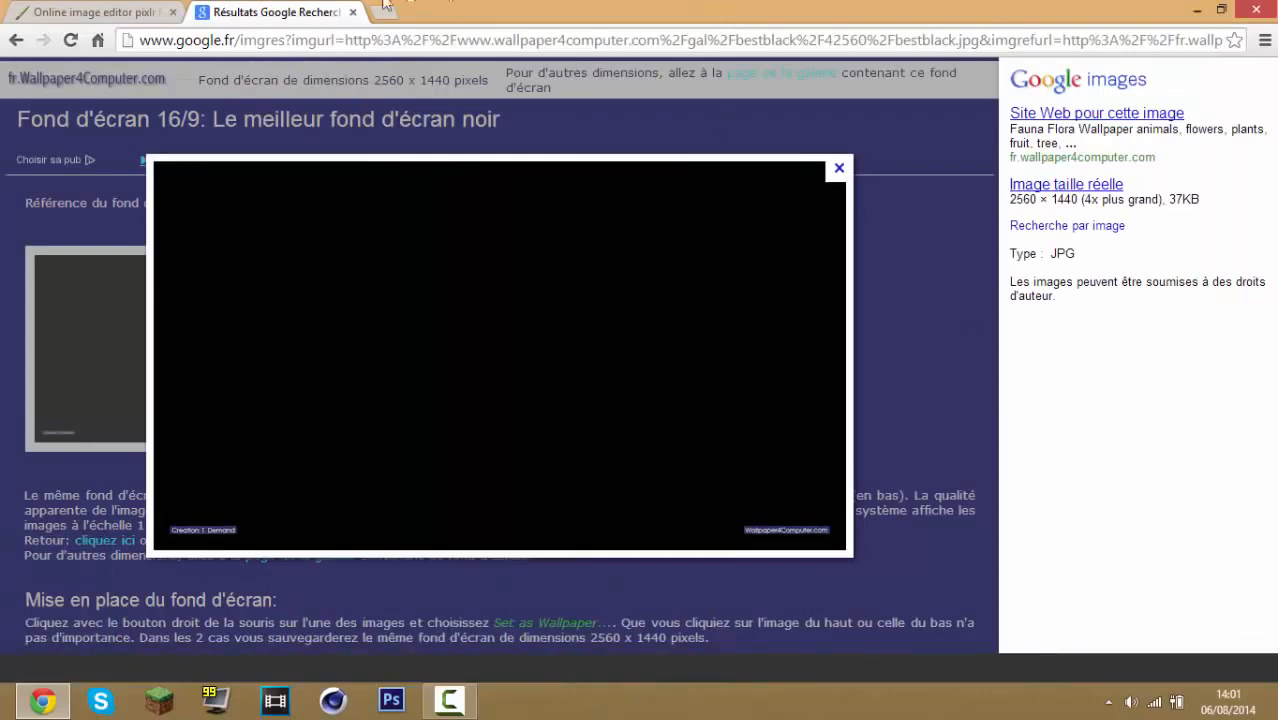
Open Bannière.jpg from the desktop in Pixlr Express
left_click(352, 12)
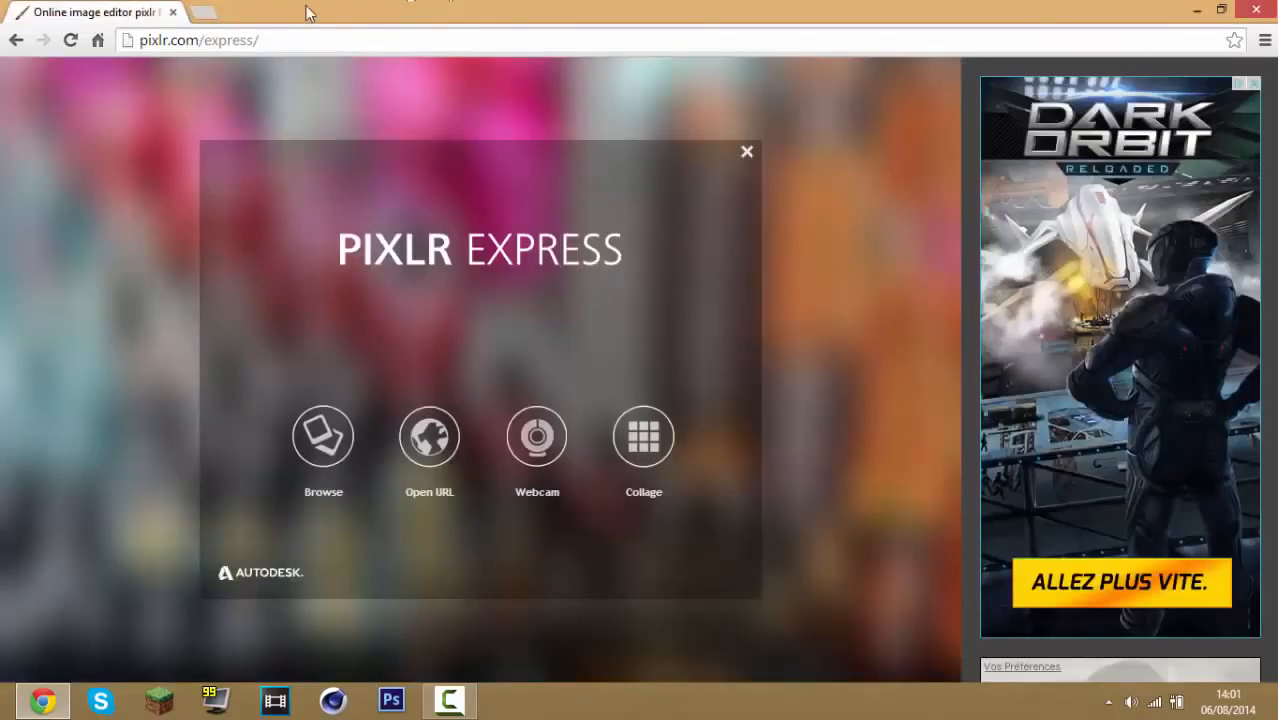
left_click(328, 438)
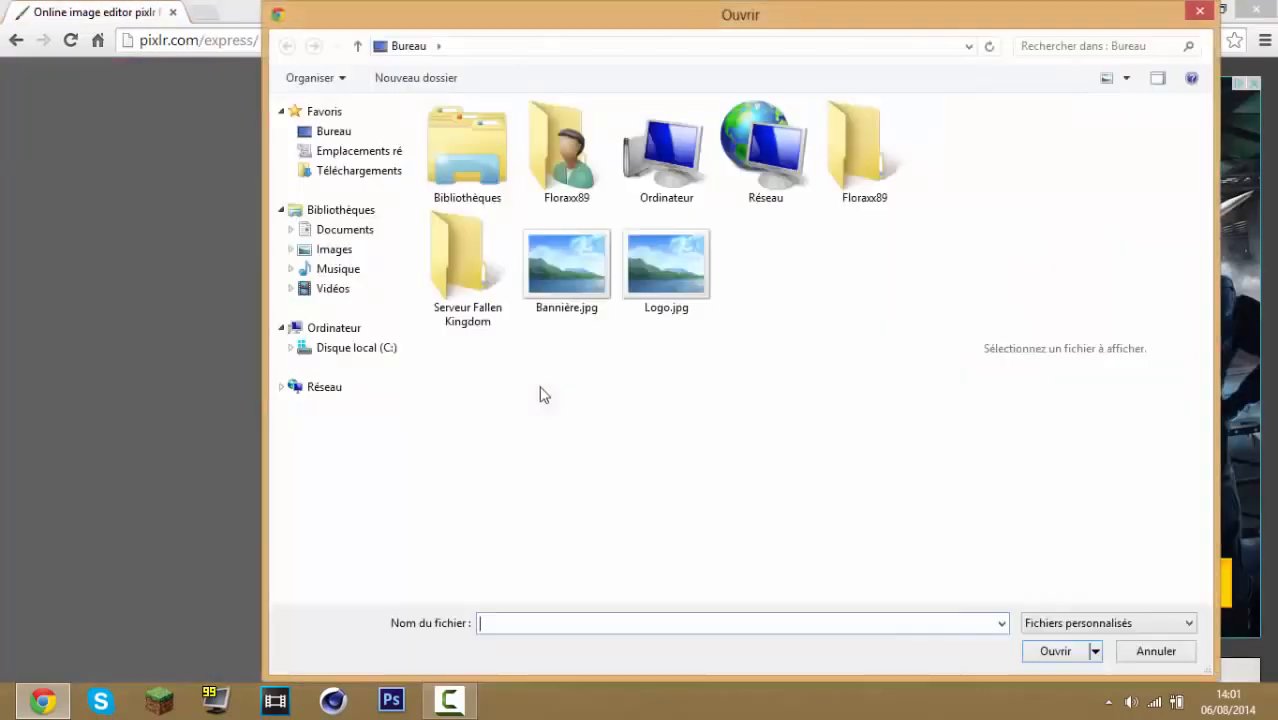
double_click(558, 265)
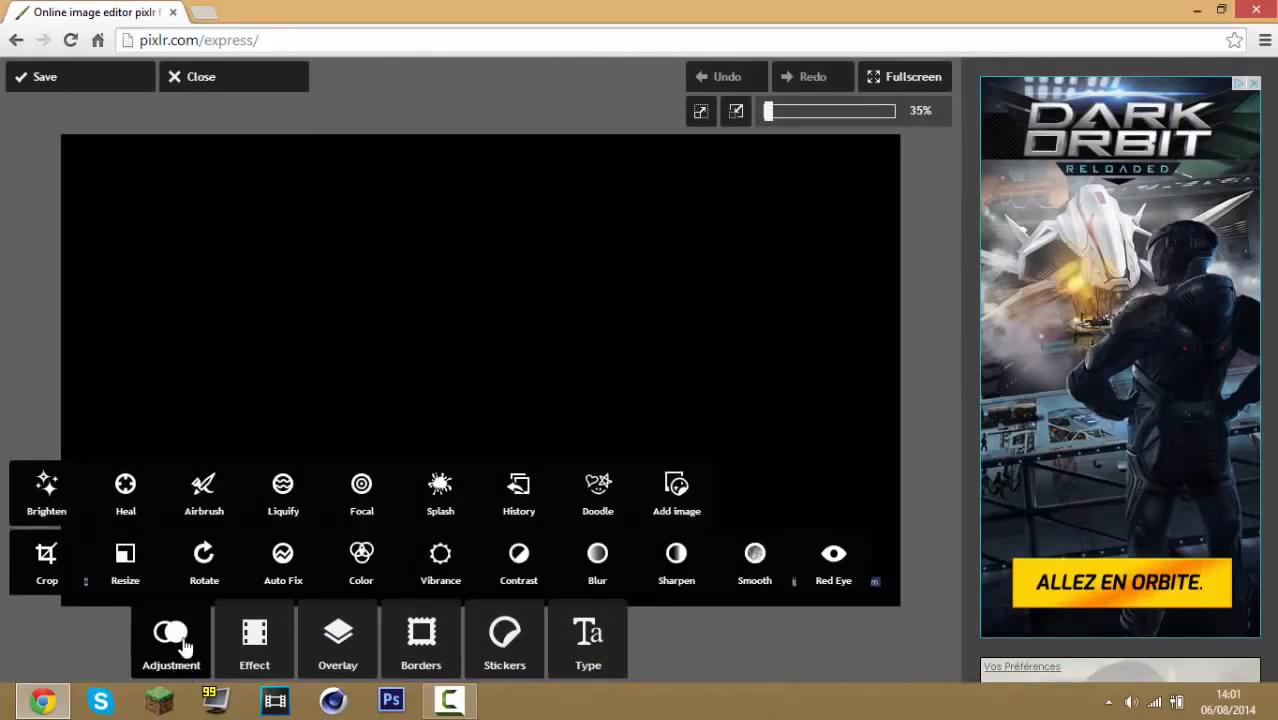
With Doodle at brush size 142 in black, paint over both corner watermark credits and apply
left_click(605, 492)
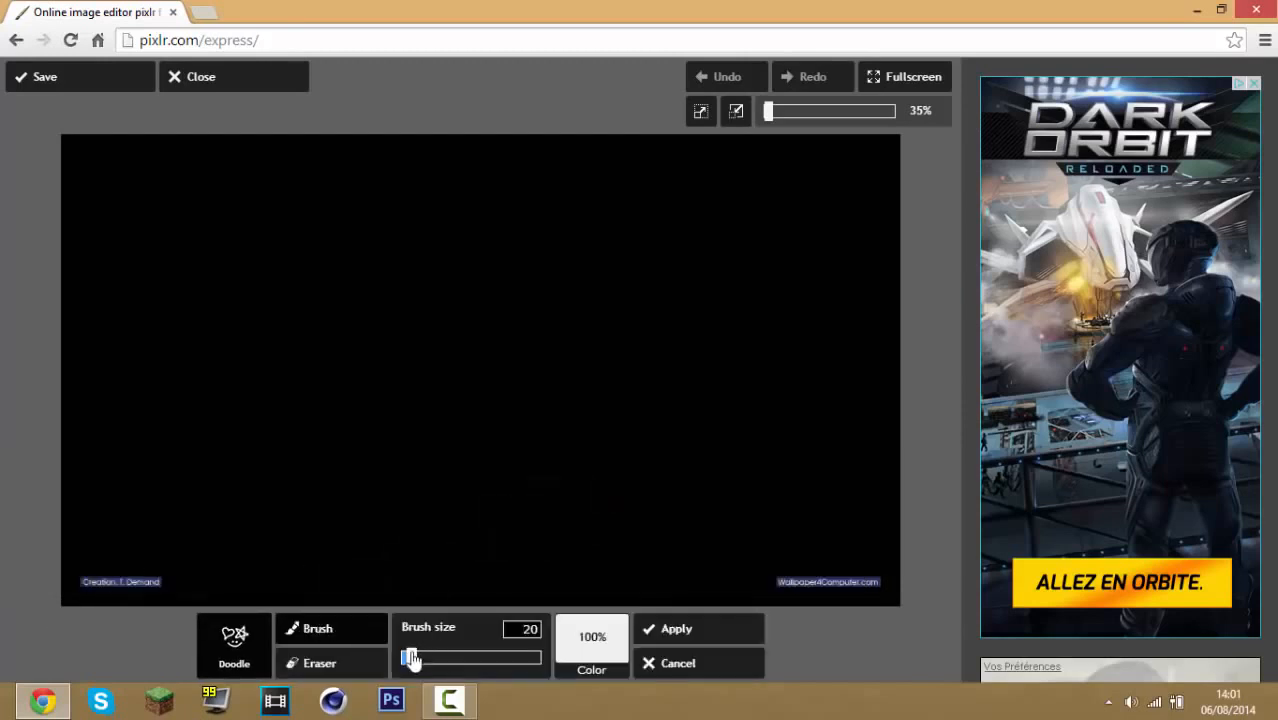
mouse_move(412, 658)
left_mouse_down()
mouse_move(522, 668)
mouse_move(479, 660)
left_mouse_up()
left_click(605, 646)
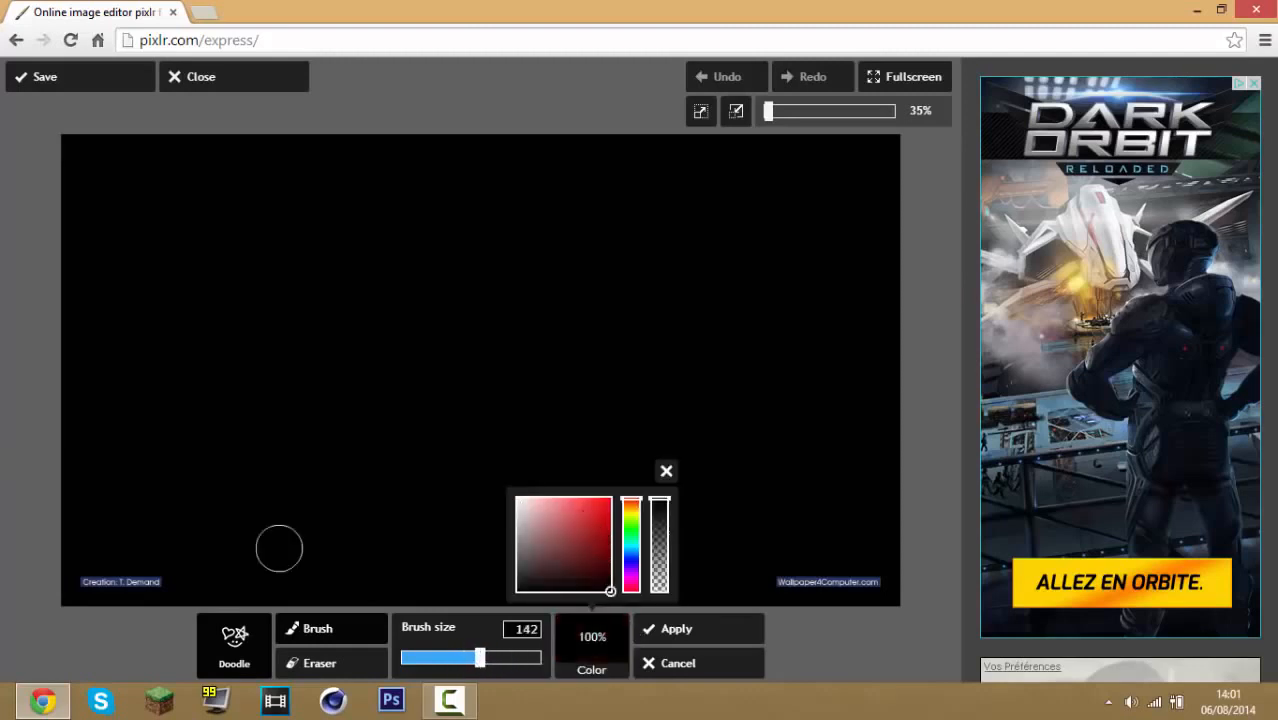
mouse_move(151, 573)
left_mouse_down()
mouse_move(118, 559)
mouse_move(91, 566)
mouse_move(143, 567)
left_mouse_up()
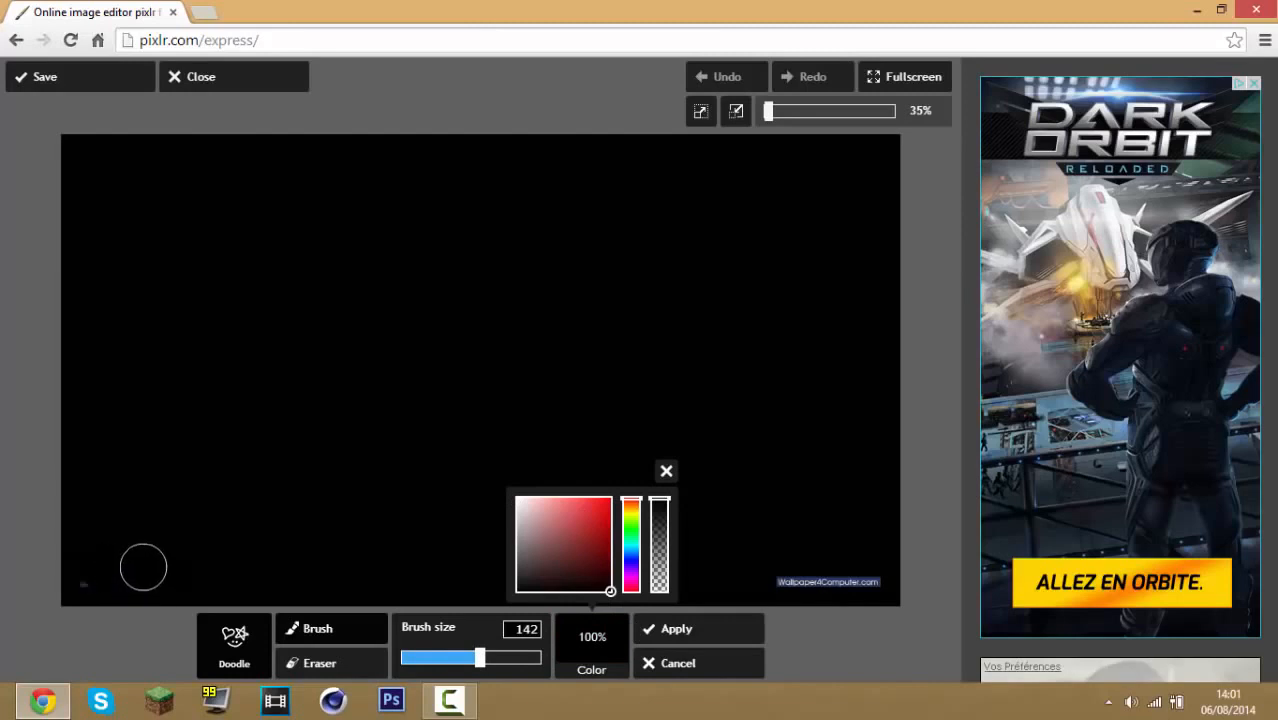
left_click_drag(773, 560, 856, 597)
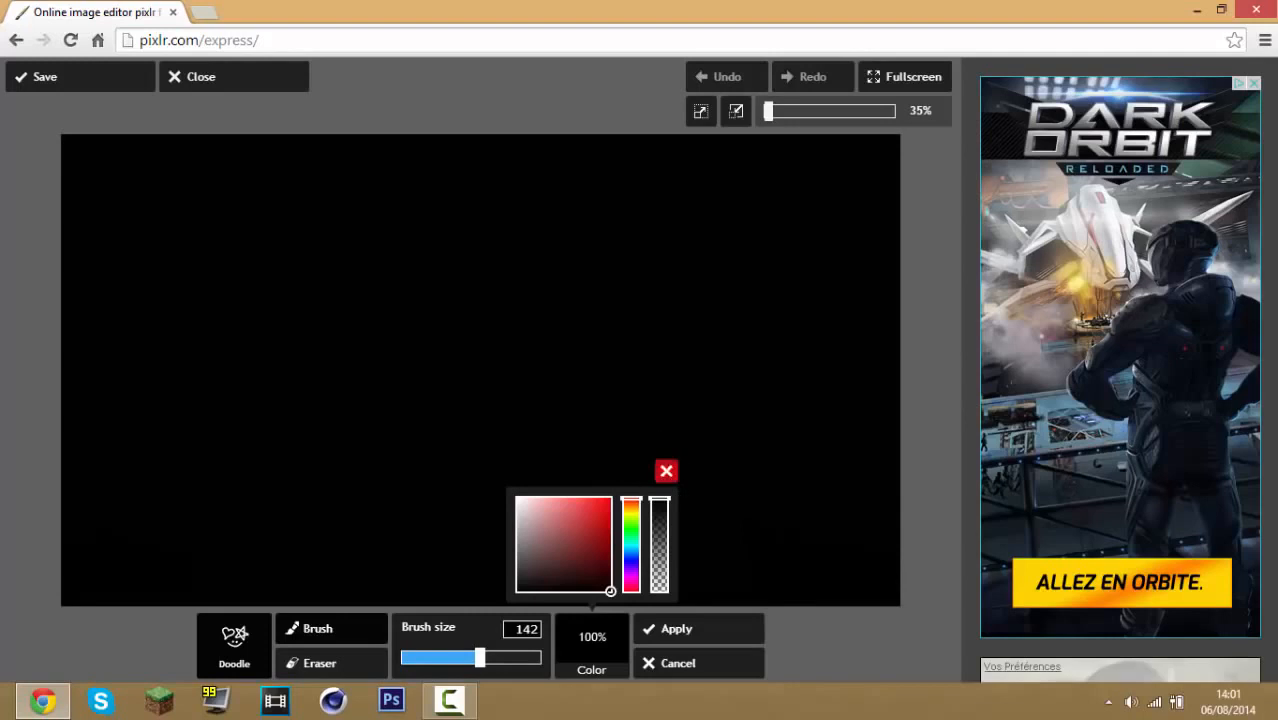
left_click(666, 470)
left_click(718, 637)
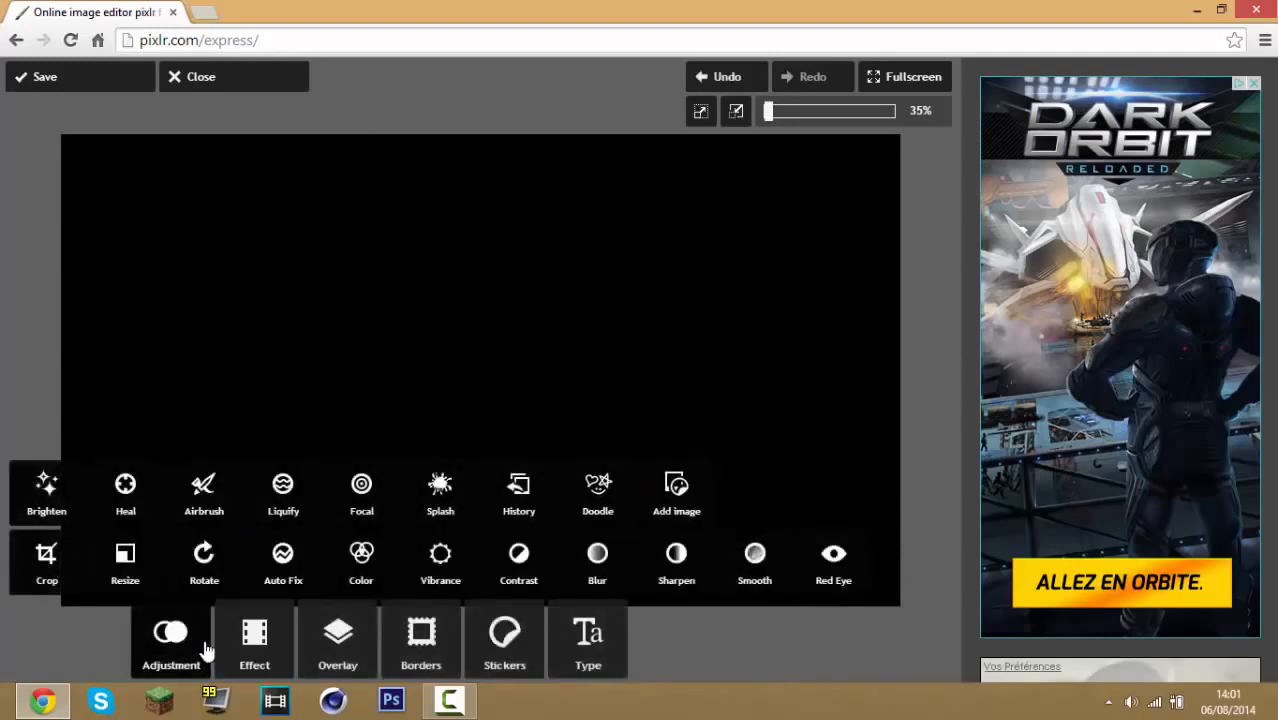
left_click(204, 646)
left_click(187, 633)
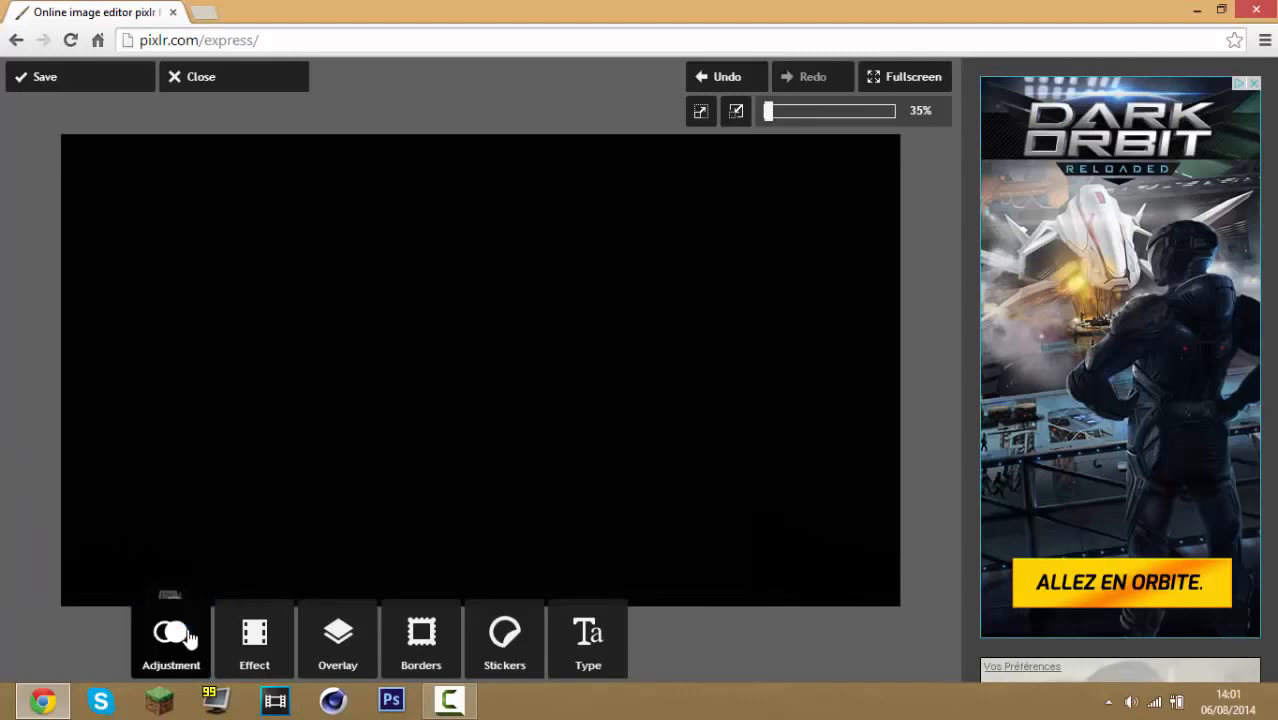
left_click(185, 633)
In the other tab, search Google for Steve minecraft jpg
left_click(205, 12)
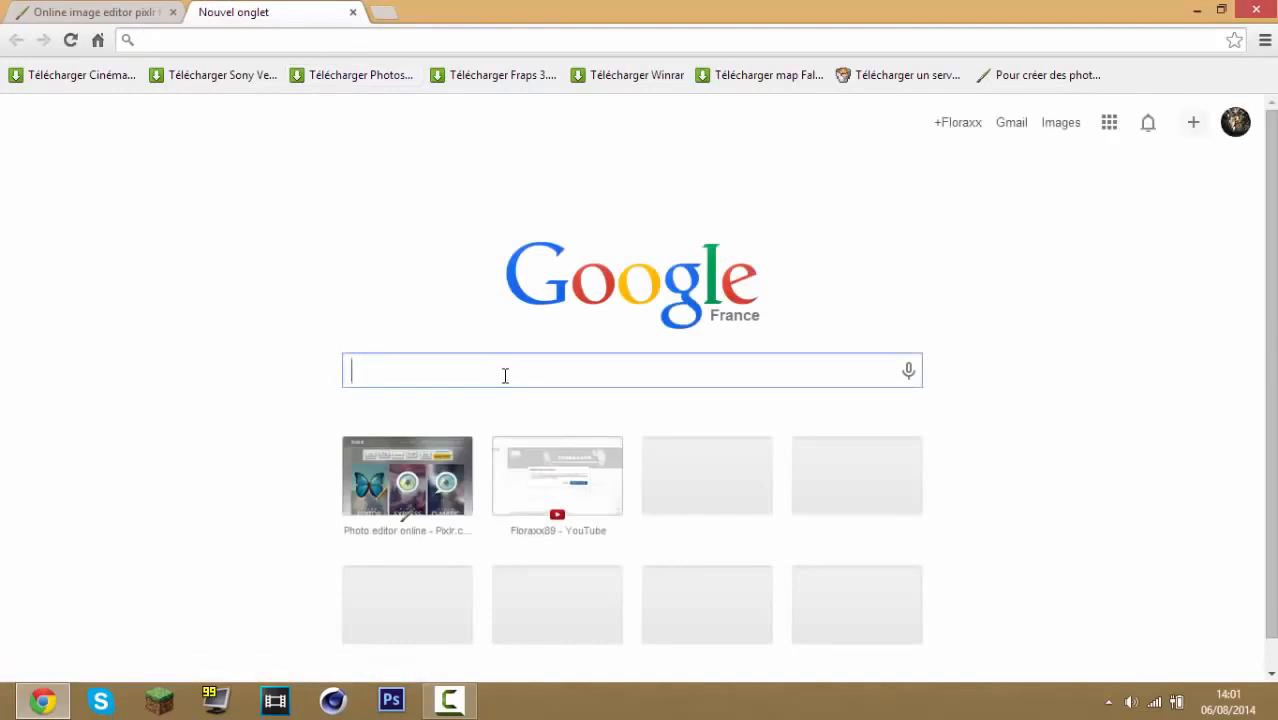
type("Steve minecraft jpg")
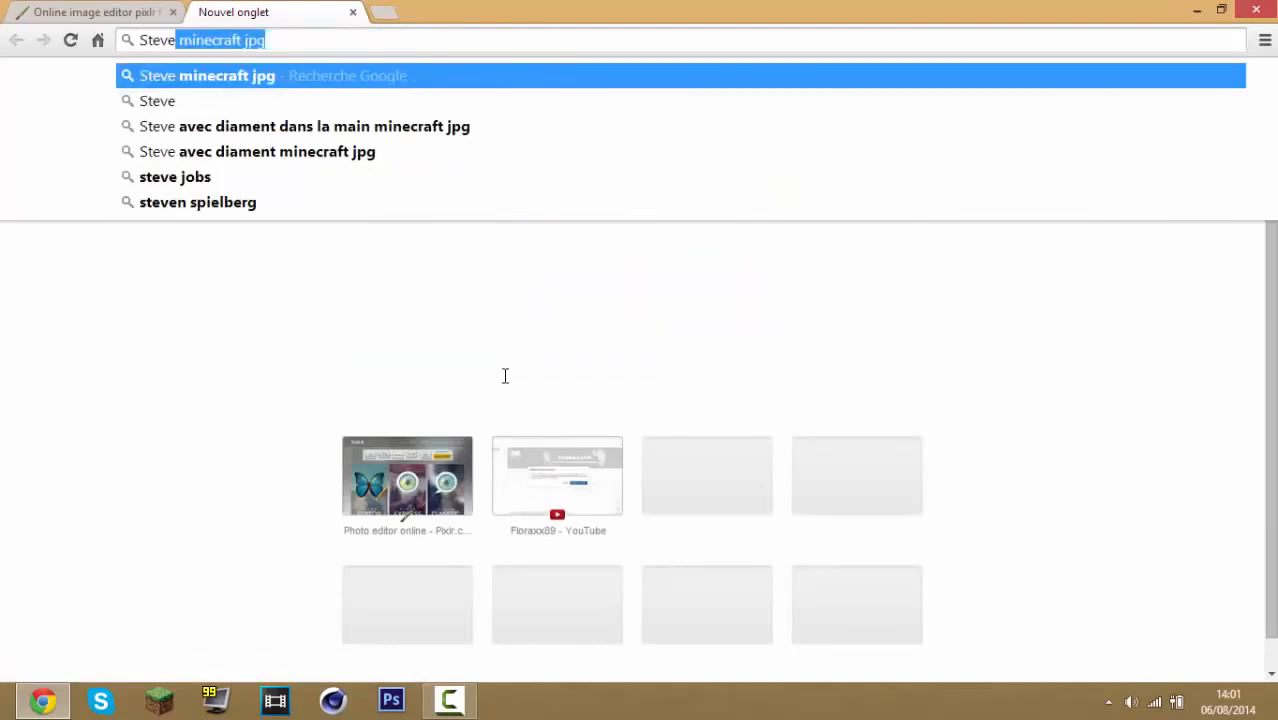
key("Down")
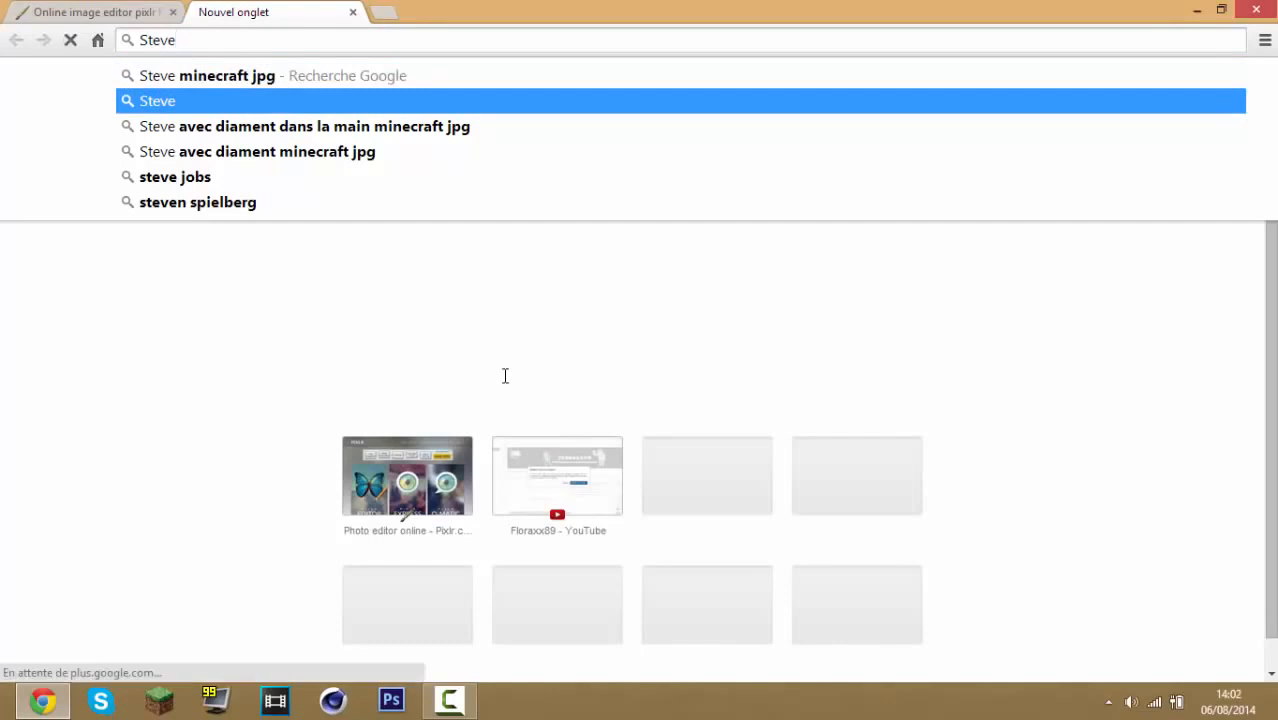
key("Up")
key("Return")
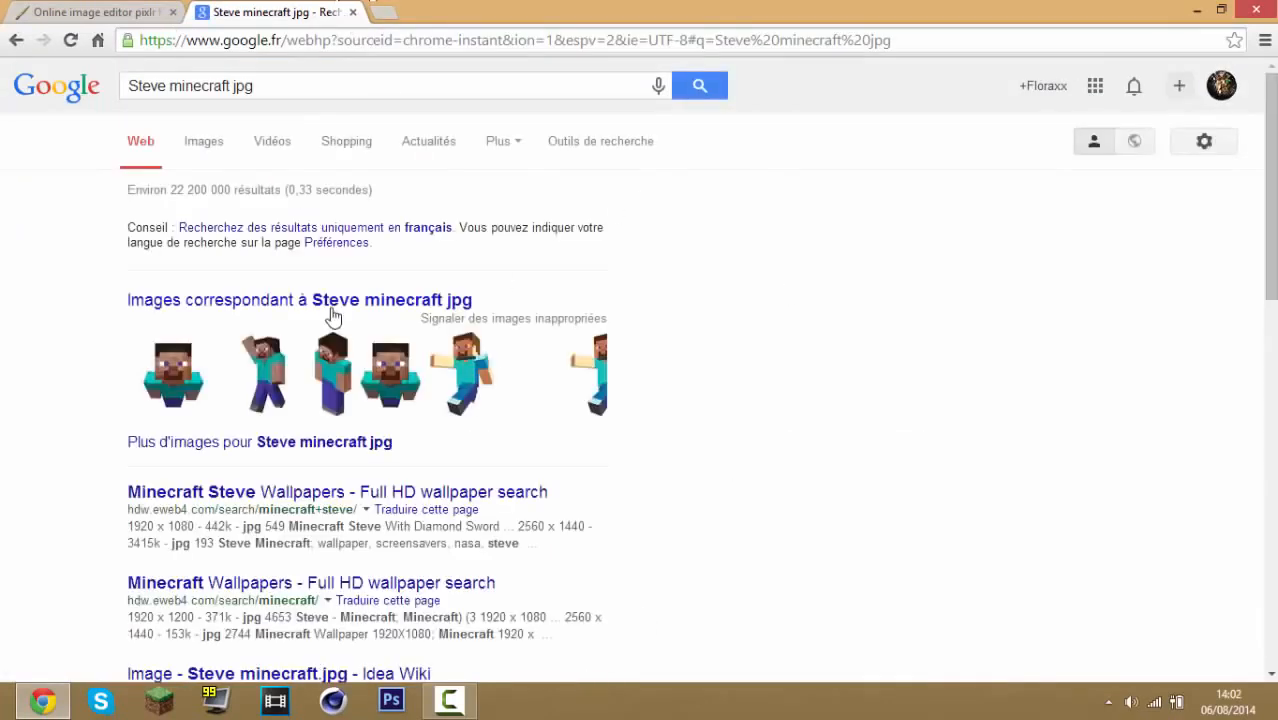
Show image results for the search, browse them, and open the preview of Steve on a black background
left_click(205, 145)
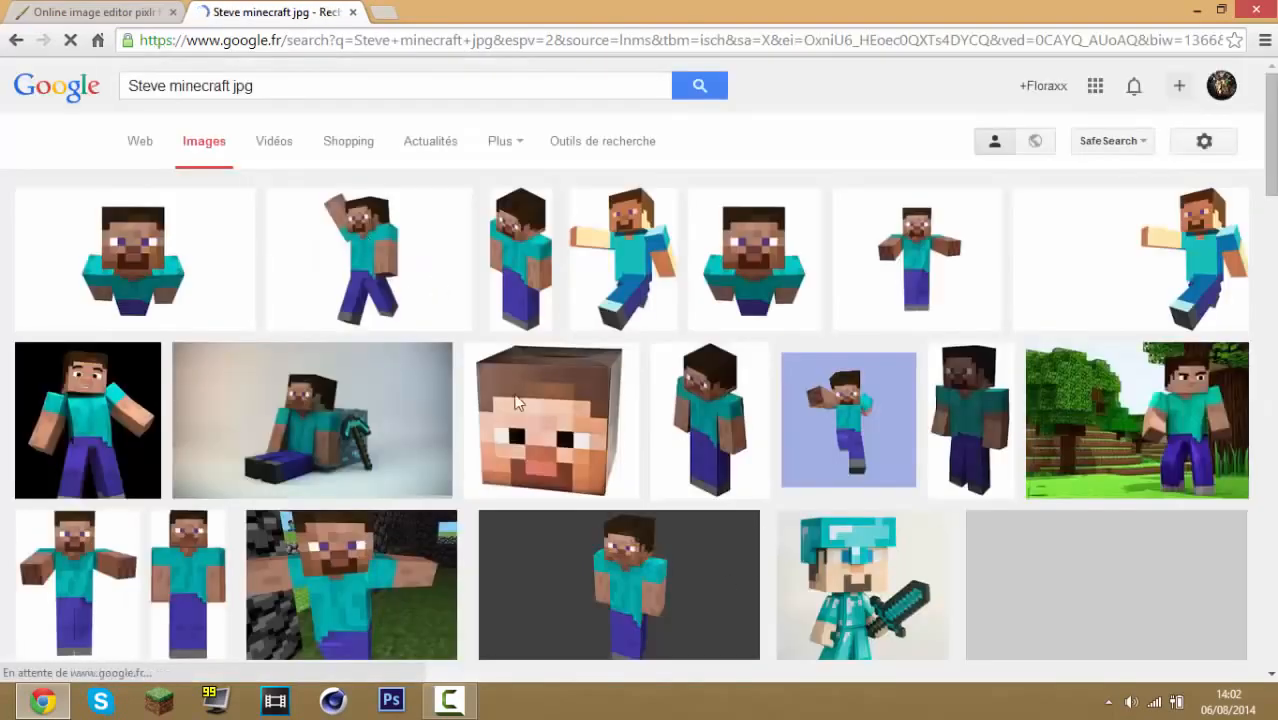
scroll(776, 411, "down", 2)
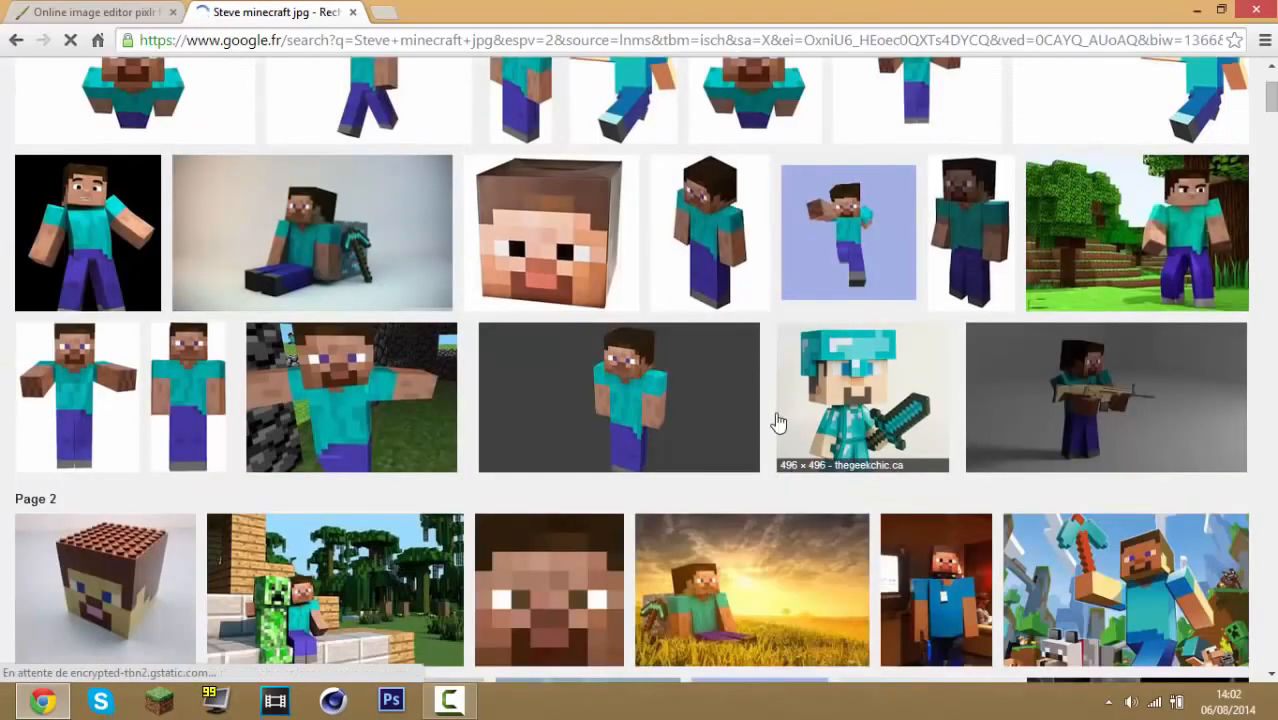
scroll(776, 411, "down", 1)
scroll(865, 408, "down", 2)
scroll(867, 414, "down", 1)
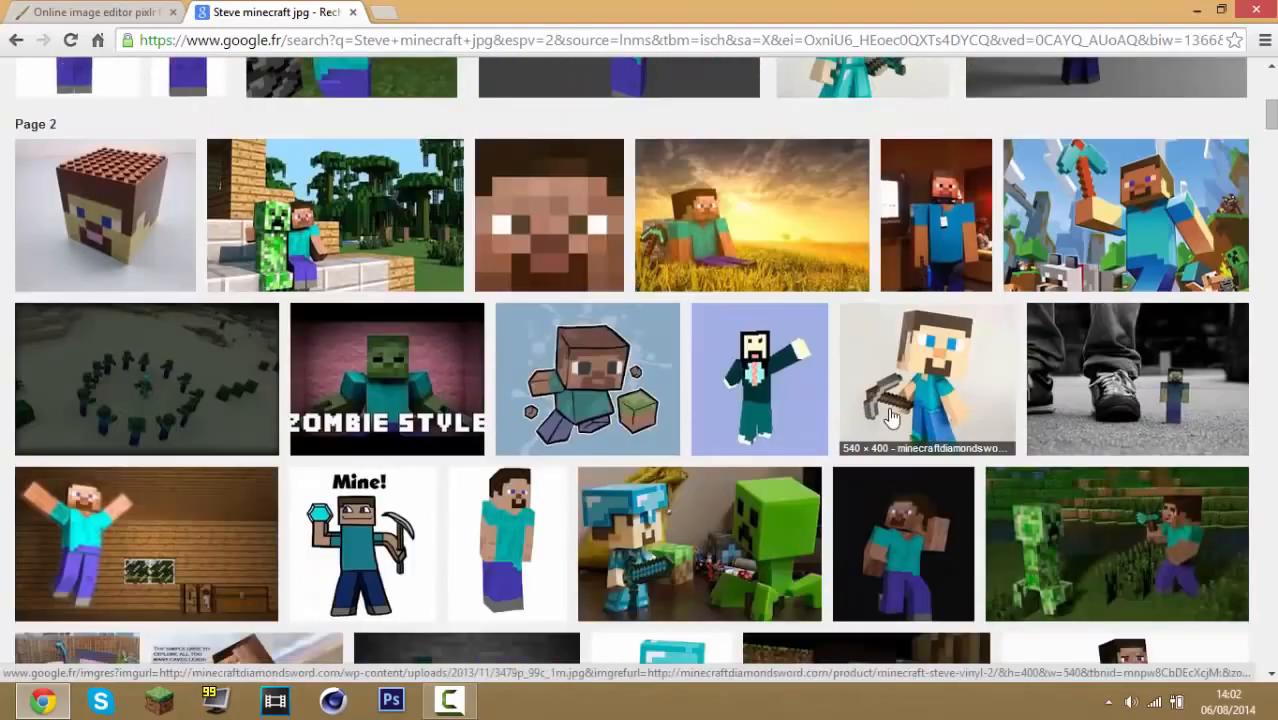
scroll(573, 400, "down", 1)
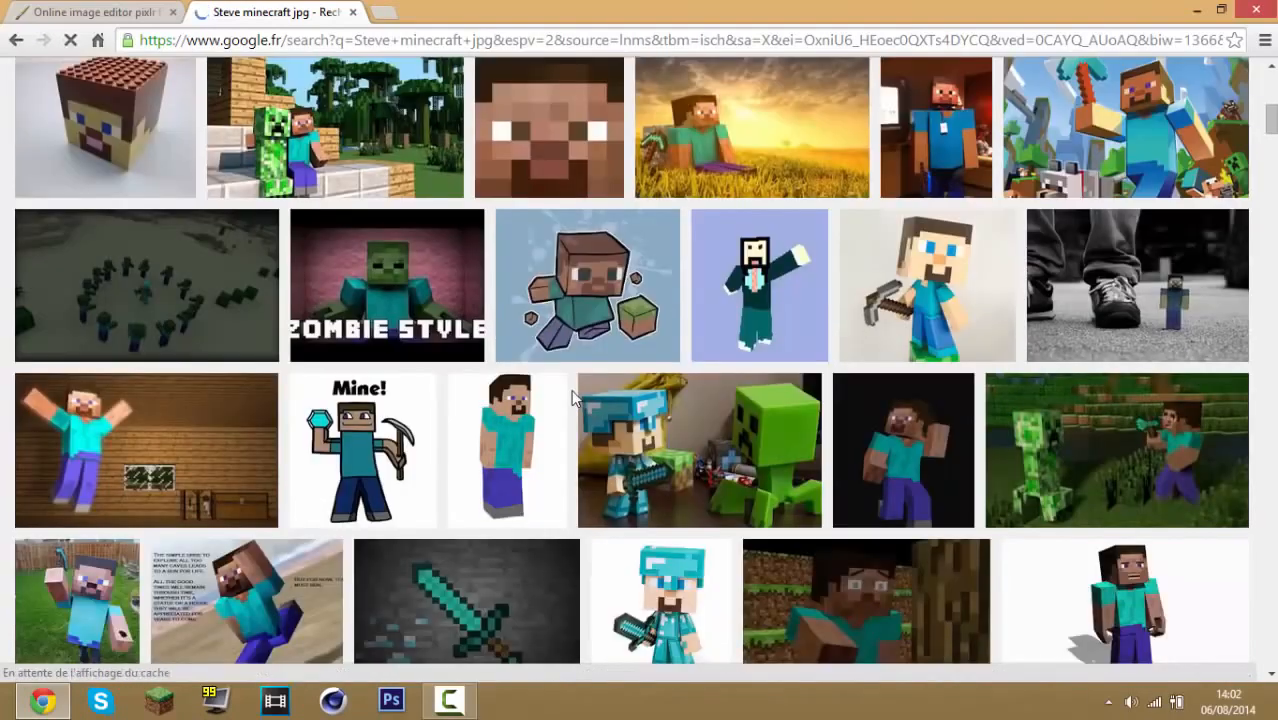
scroll(573, 398, "down", 2)
scroll(559, 357, "up", 6)
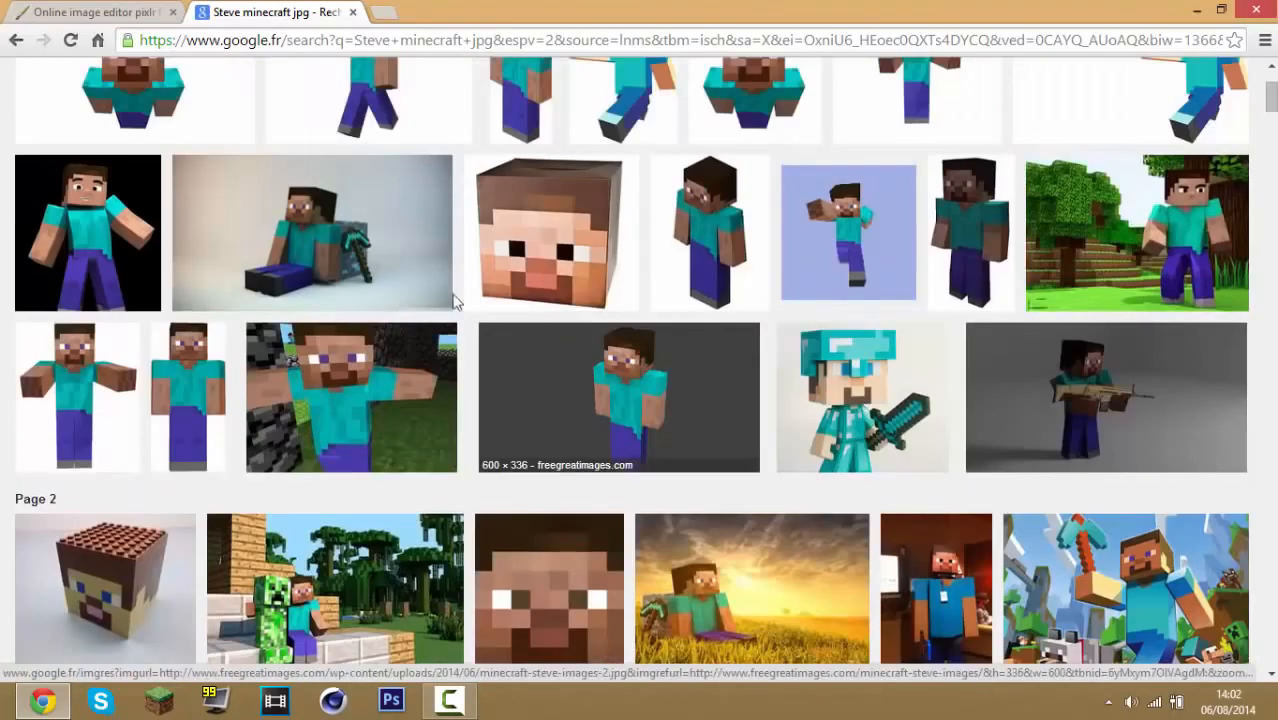
left_click(134, 248)
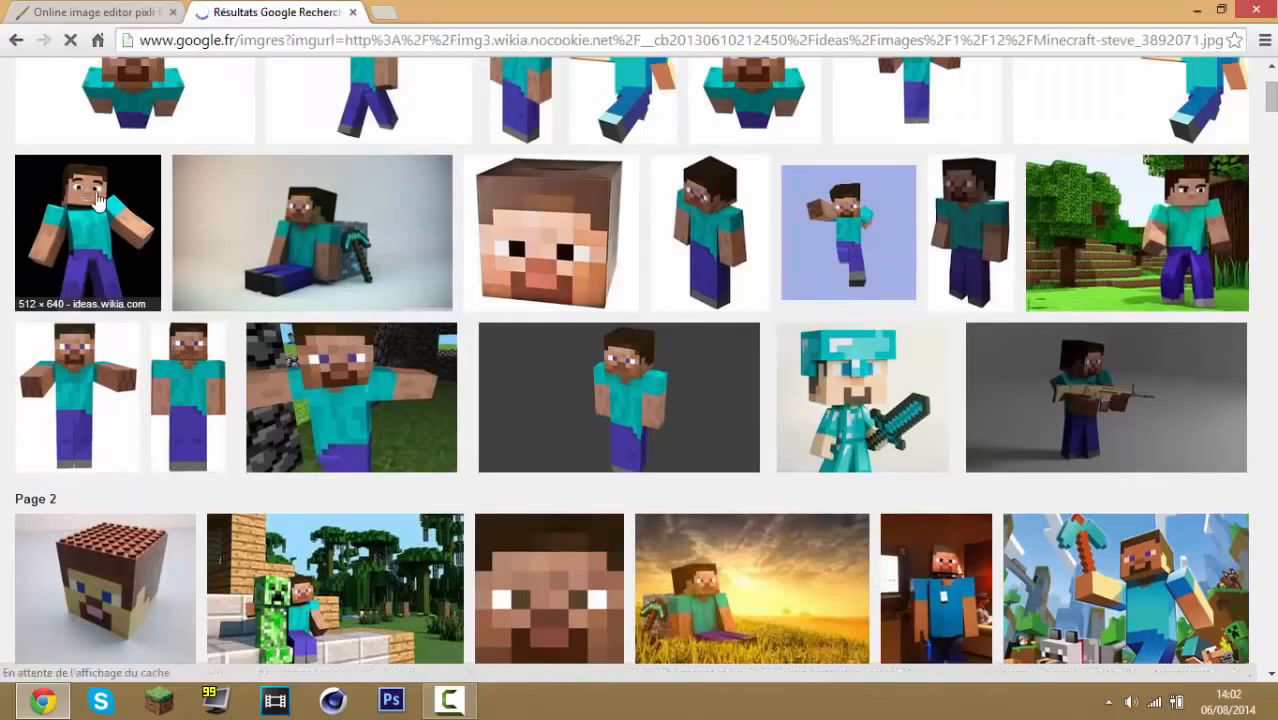
Save the Steve image to the desktop as Minecraft-steve_3892071.jpg
left_click(381, 12)
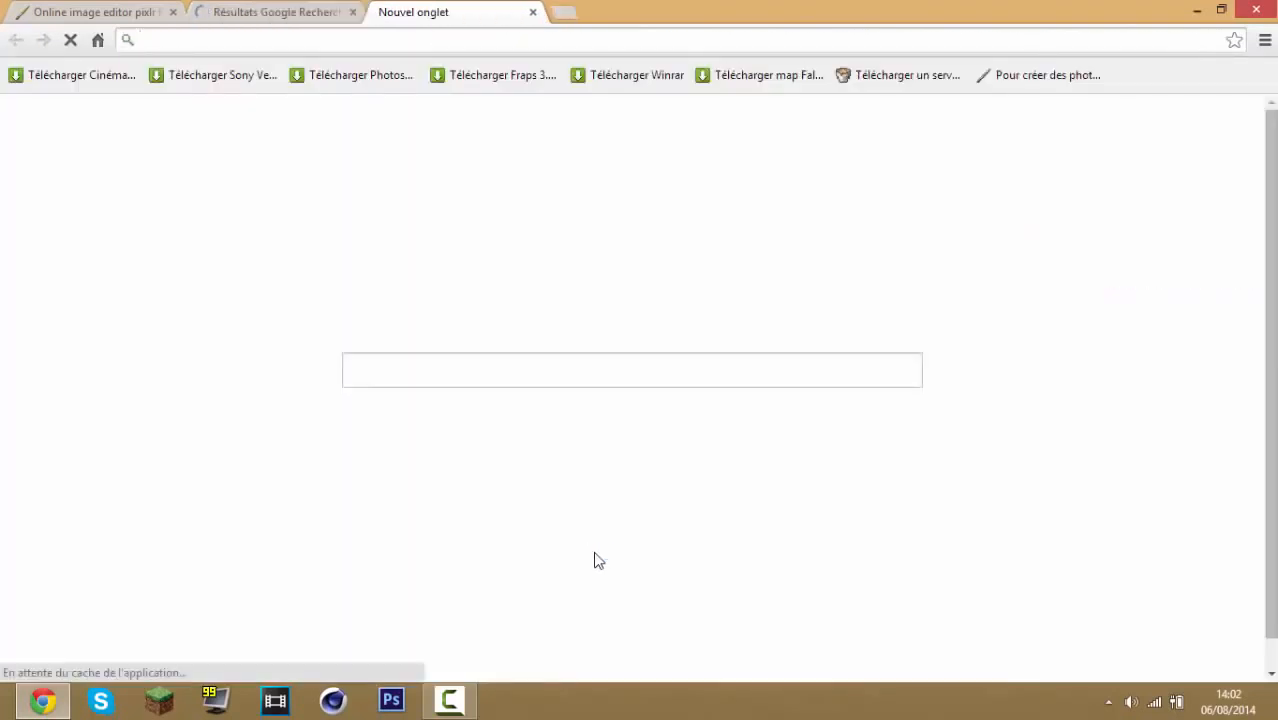
left_click(533, 12)
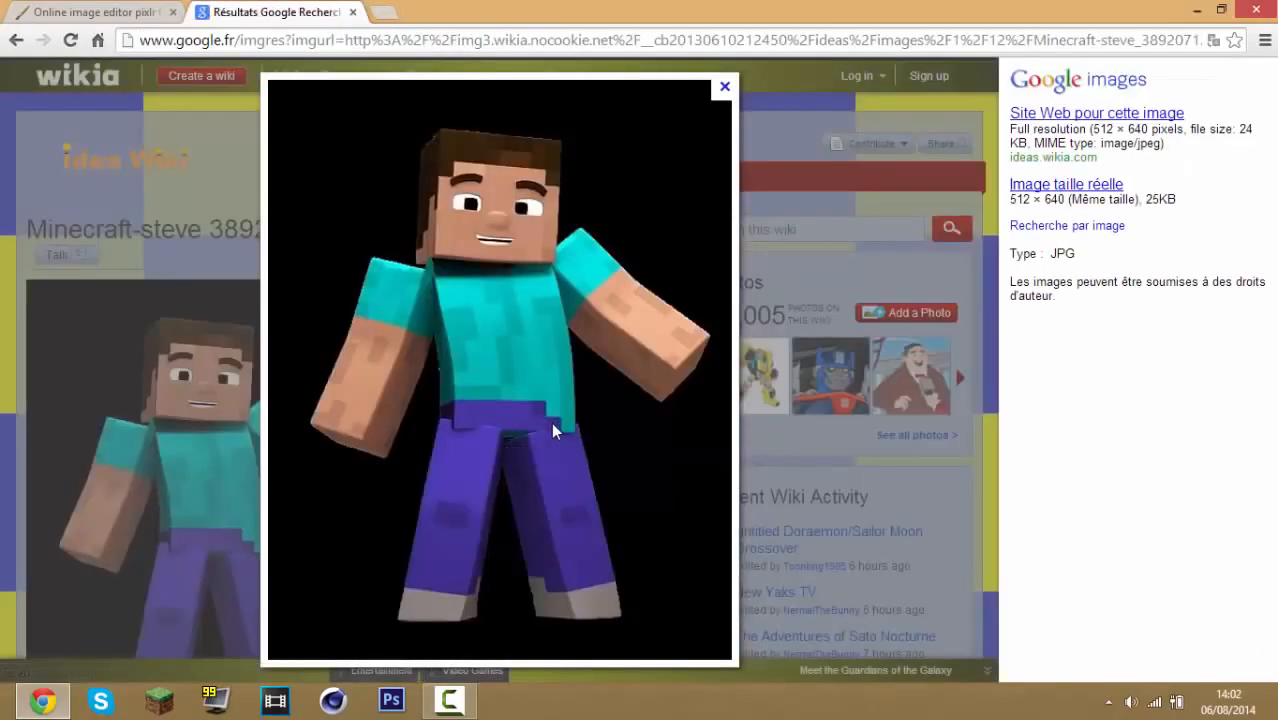
right_click(551, 422)
left_click(617, 434)
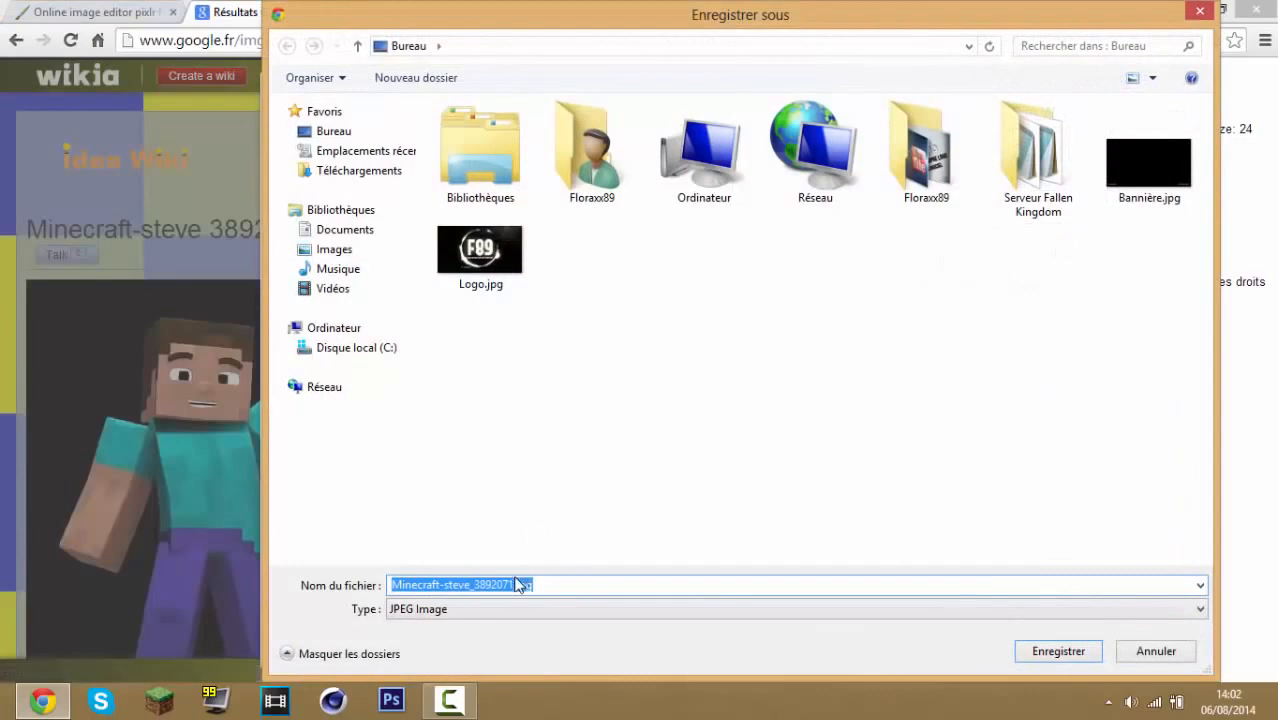
left_click(372, 133)
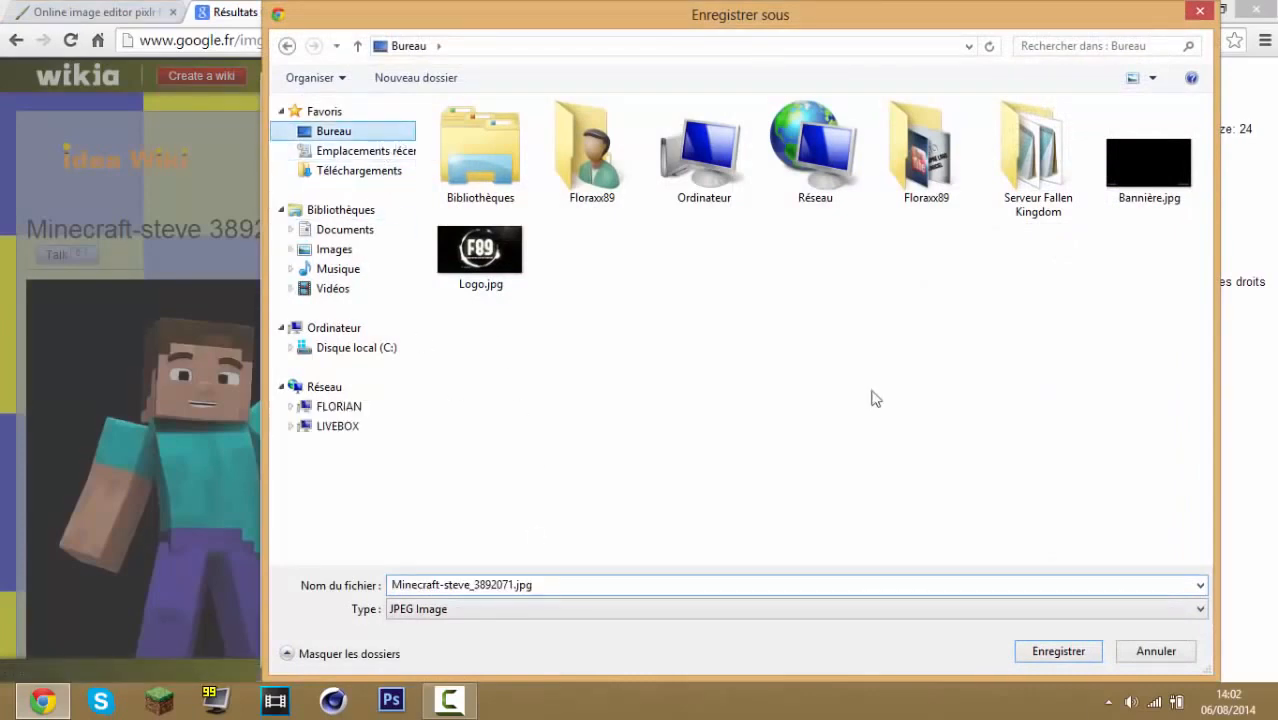
left_click(1056, 652)
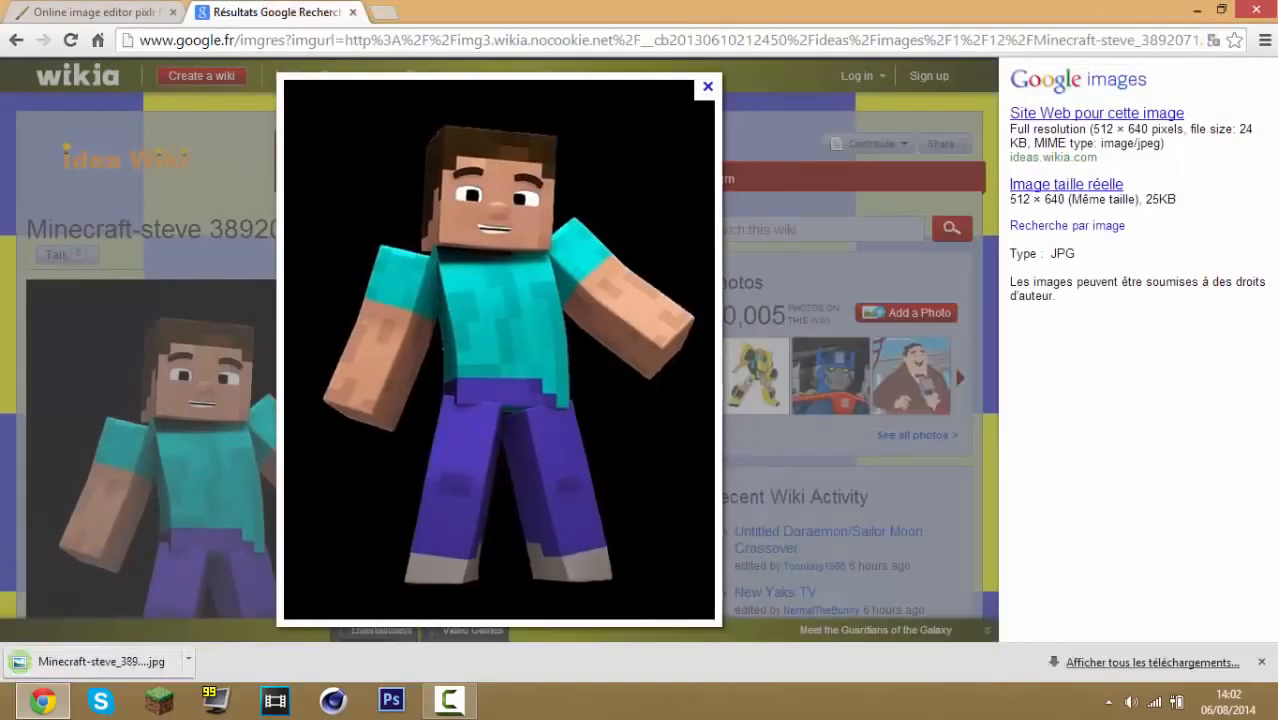
left_click(1262, 662)
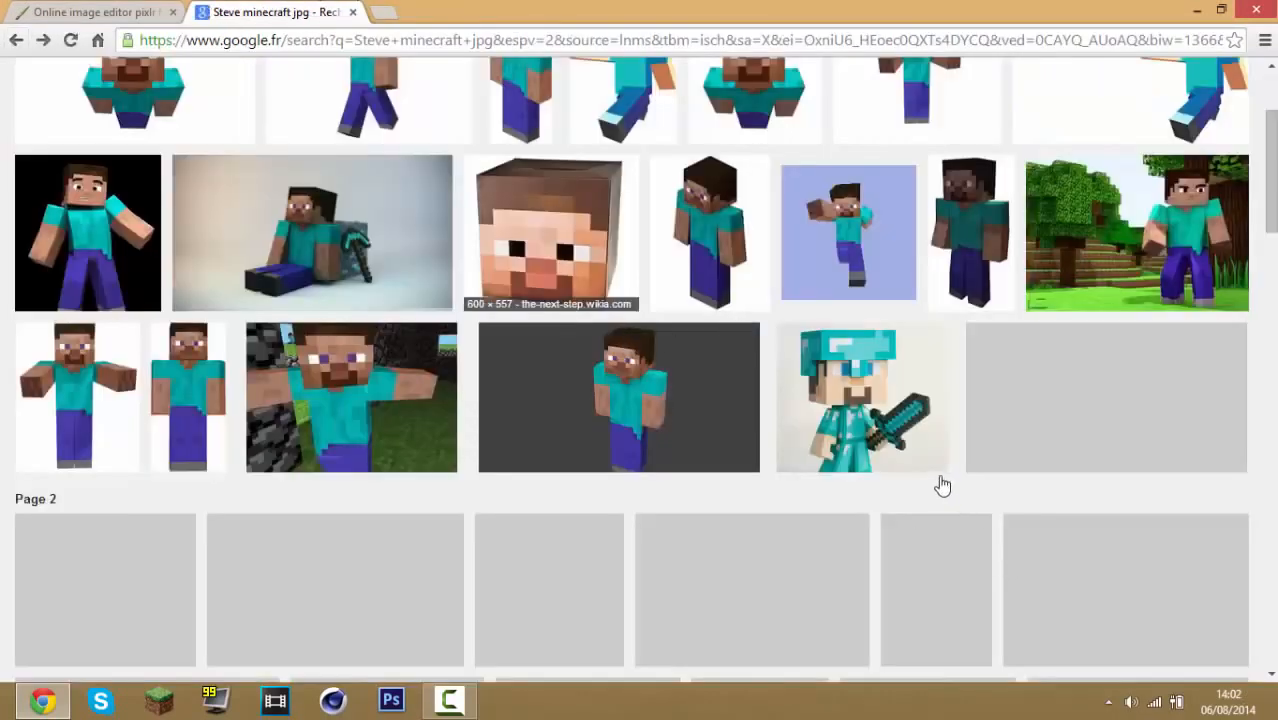
Browse the Steve minecraft image results for another picture to use
scroll(640, 490, "down", 3)
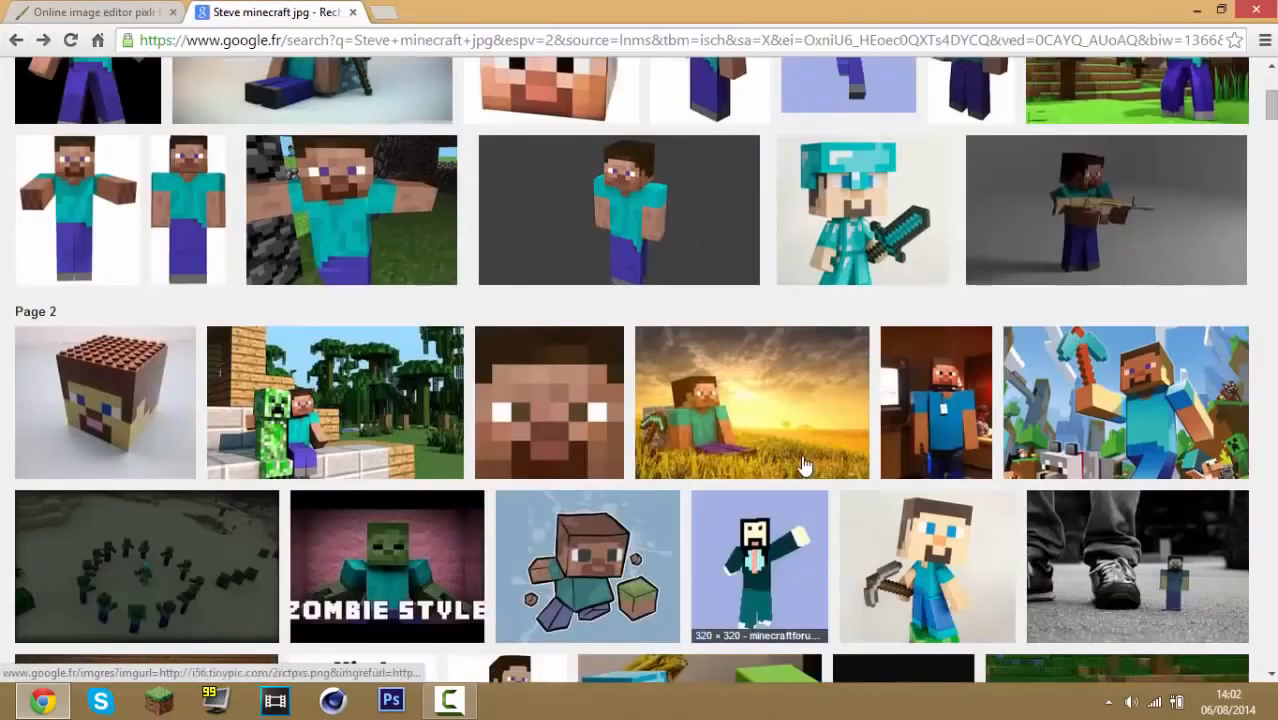
scroll(1015, 472, "down", 4)
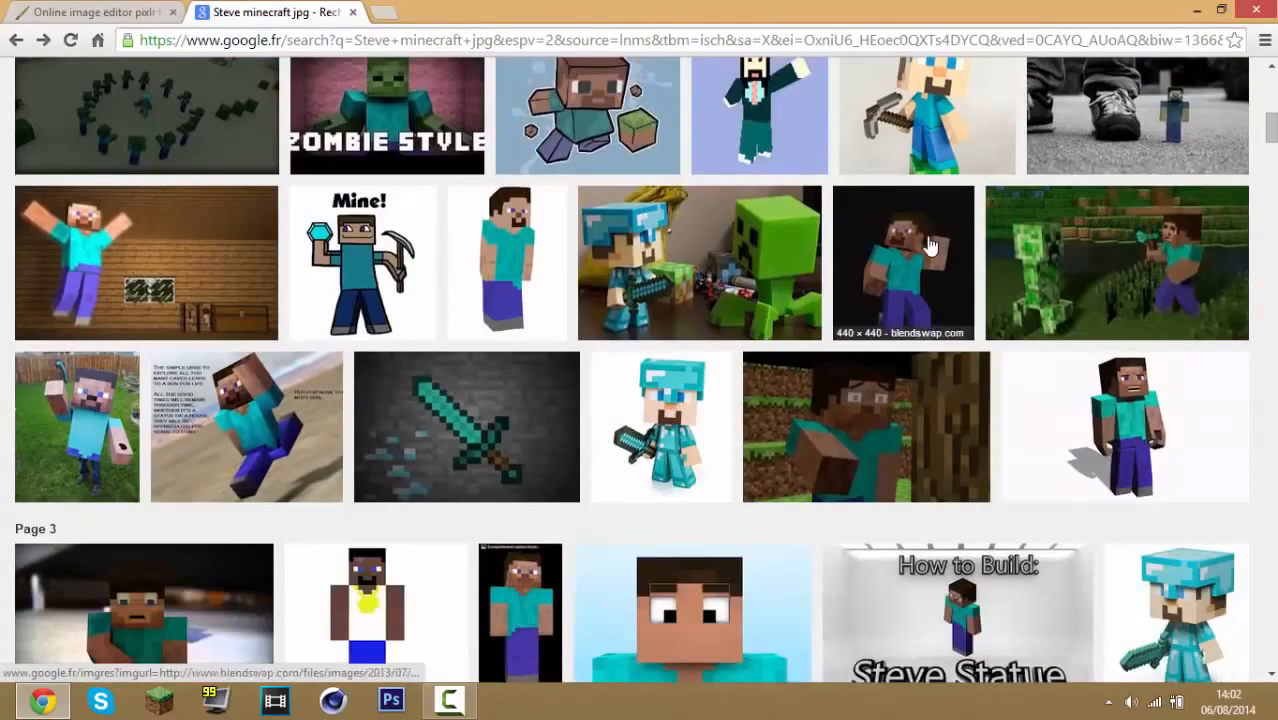
left_click(942, 302)
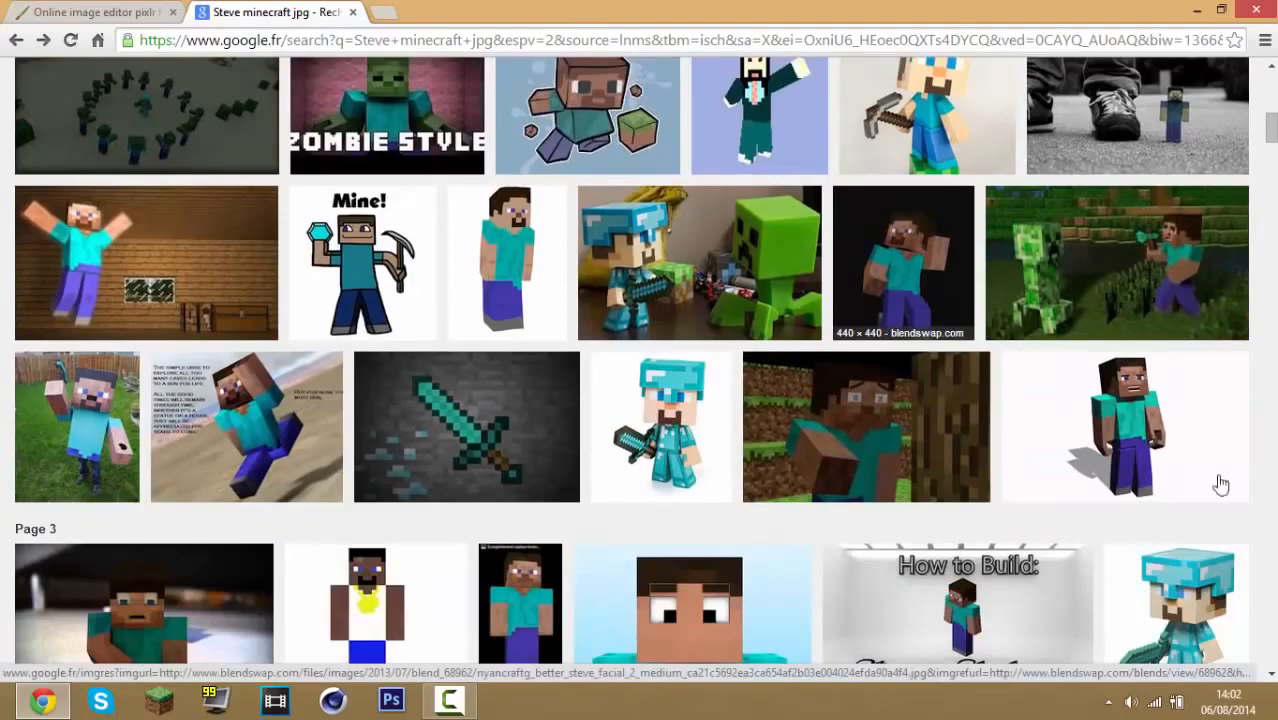
scroll(989, 285, "down", 4)
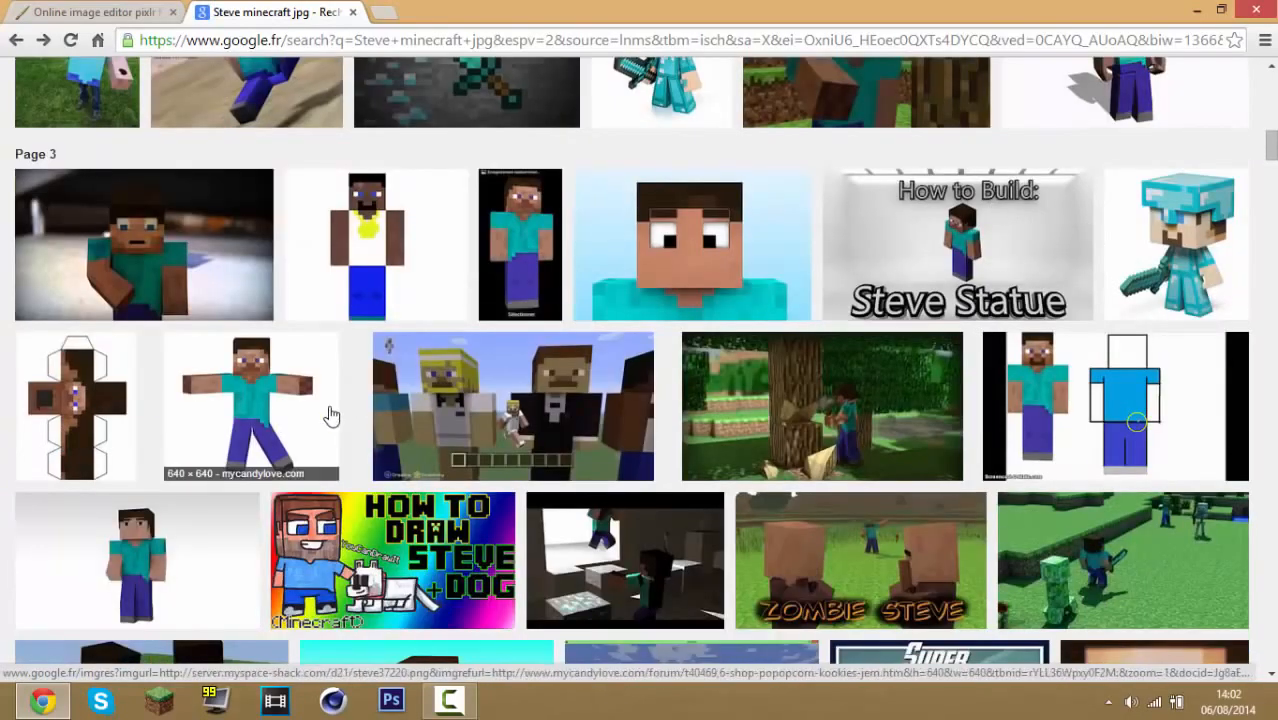
scroll(332, 415, "down", 5)
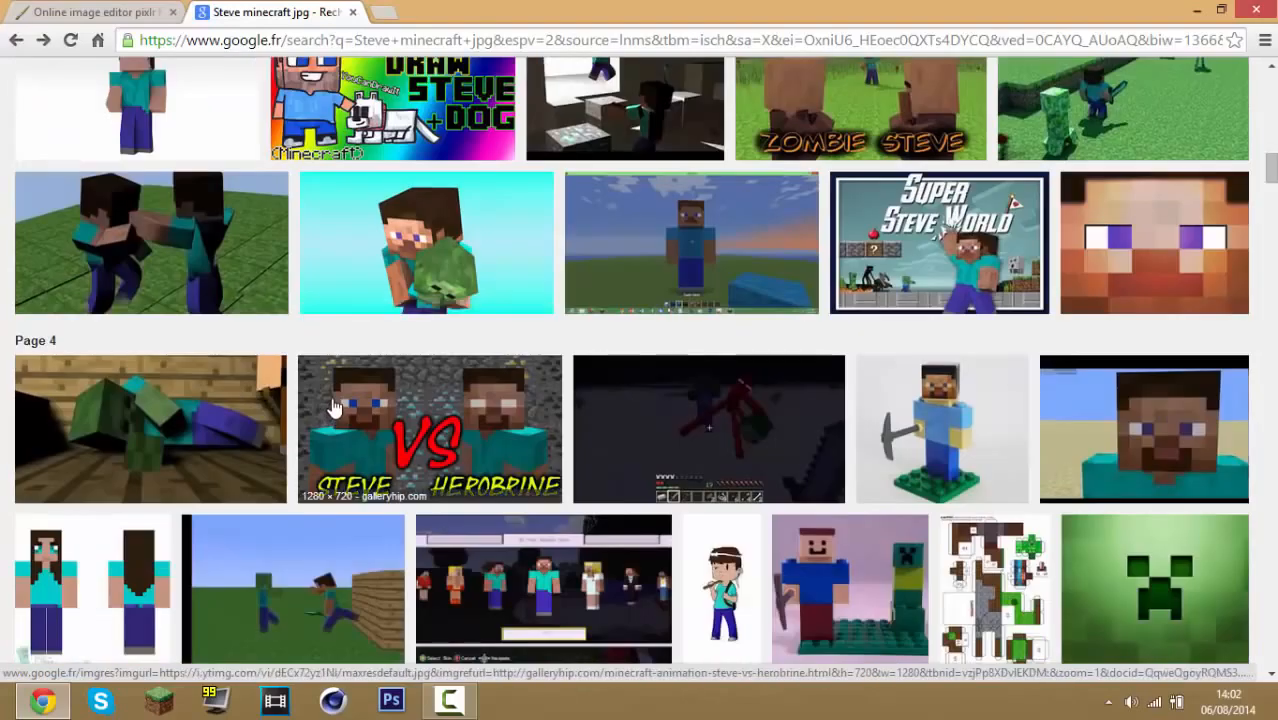
scroll(335, 400, "down", 8)
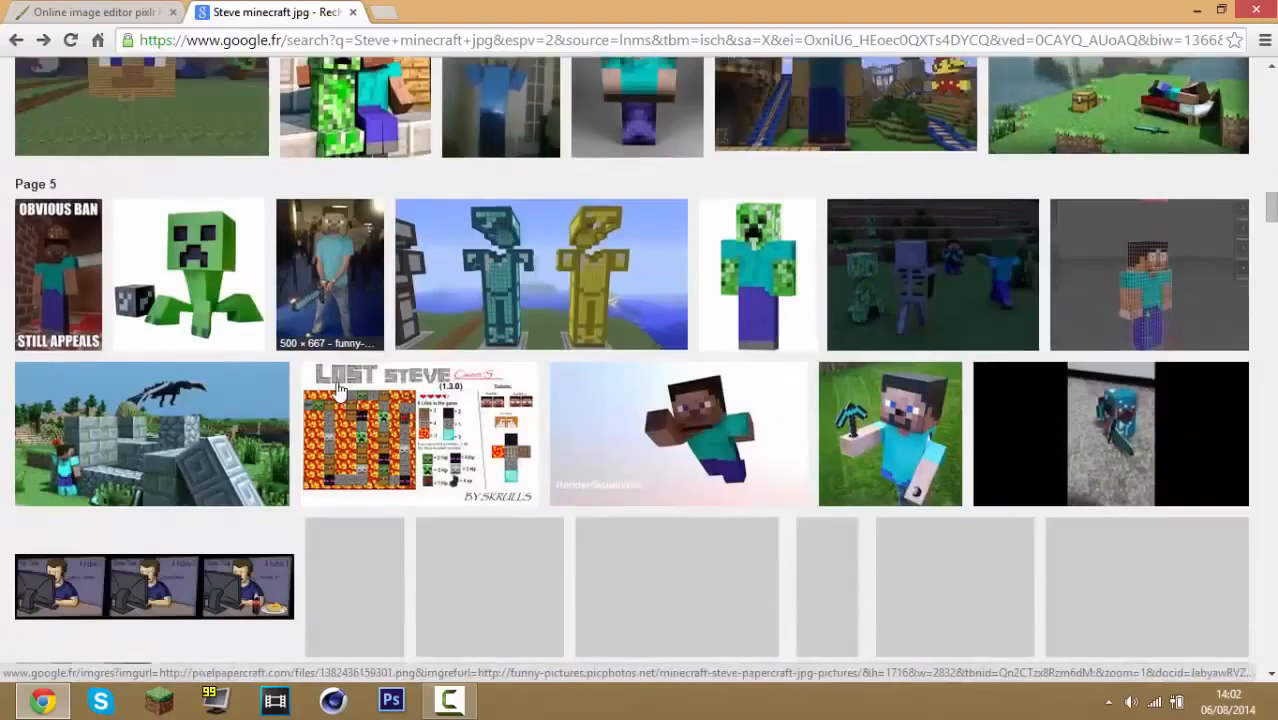
scroll(338, 390, "down", 5)
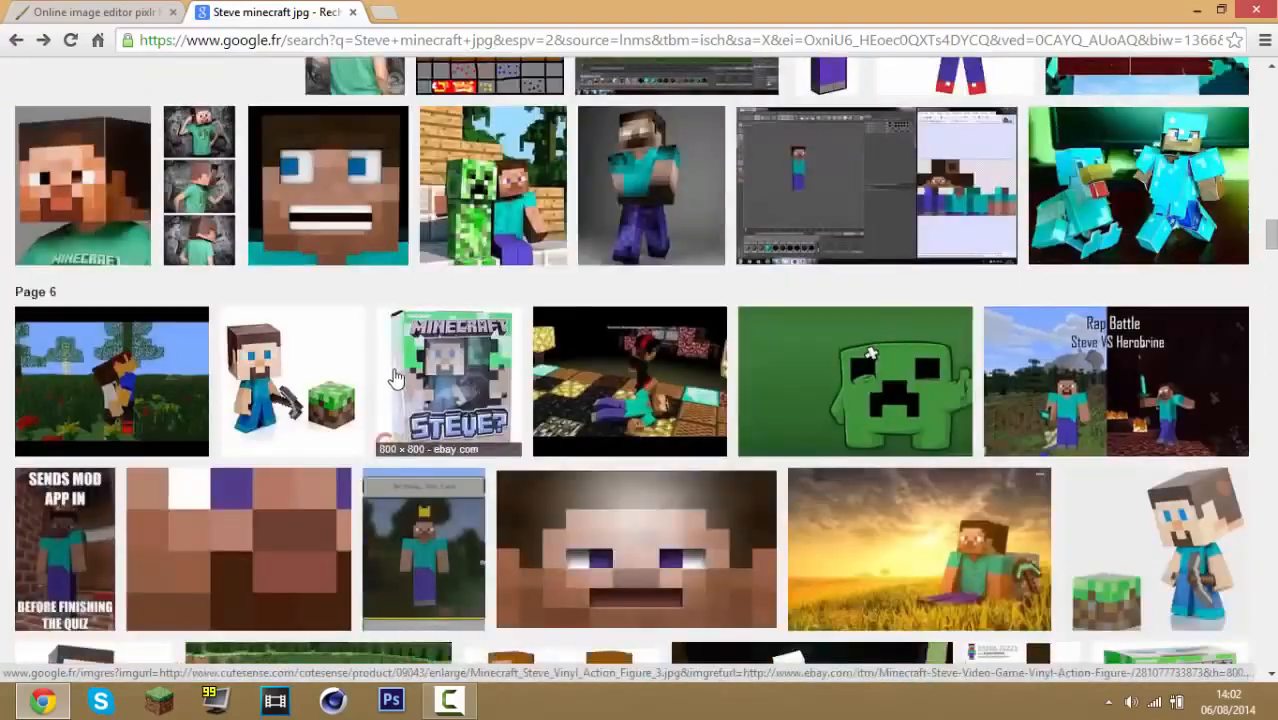
scroll(397, 372, "down", 5)
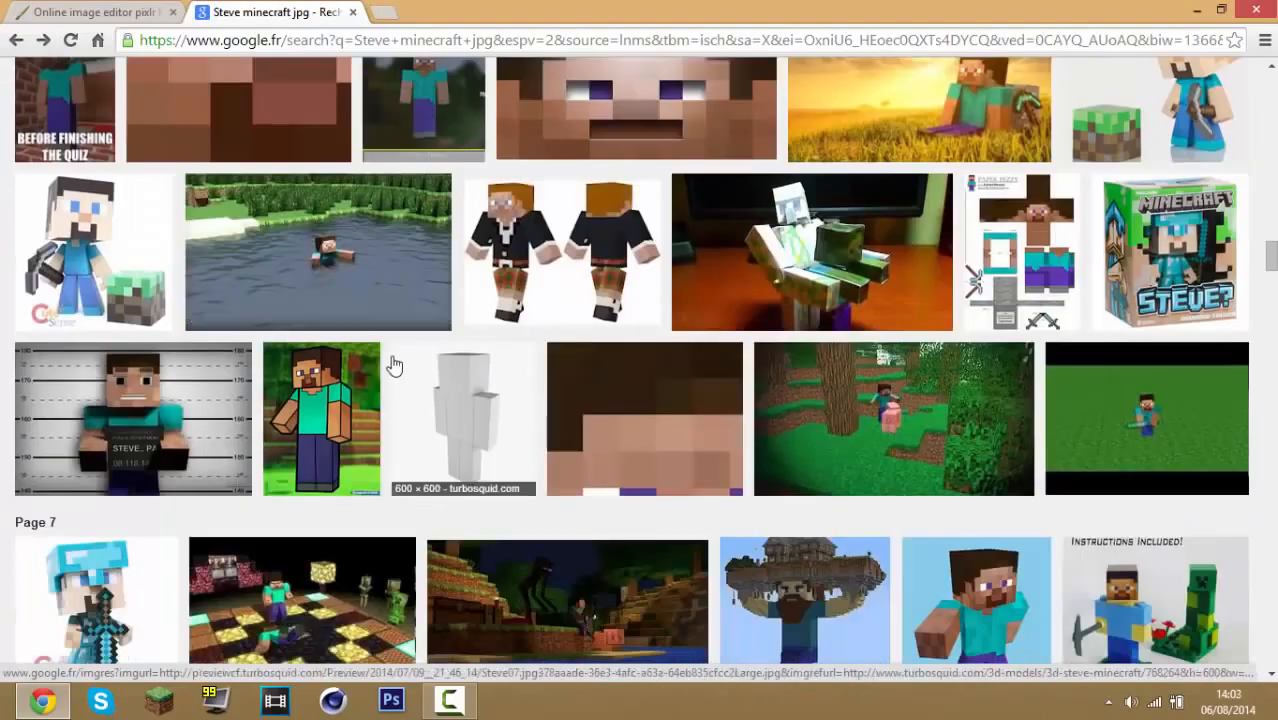
scroll(393, 366, "down", 10)
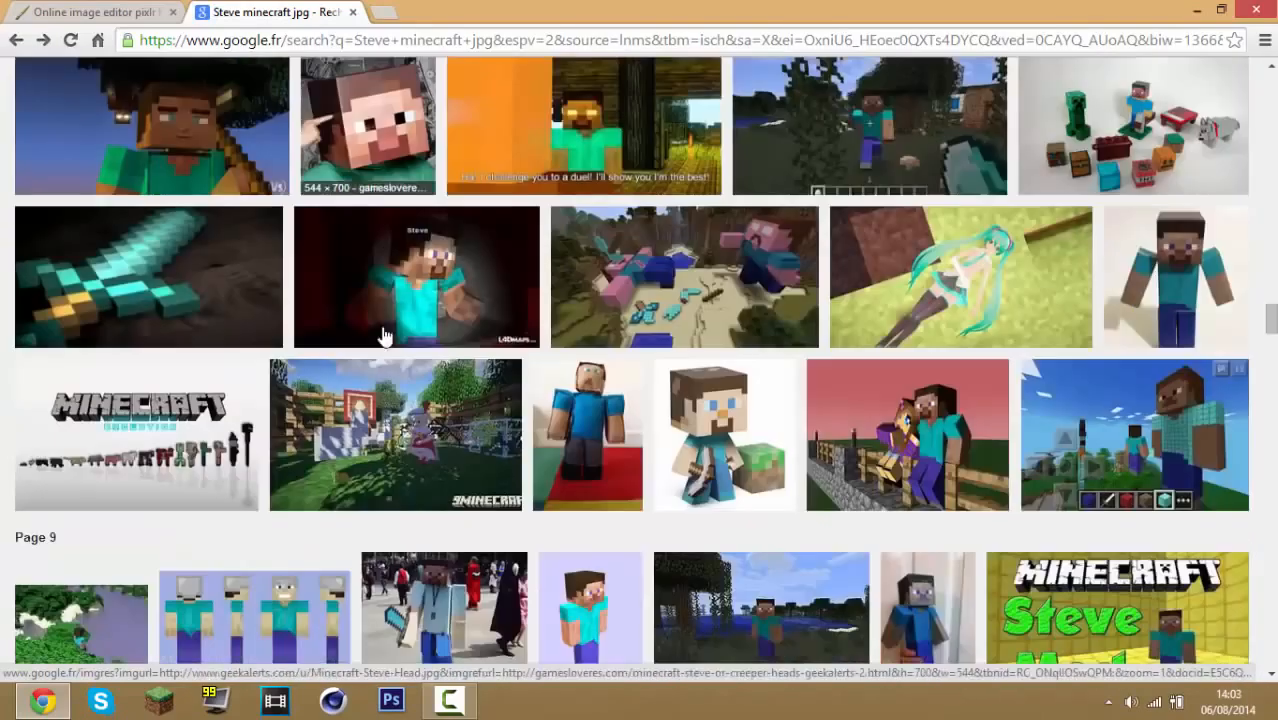
scroll(470, 352, "down", 5)
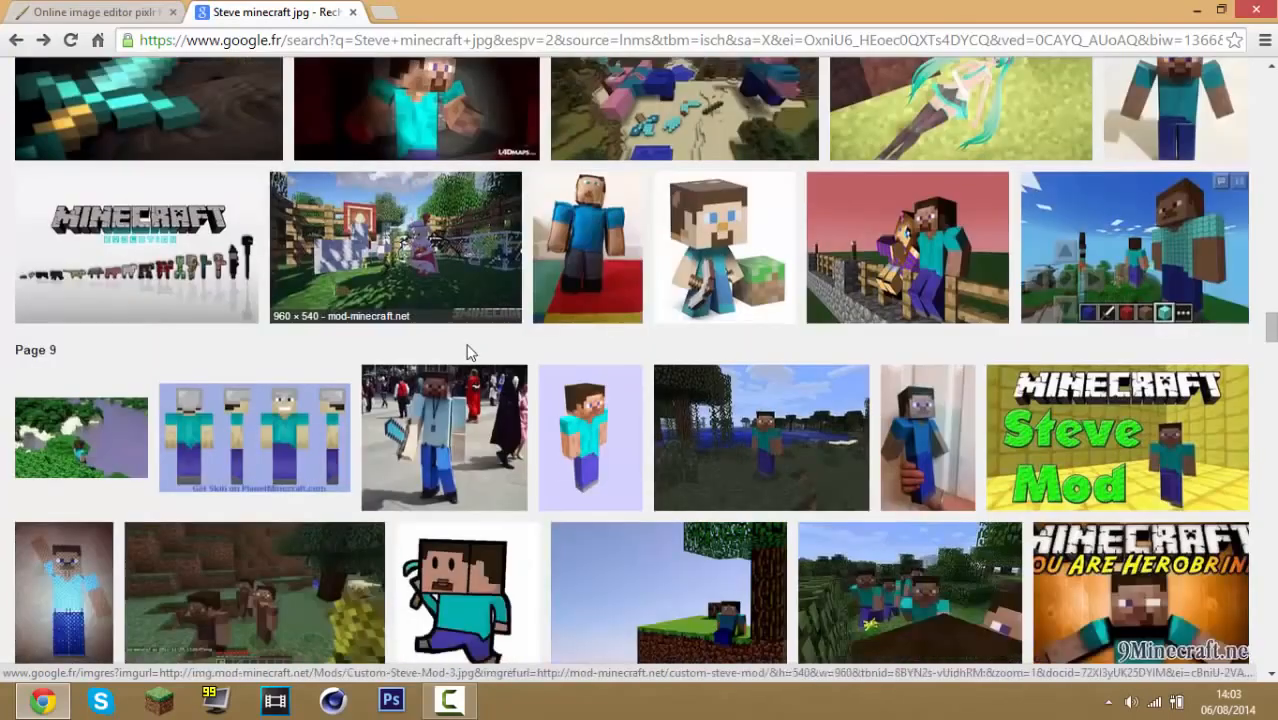
scroll(490, 285, "down", 2)
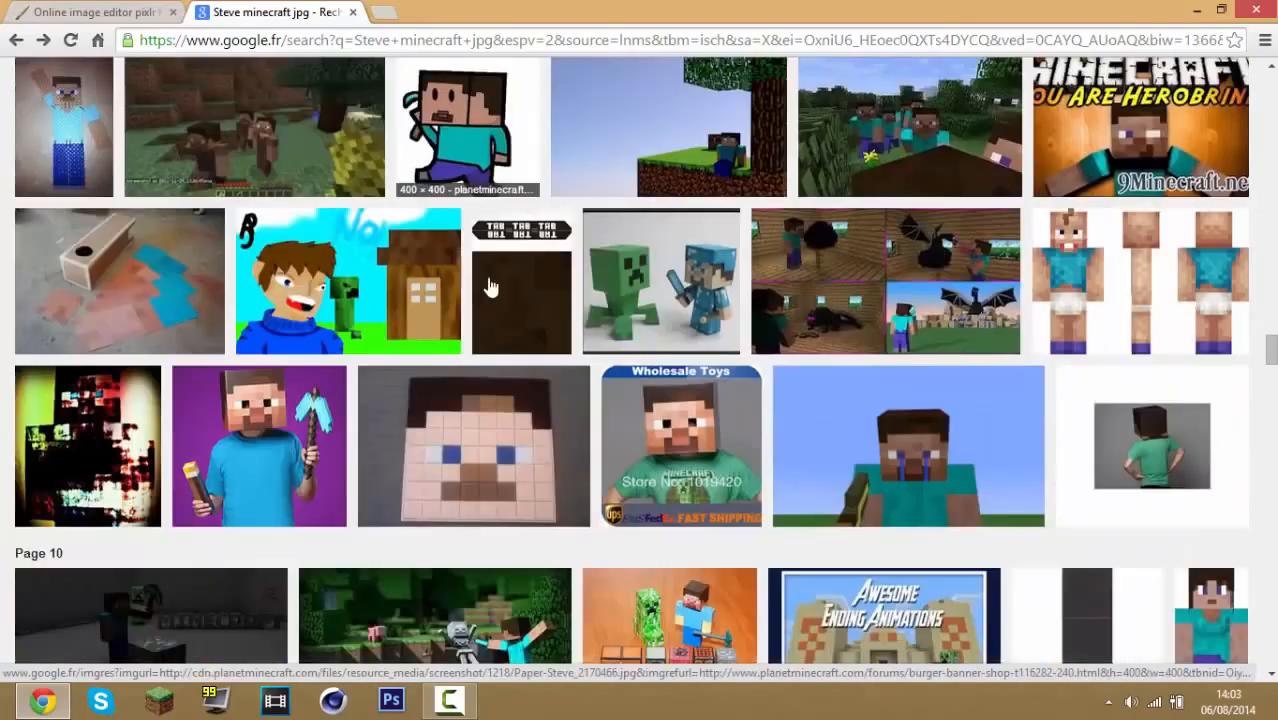
scroll(490, 288, "down", 2)
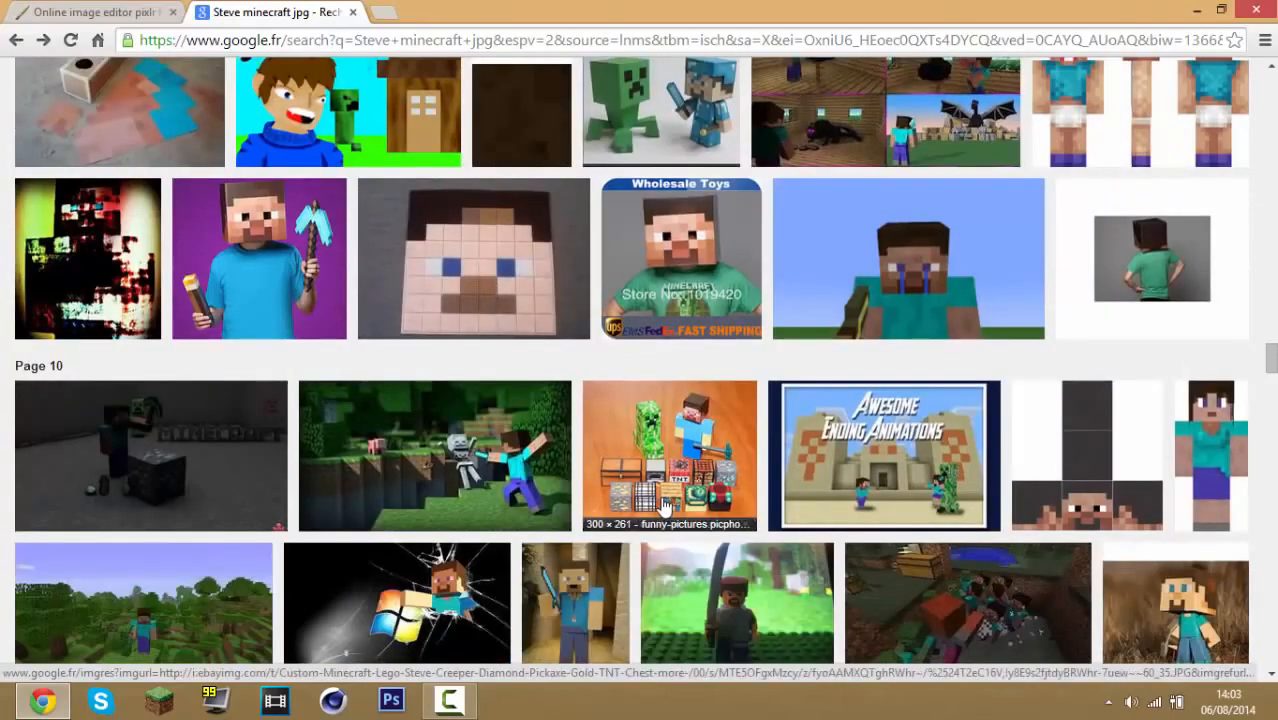
scroll(440, 487, "down", 6)
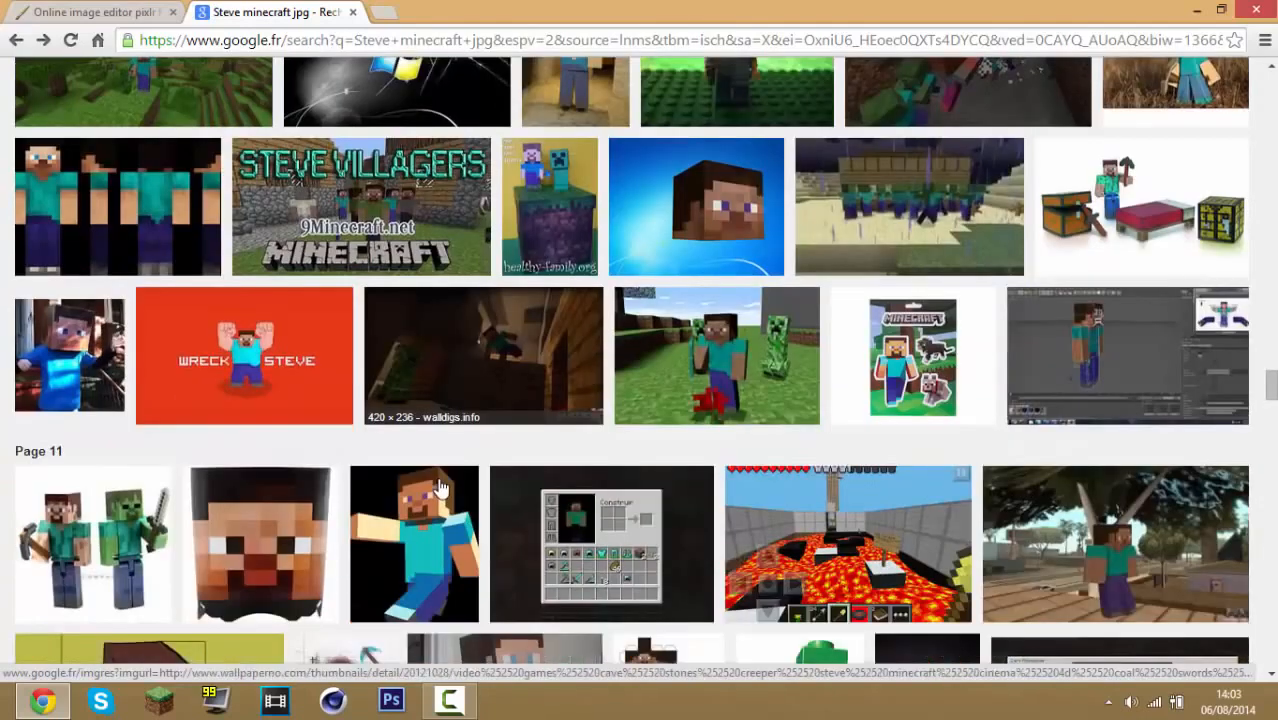
scroll(450, 475, "down", 2)
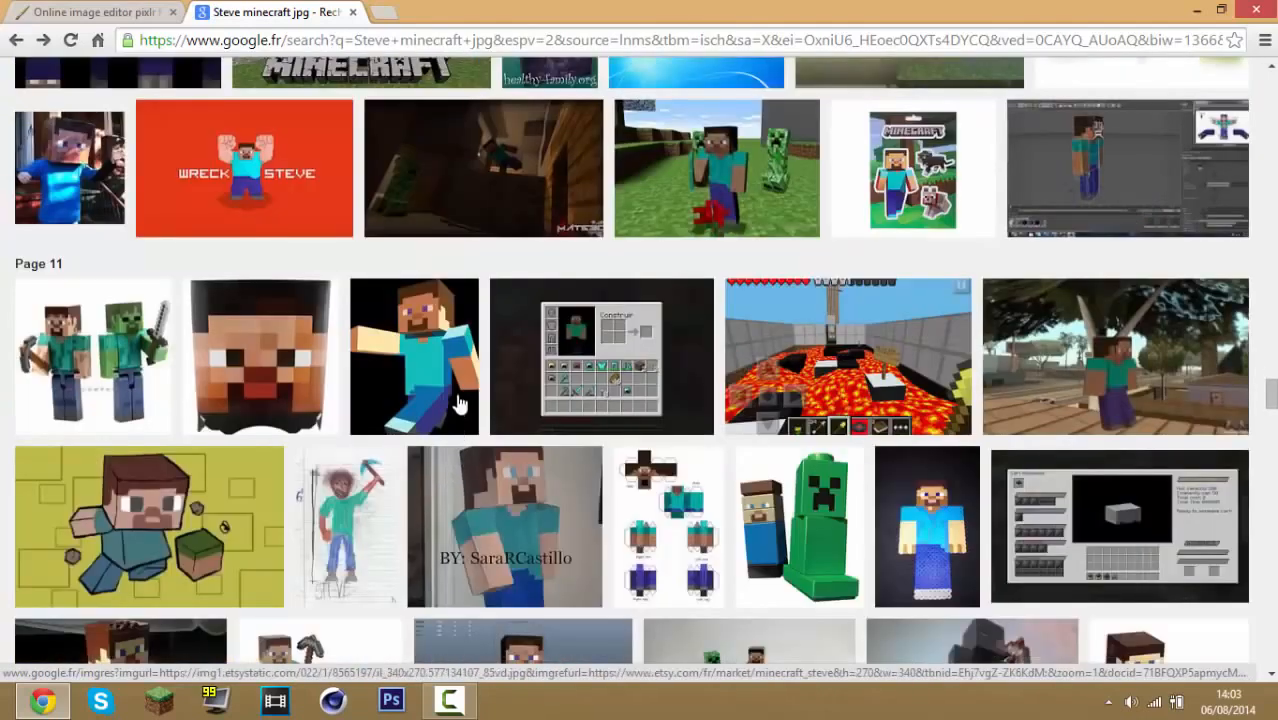
scroll(970, 294, "up", 13)
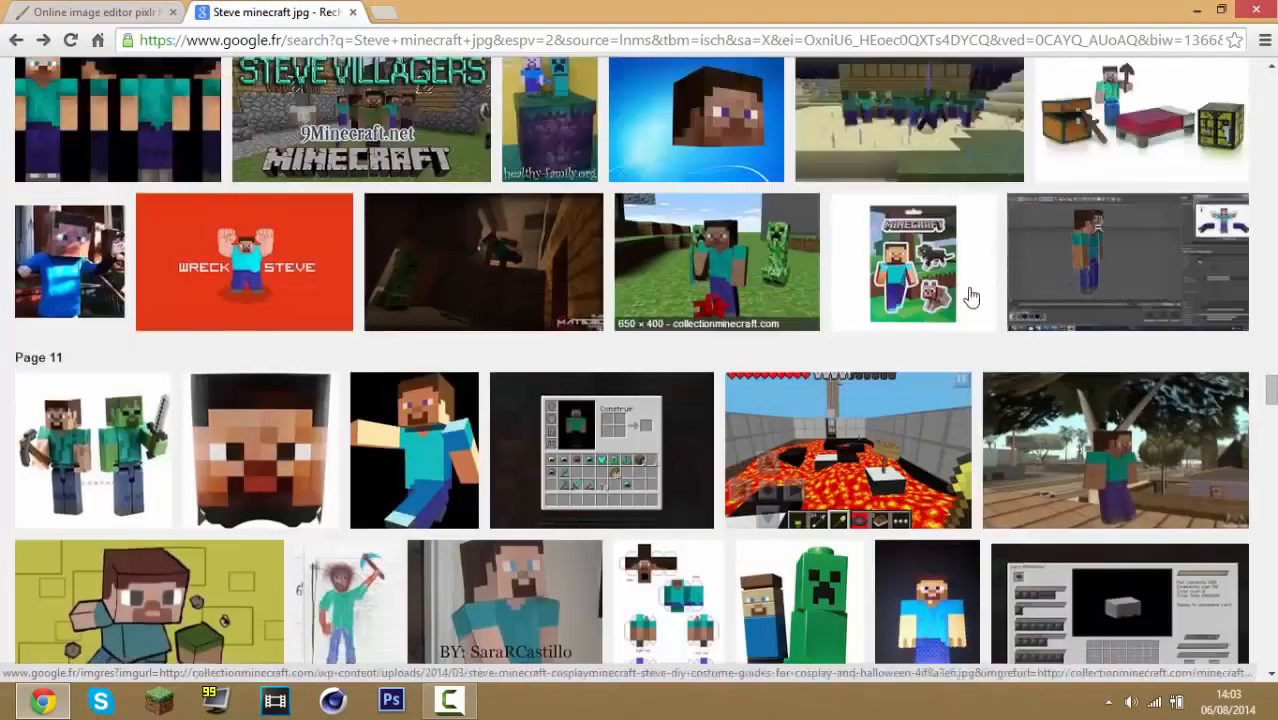
scroll(945, 275, "up", 10)
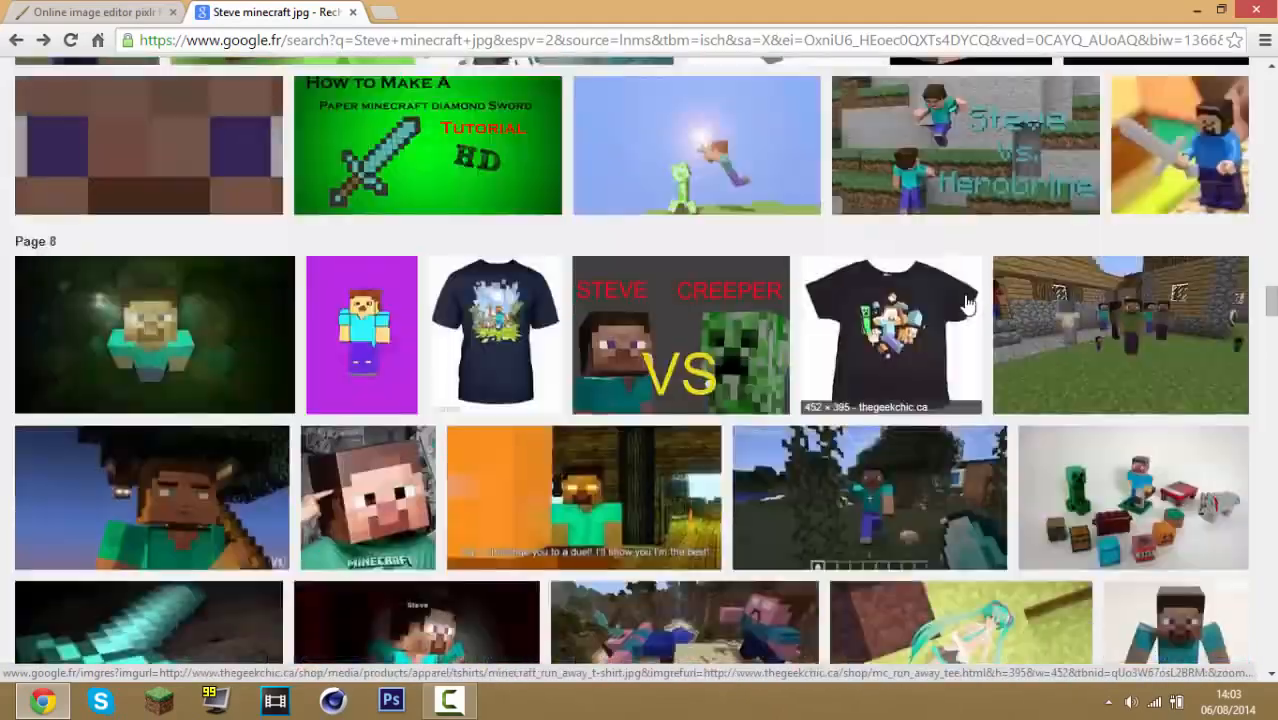
scroll(965, 318, "up", 8)
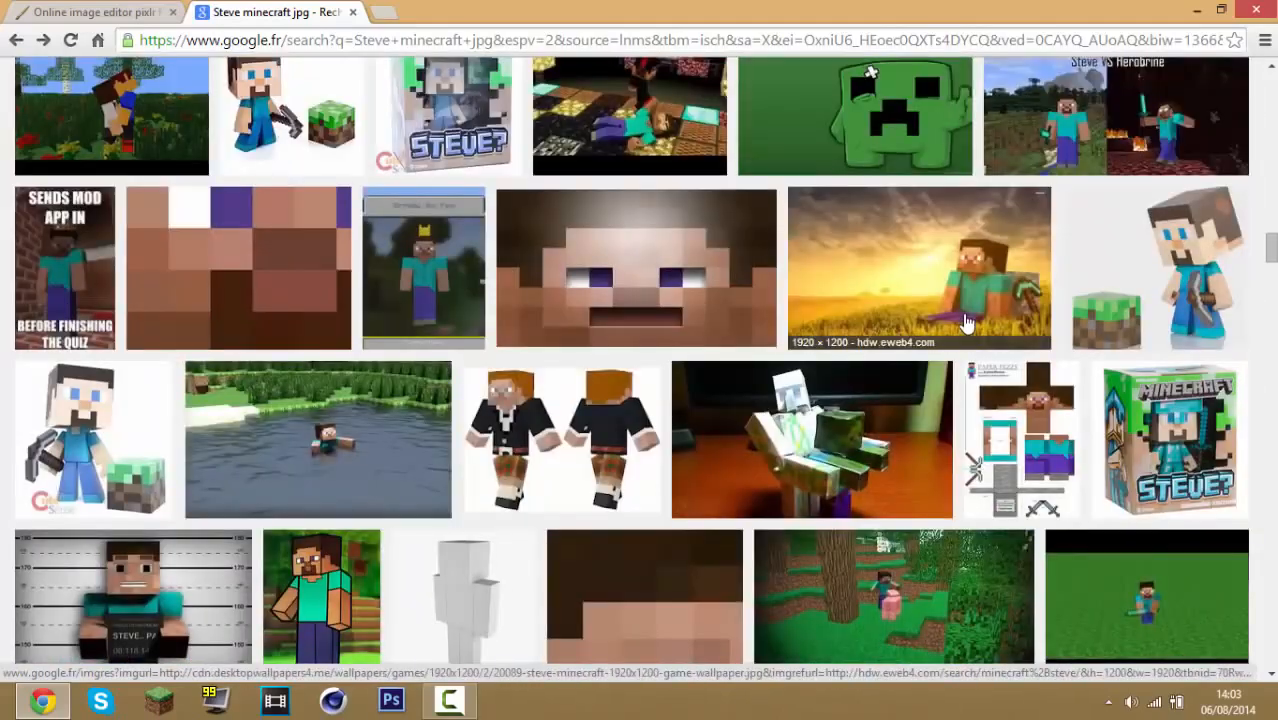
scroll(970, 335, "up", 10)
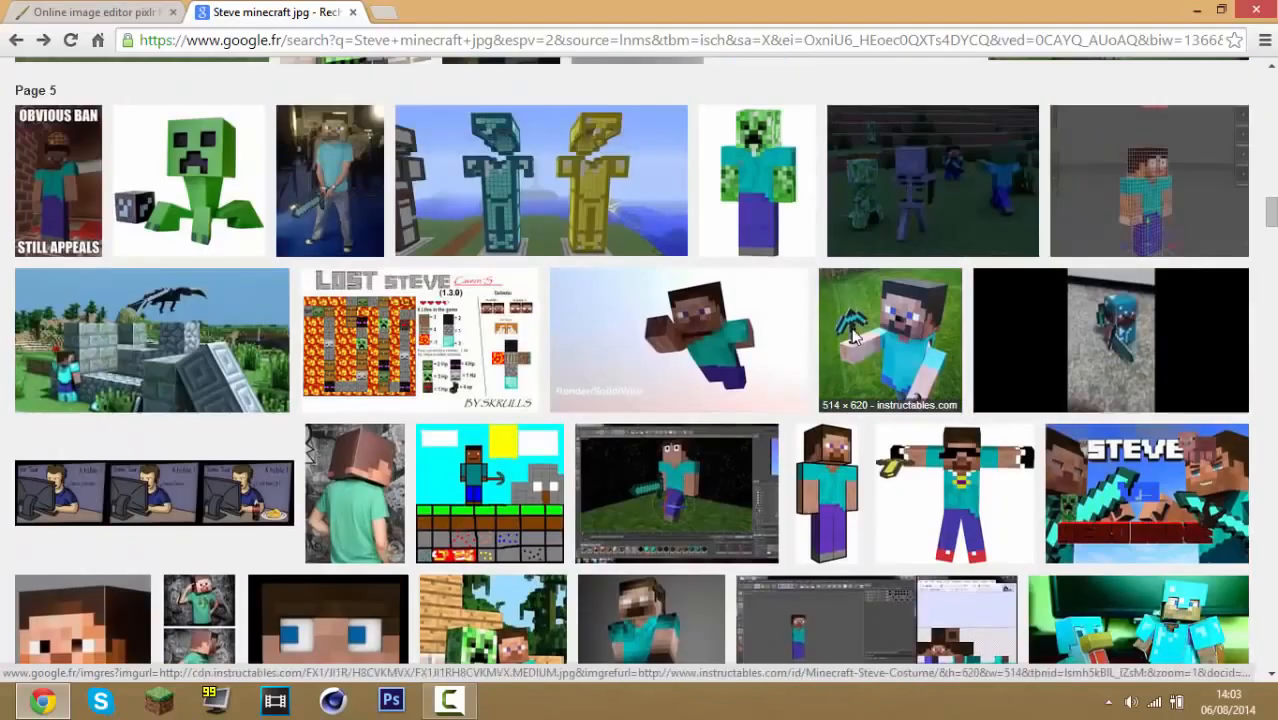
scroll(990, 350, "up", 10)
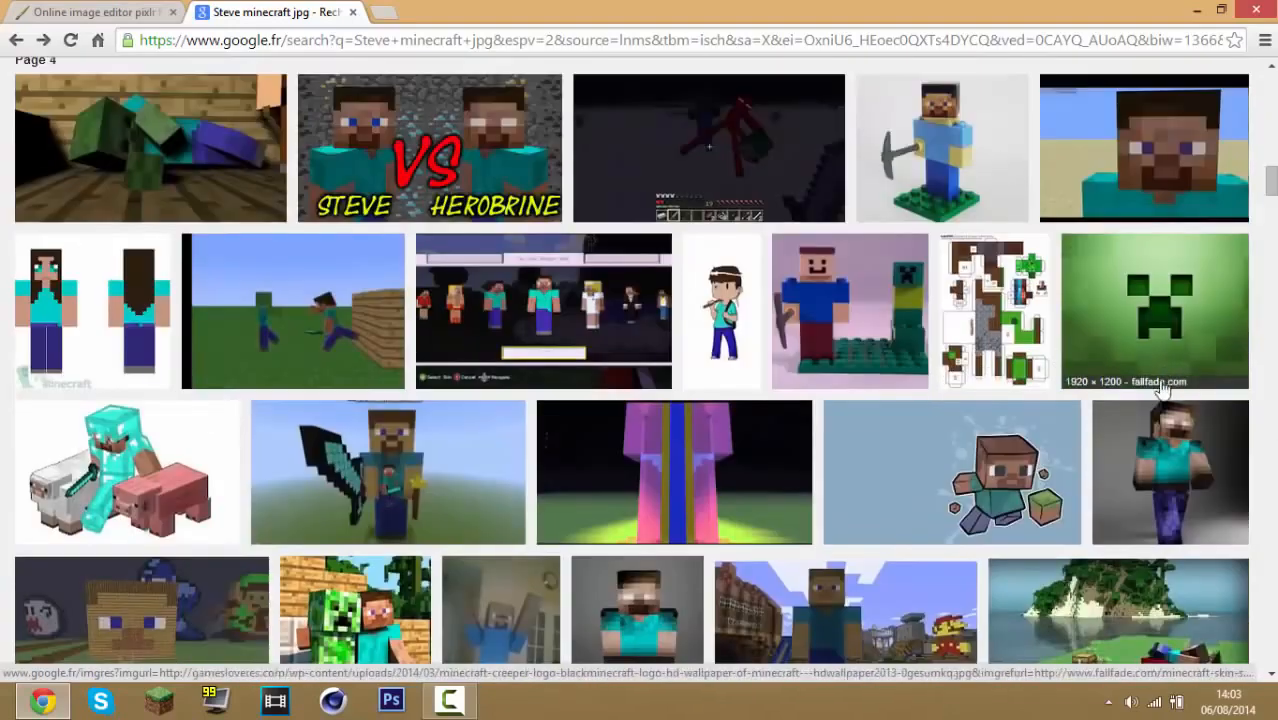
scroll(1080, 376, "up", 3)
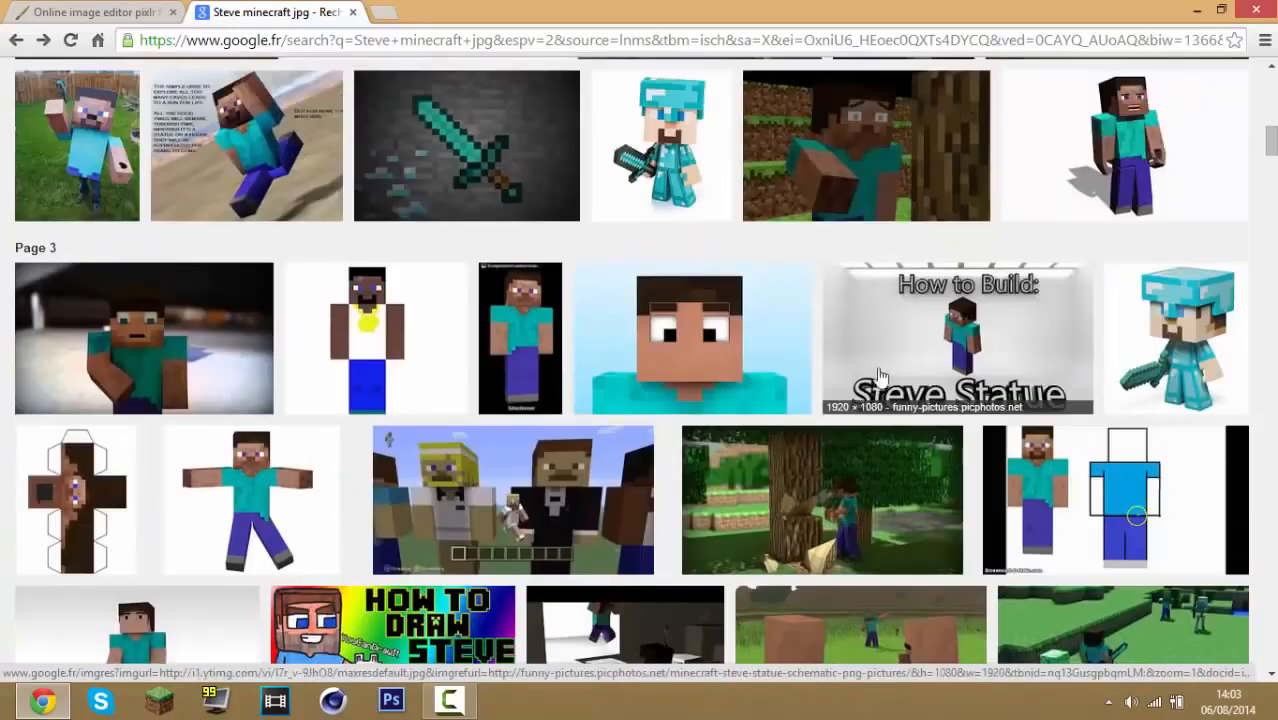
scroll(880, 375, "up", 15)
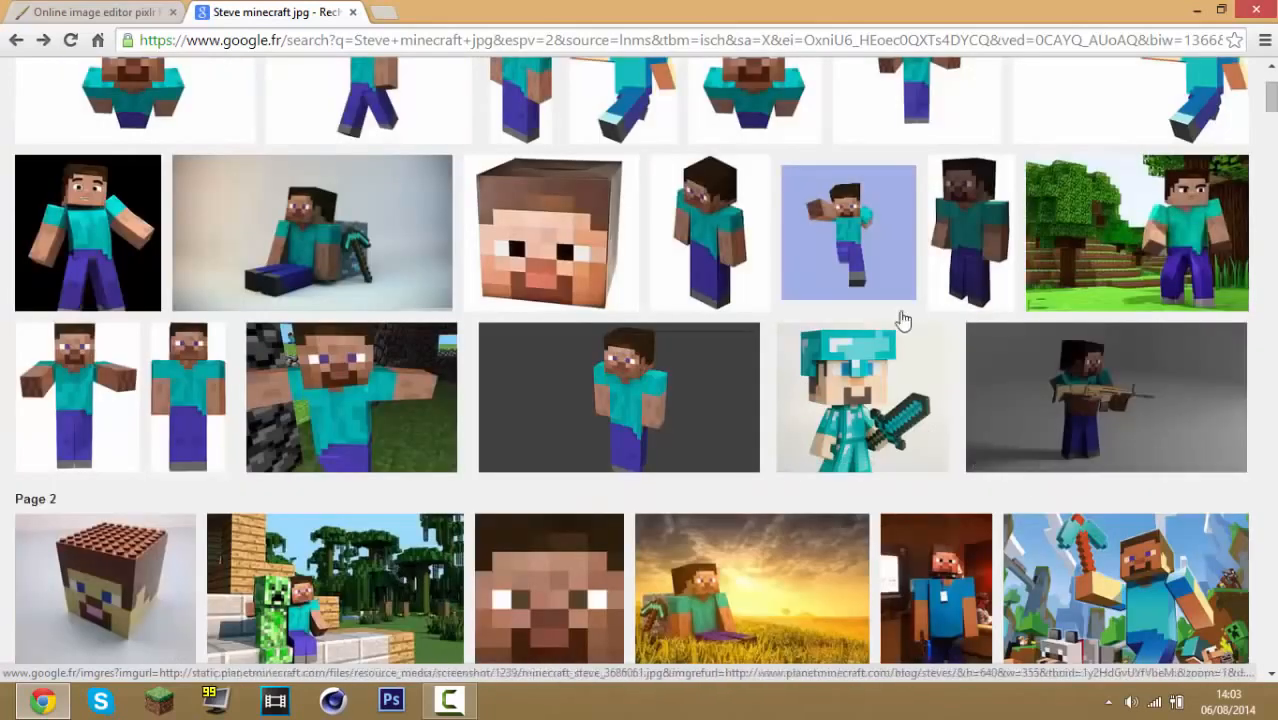
scroll(760, 476, "down", 1)
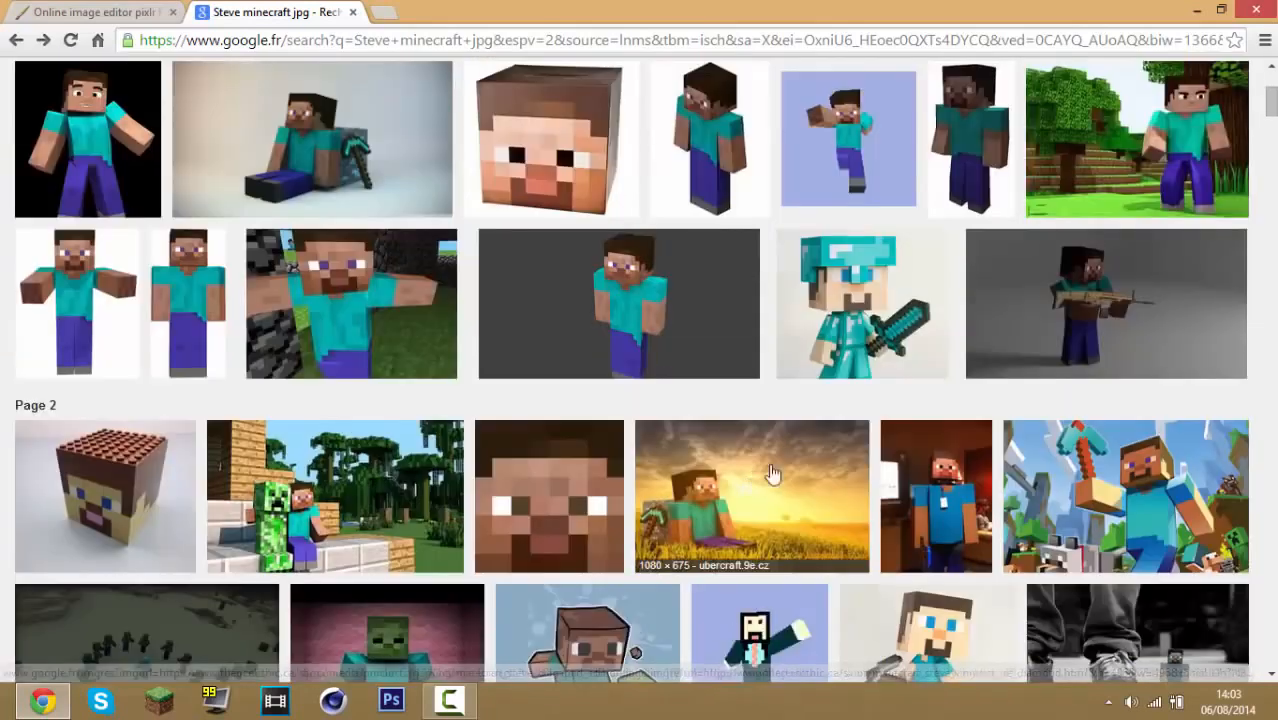
scroll(771, 473, "down", 5)
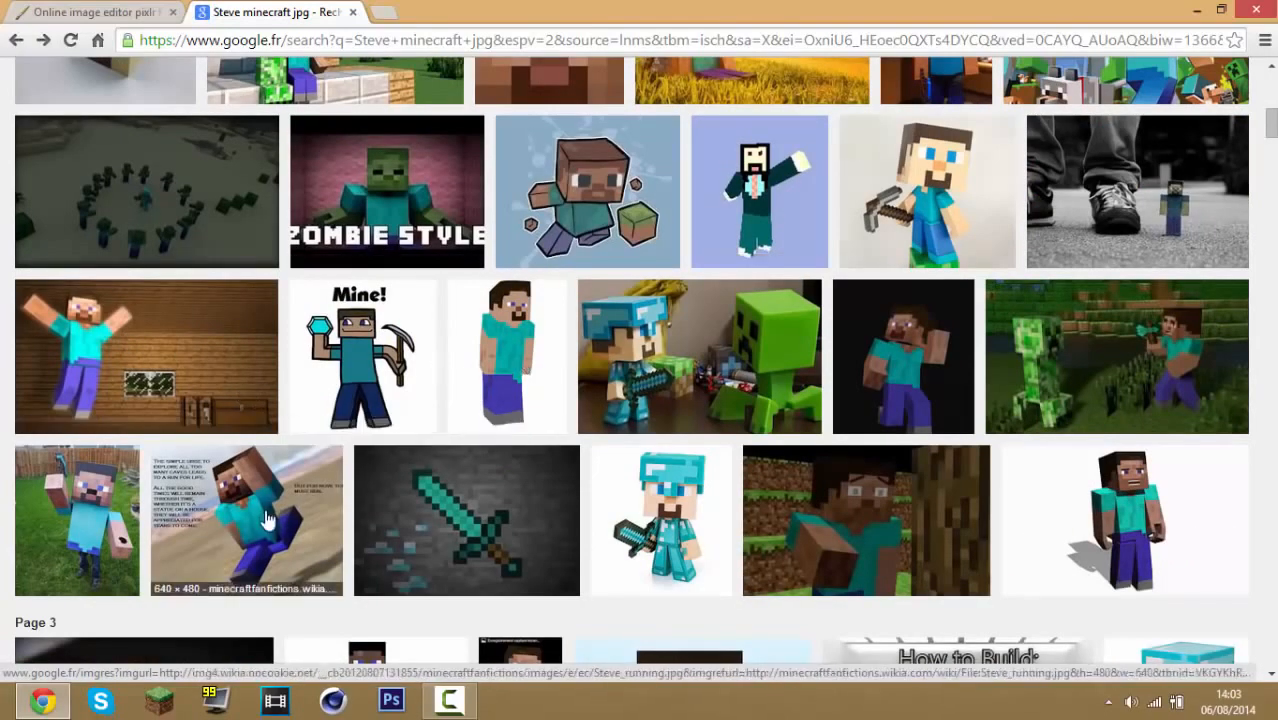
Open the preview of Steve on a dark background and save the image to the desktop under its default name
scroll(500, 499, "up", 3)
scroll(200, 462, "up", 3)
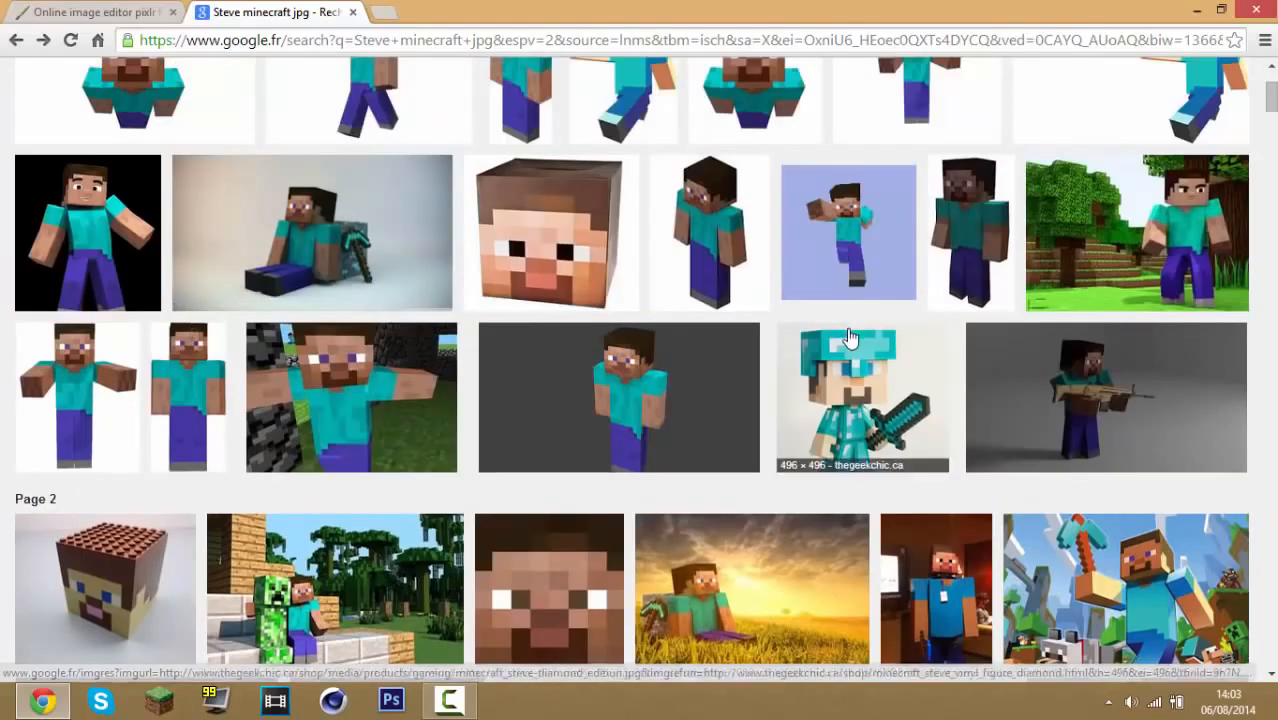
scroll(850, 337, "down", 6)
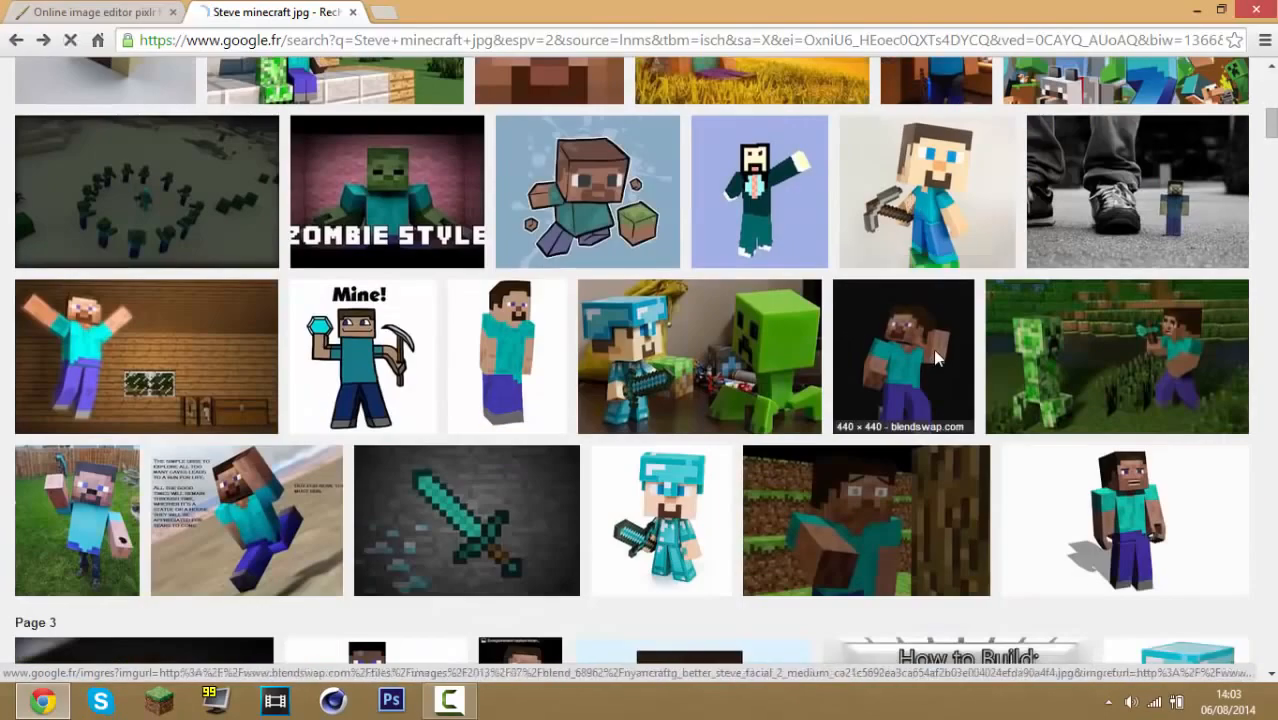
left_click(933, 349)
right_click(458, 372)
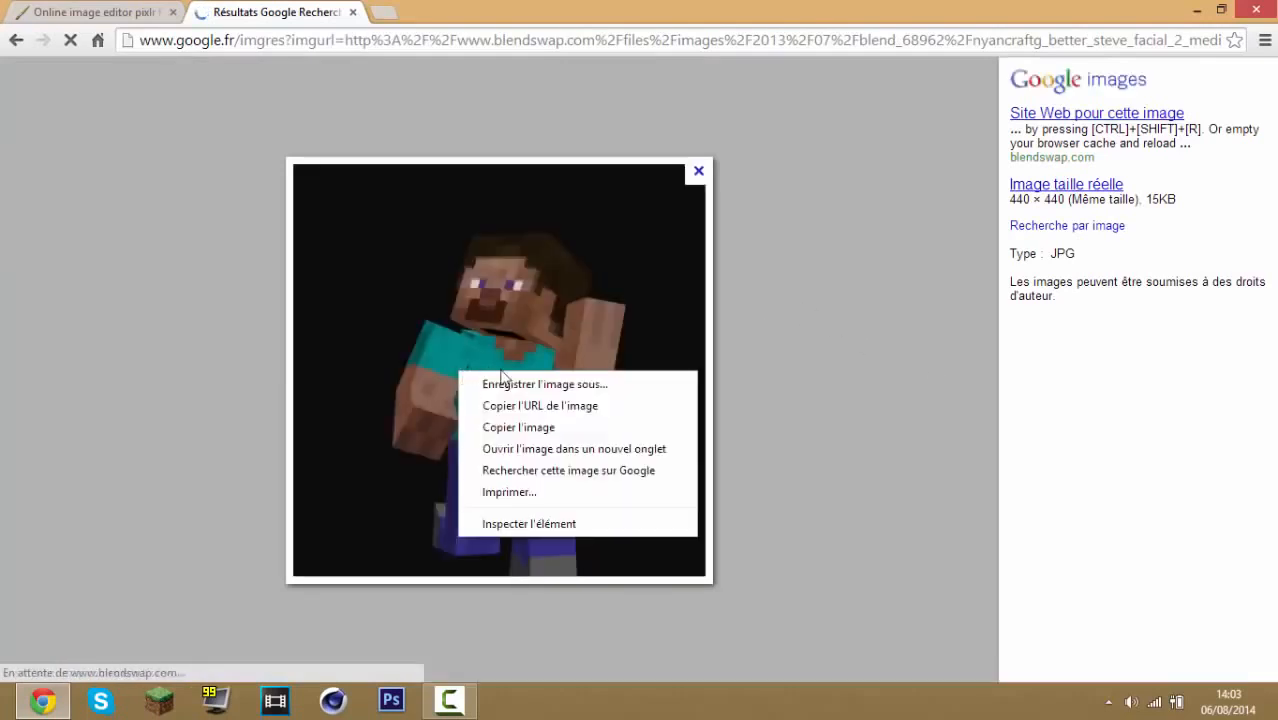
left_click(537, 390)
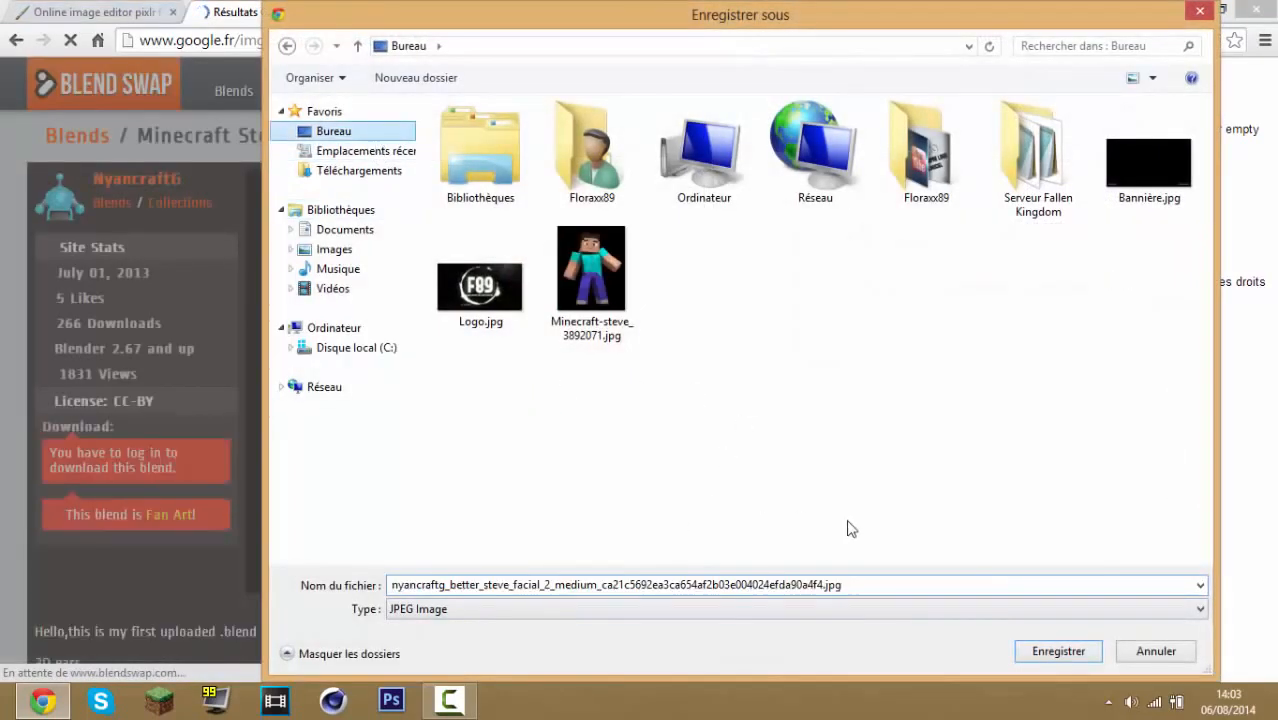
left_click(1059, 650)
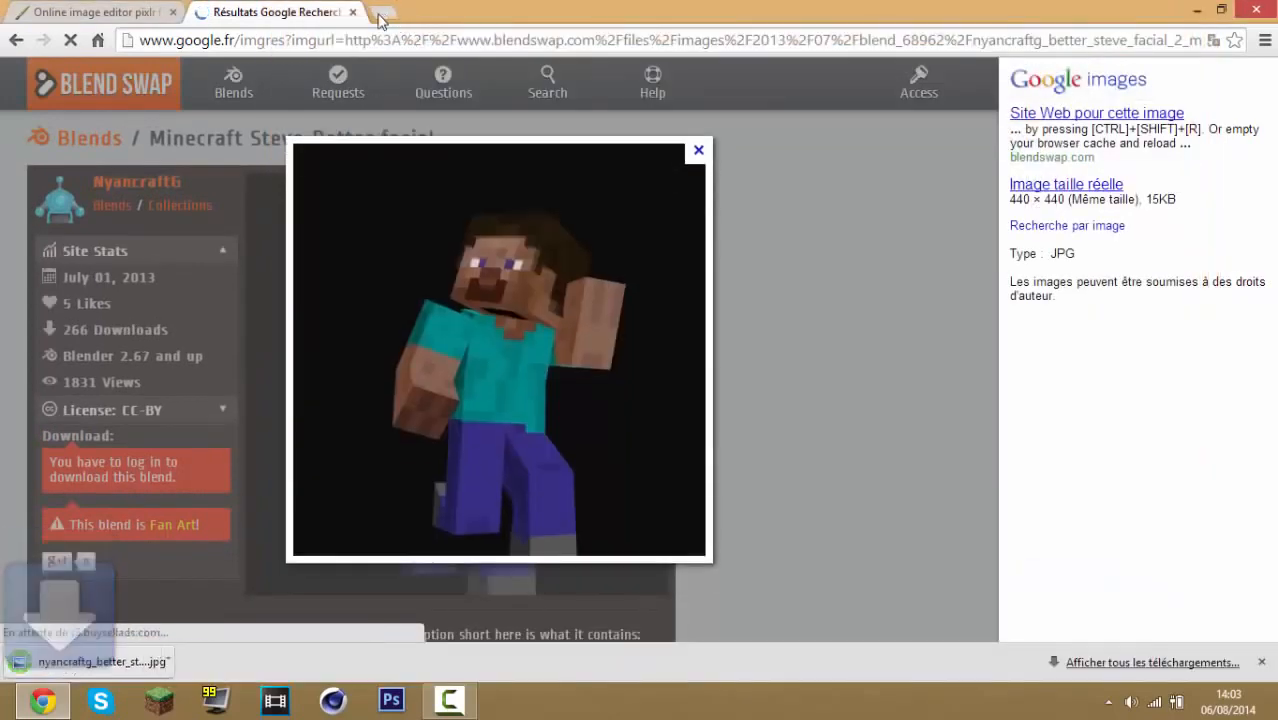
left_click(1262, 662)
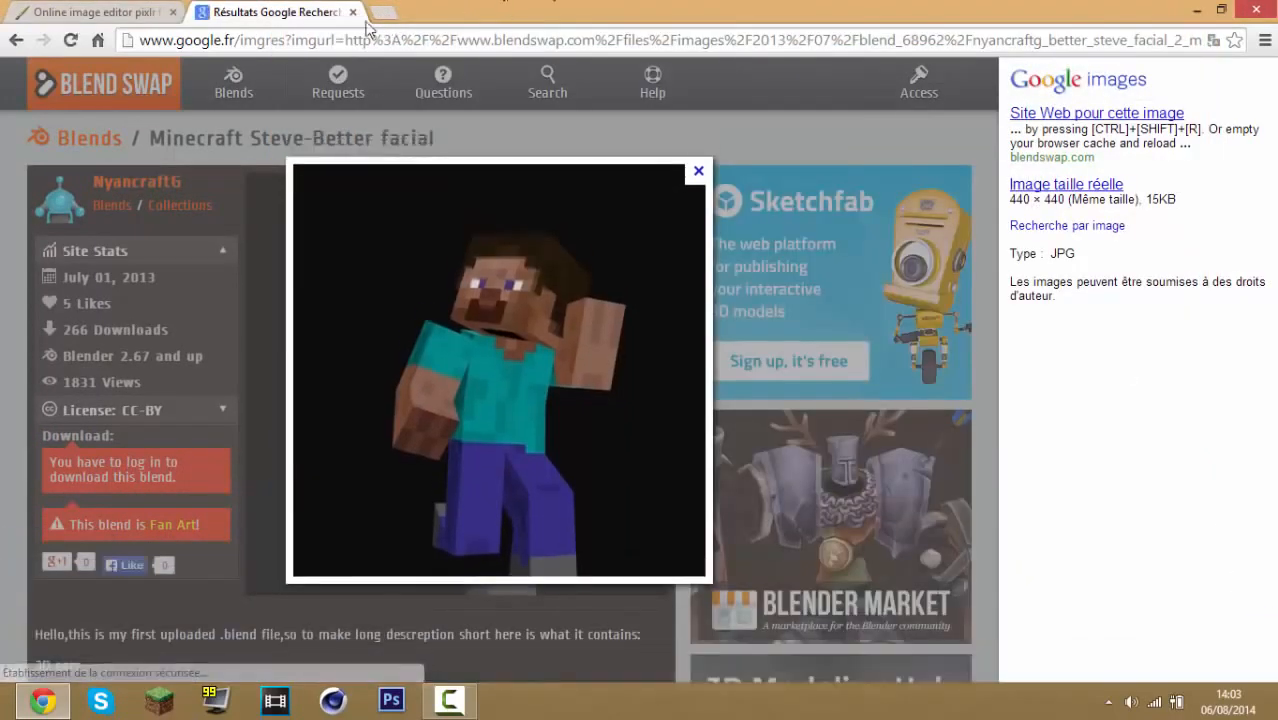
In the Pixlr tab, add the downloaded nyancraftg Steve image onto the banner and move it toward the right
left_click(95, 12)
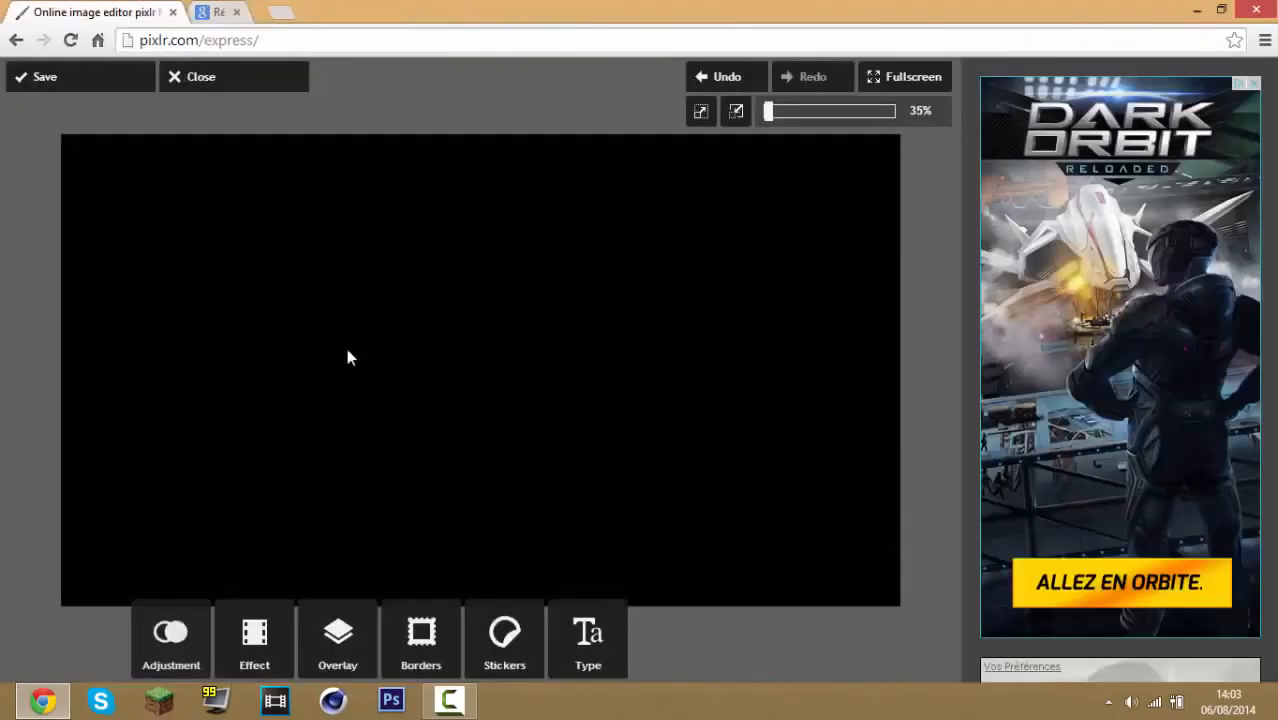
left_click(172, 645)
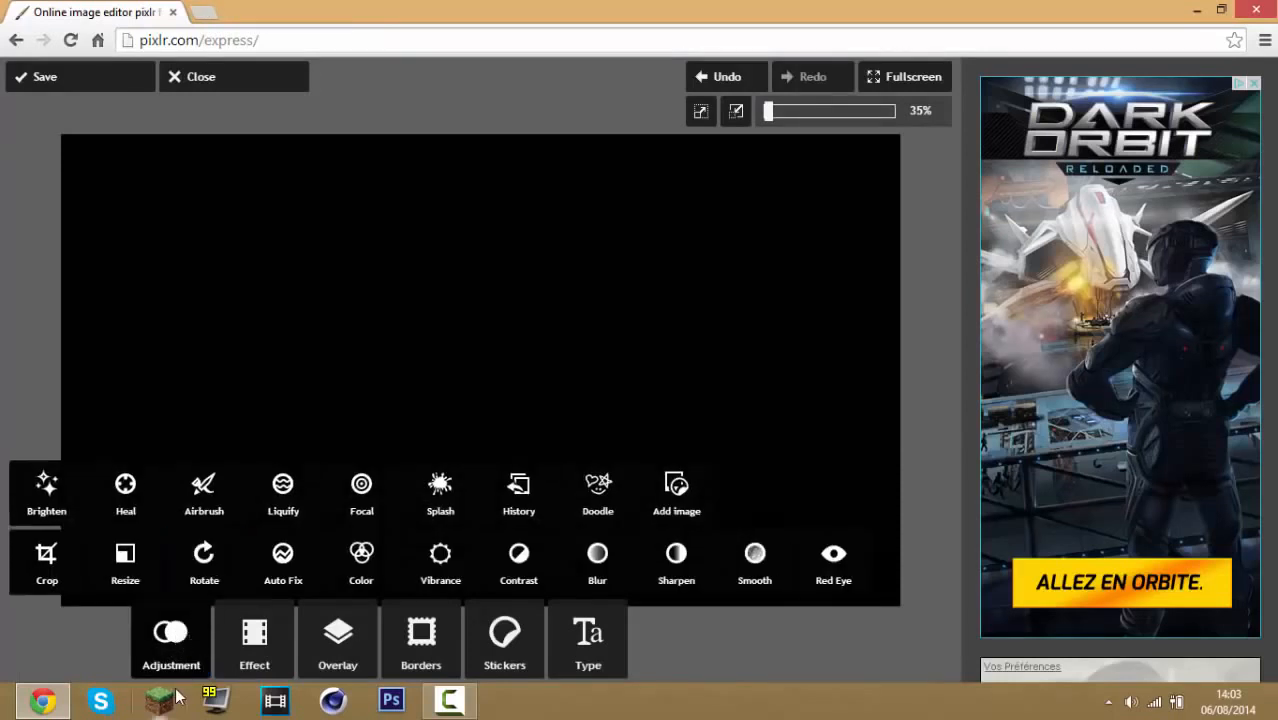
left_click(675, 505)
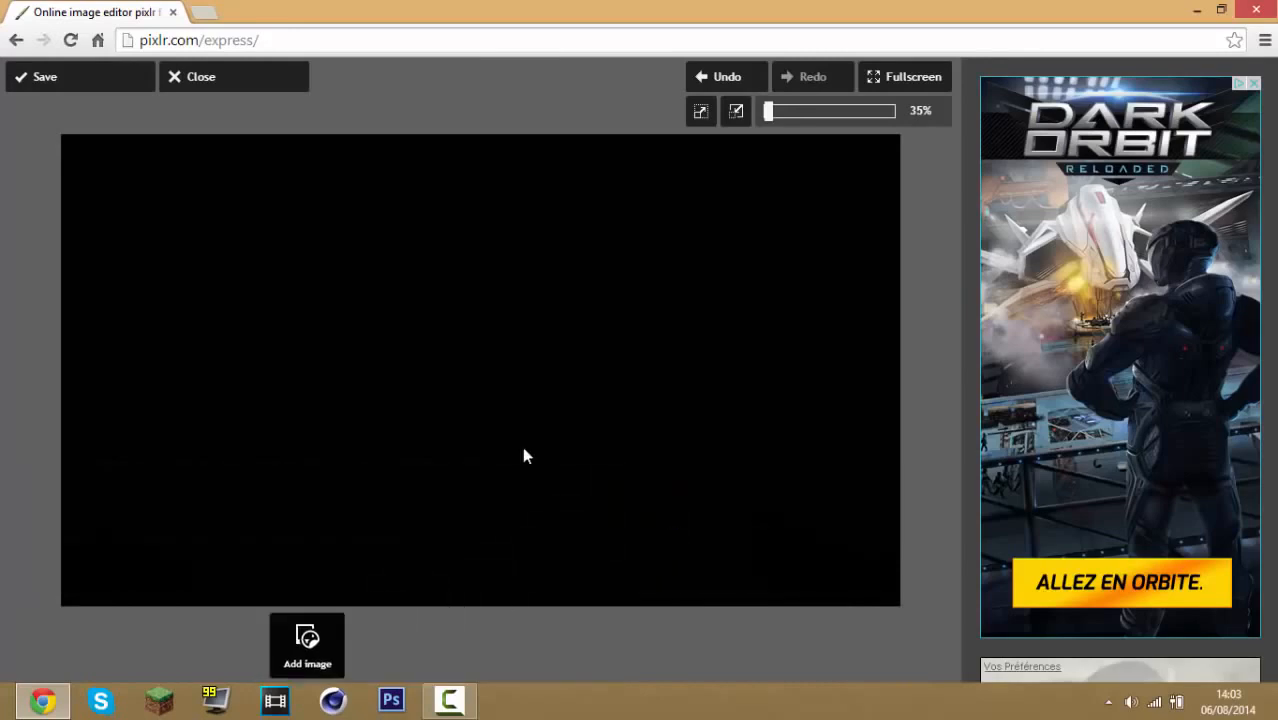
left_click(404, 641)
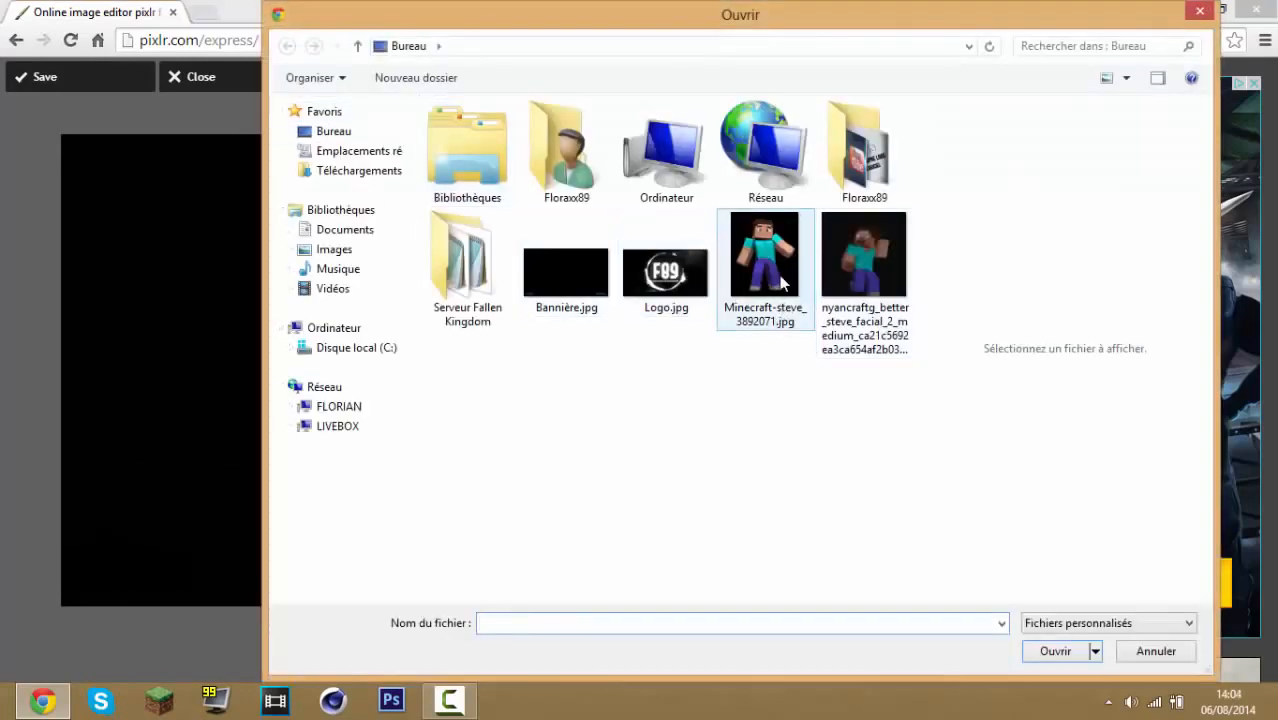
double_click(880, 298)
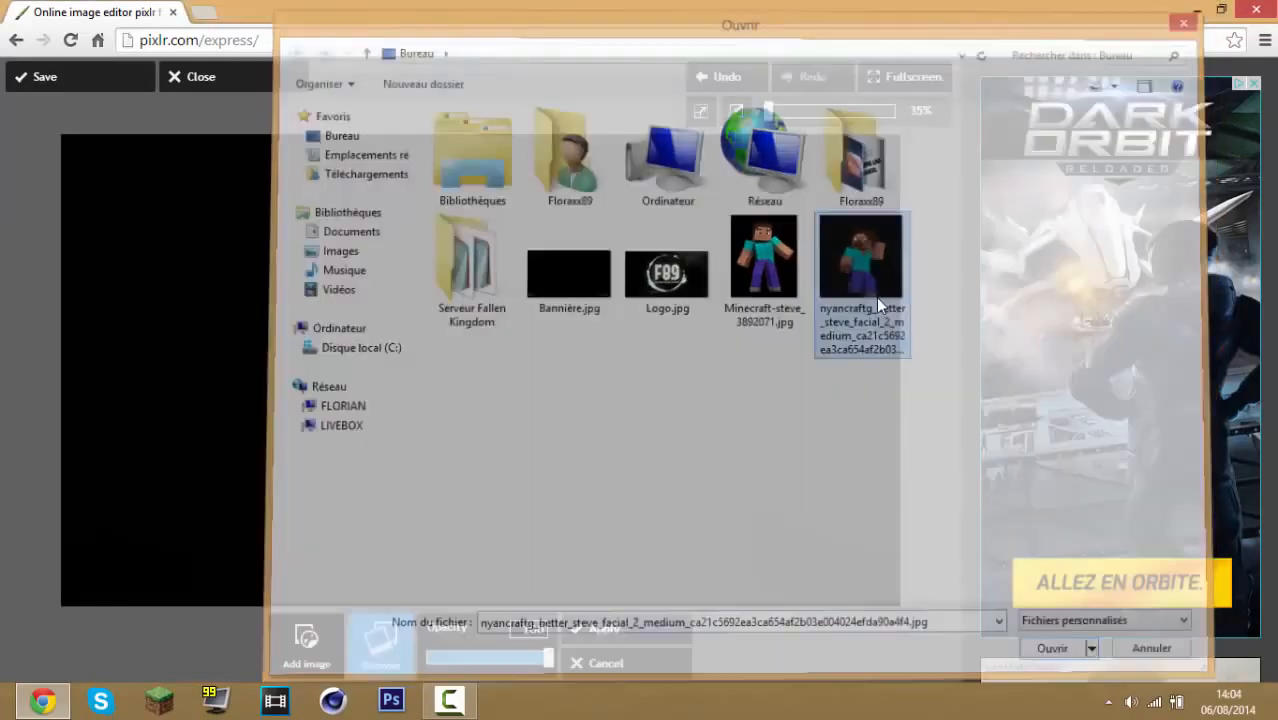
left_click_drag(343, 289, 711, 349)
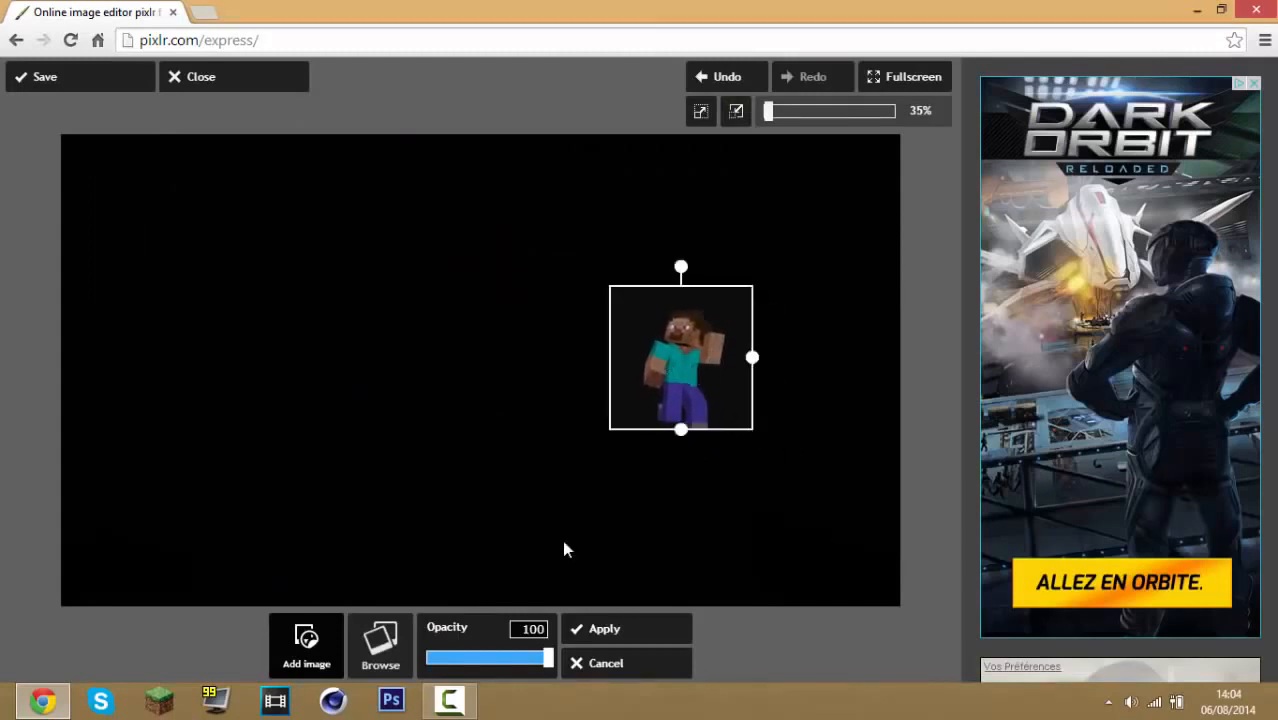
Replace the added picture with Minecraft-steve_3892071.jpg, scale it down left of centre, and apply it
left_click(396, 650)
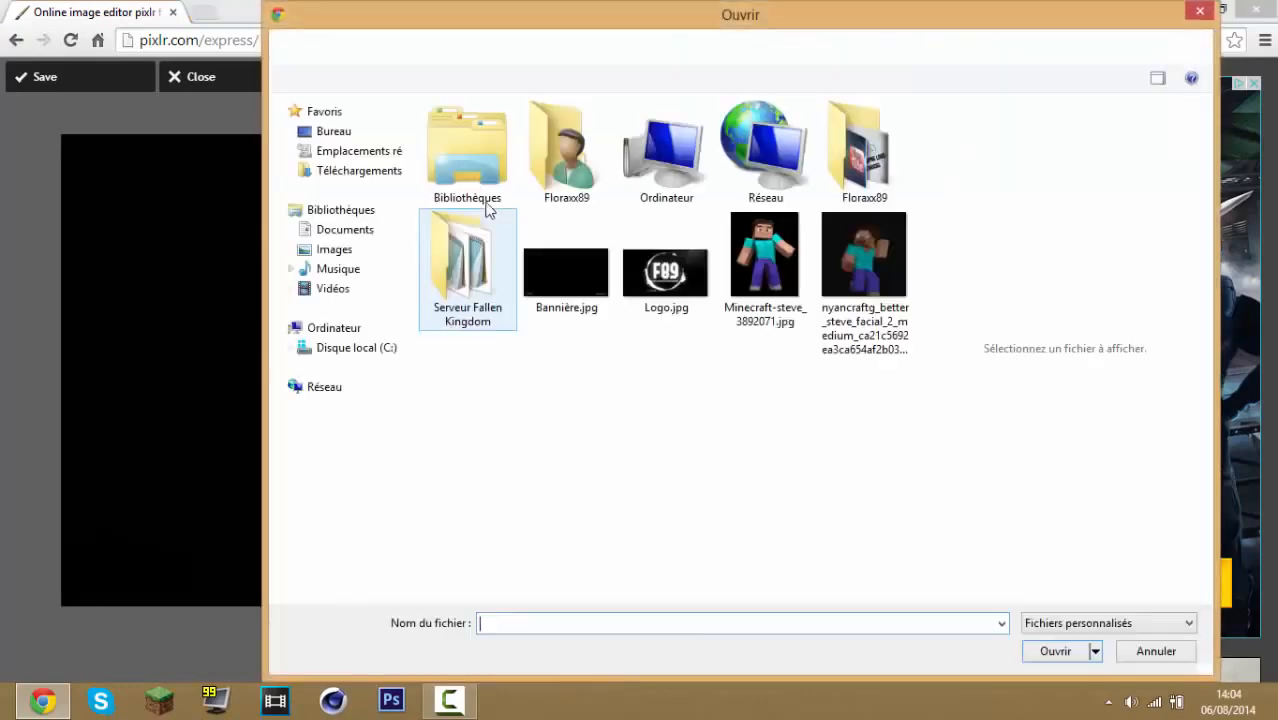
double_click(754, 283)
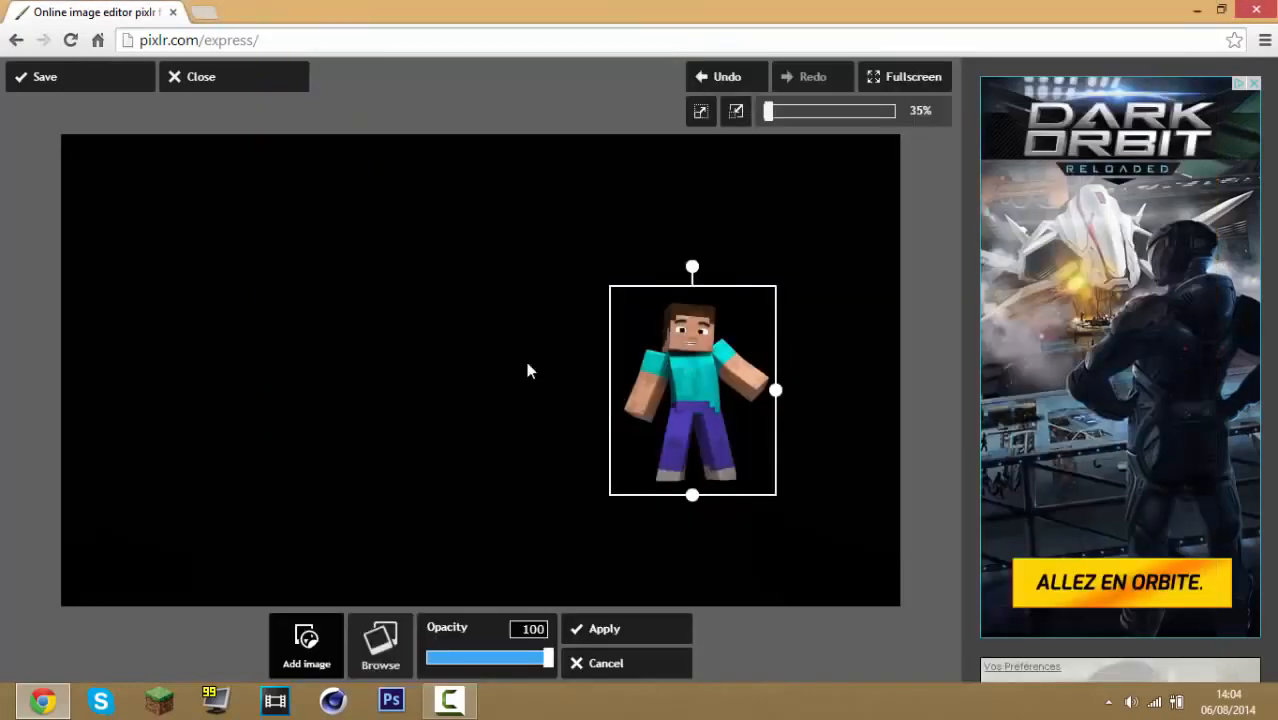
left_click_drag(417, 356, 501, 357)
left_click_drag(374, 370, 288, 373)
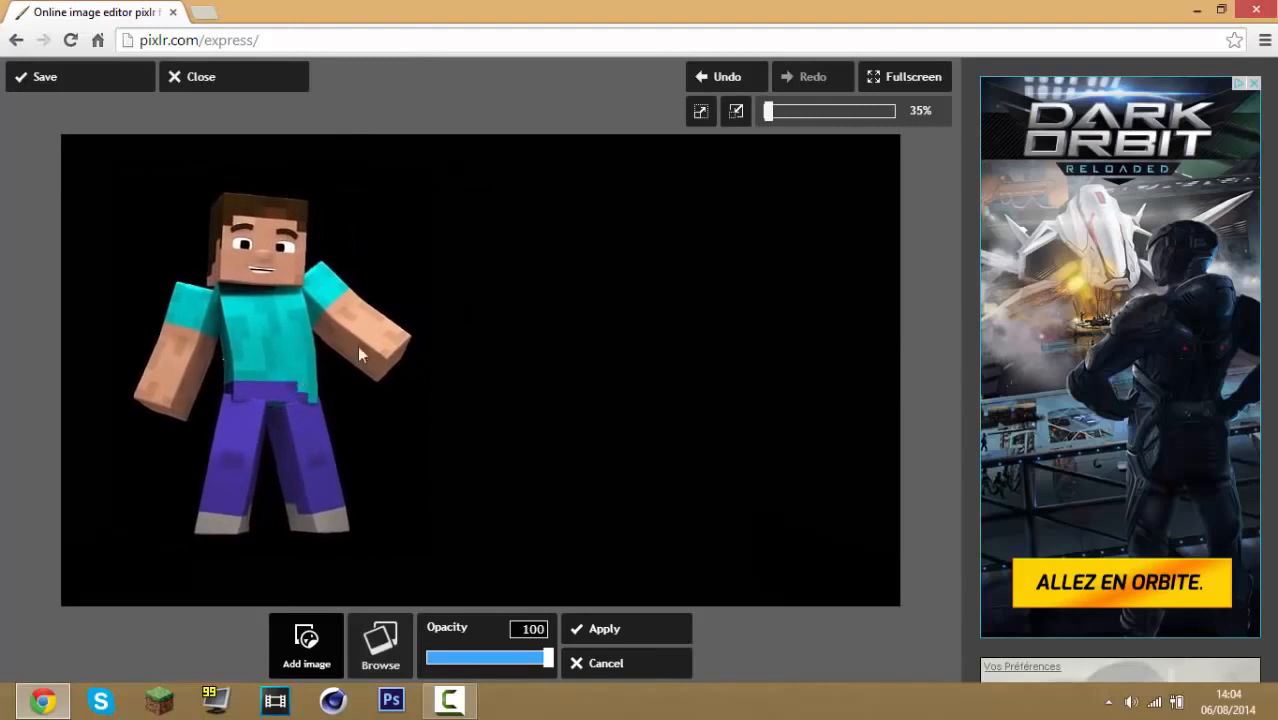
mouse_move(359, 347)
left_mouse_down()
mouse_move(414, 357)
mouse_move(325, 359)
mouse_move(409, 350)
mouse_move(377, 345)
mouse_move(384, 360)
mouse_move(350, 338)
mouse_move(372, 355)
left_mouse_up()
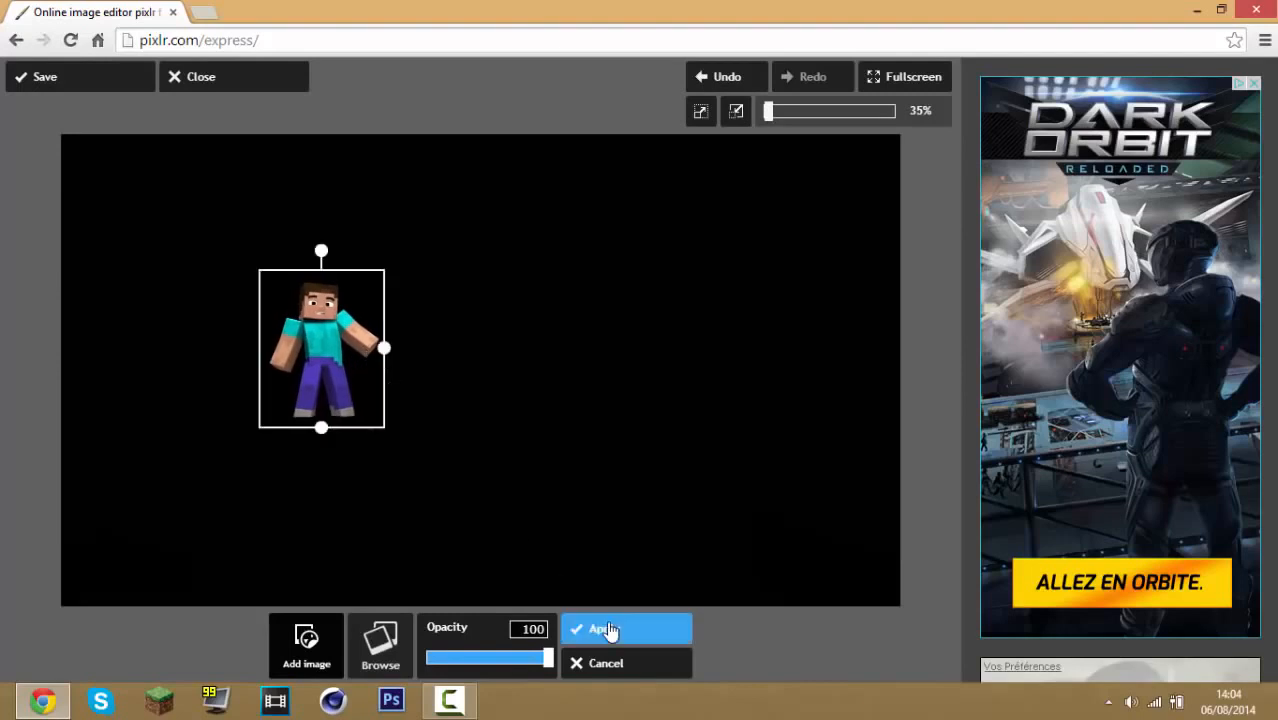
left_click(632, 639)
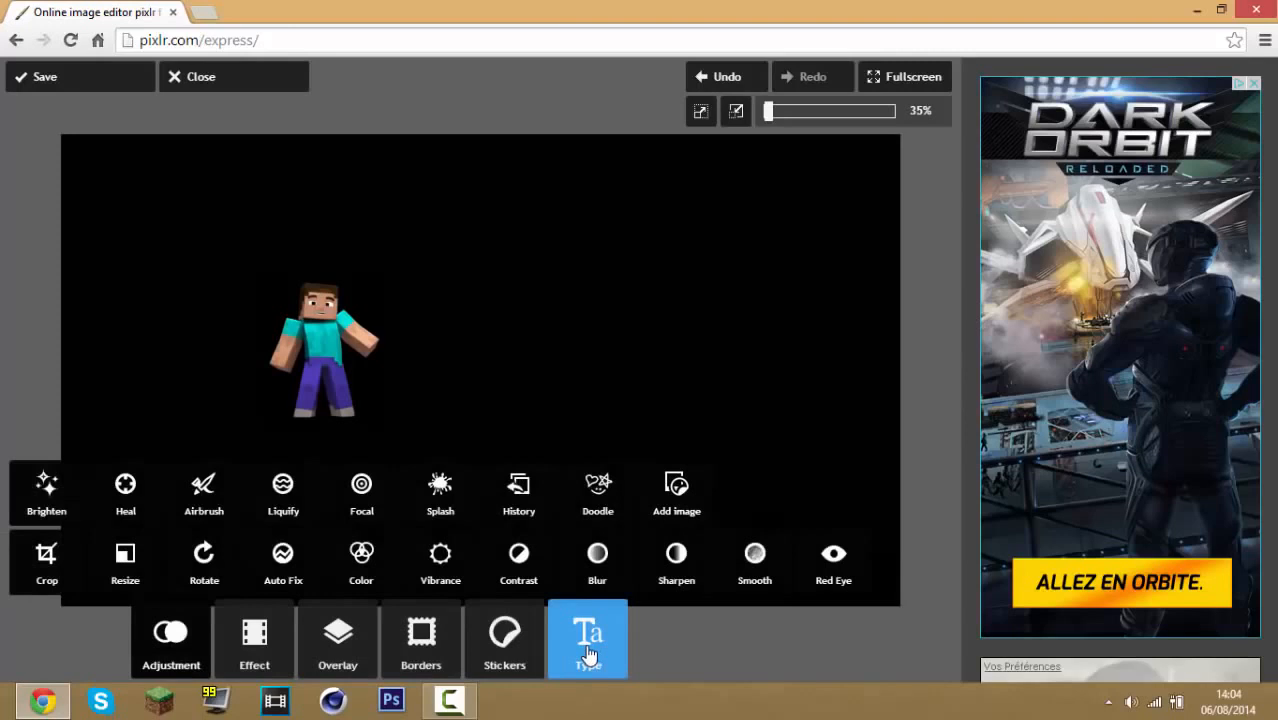
Insert an oval speech bubble sticker from the Comic sticker set
left_click(503, 640)
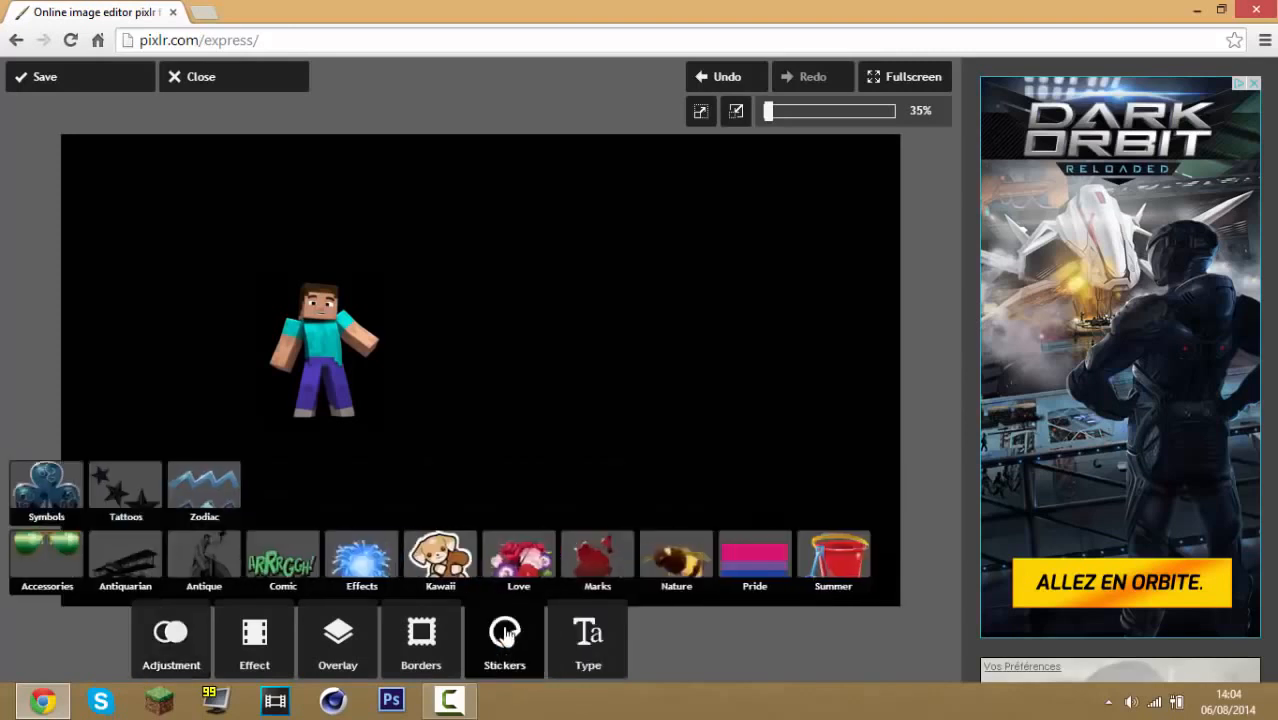
left_click(410, 660)
left_click(503, 636)
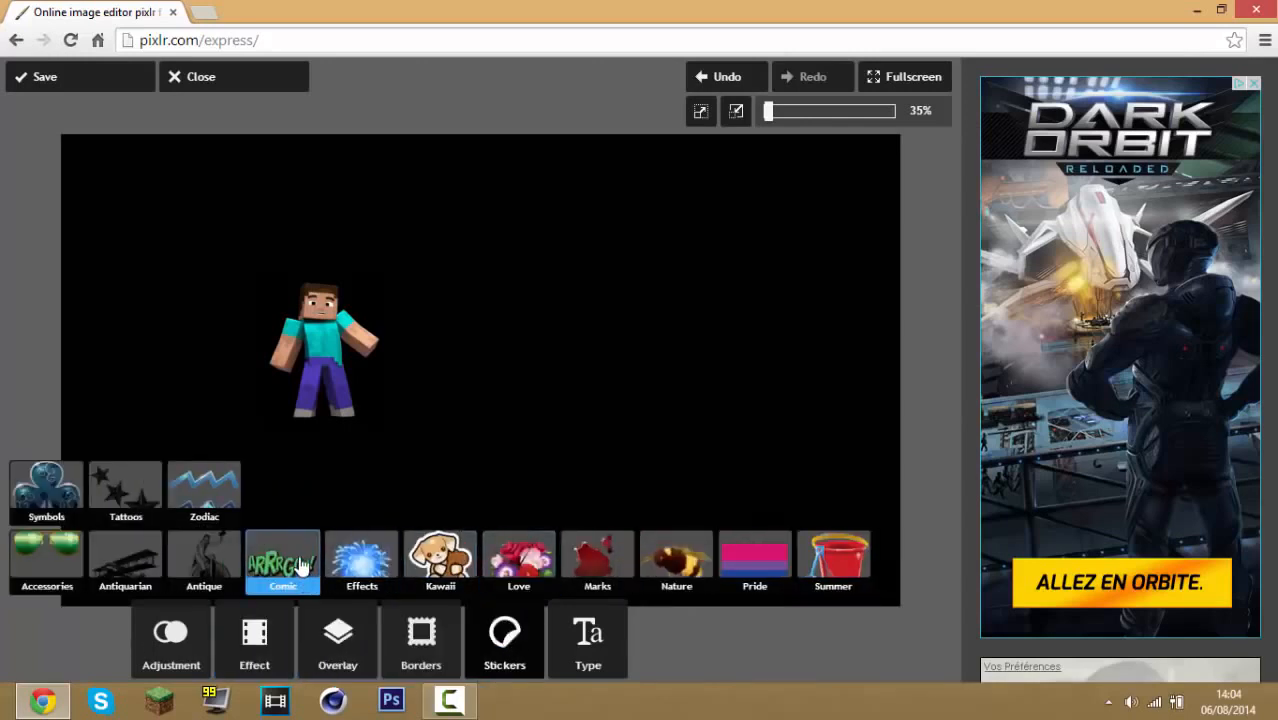
left_click(302, 566)
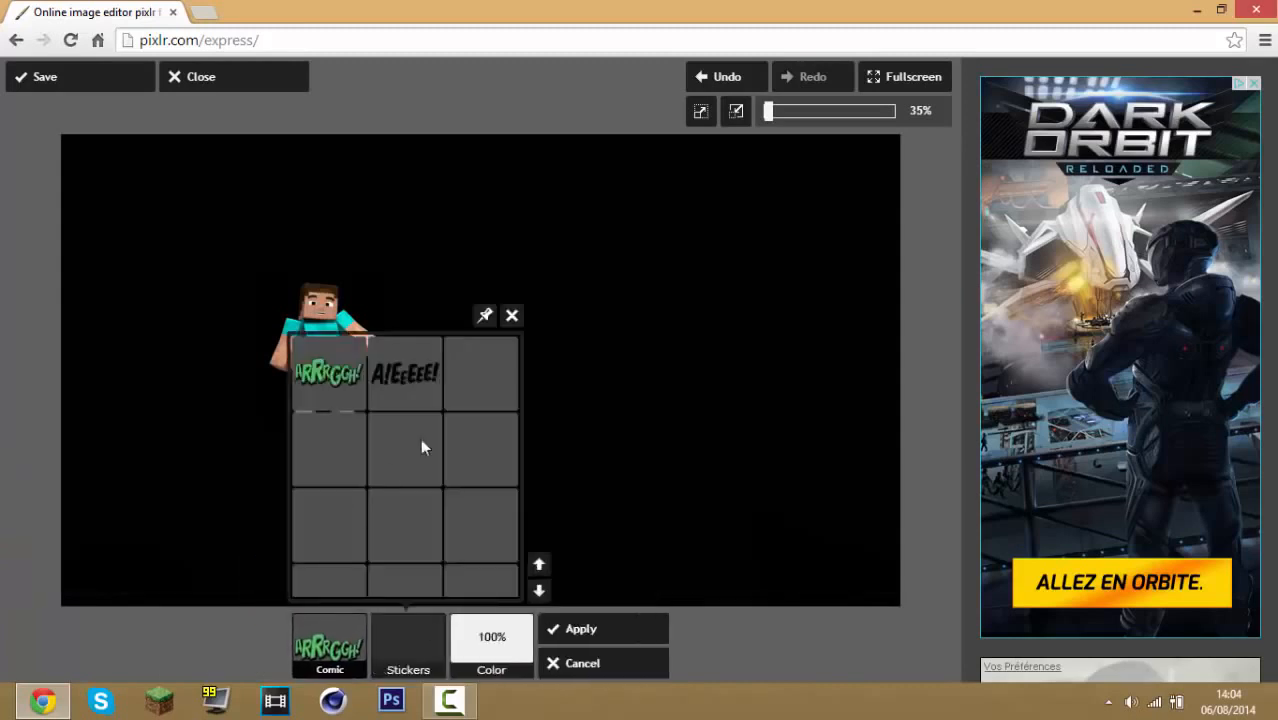
left_click(539, 592)
left_click(539, 592)
left_click(539, 592)
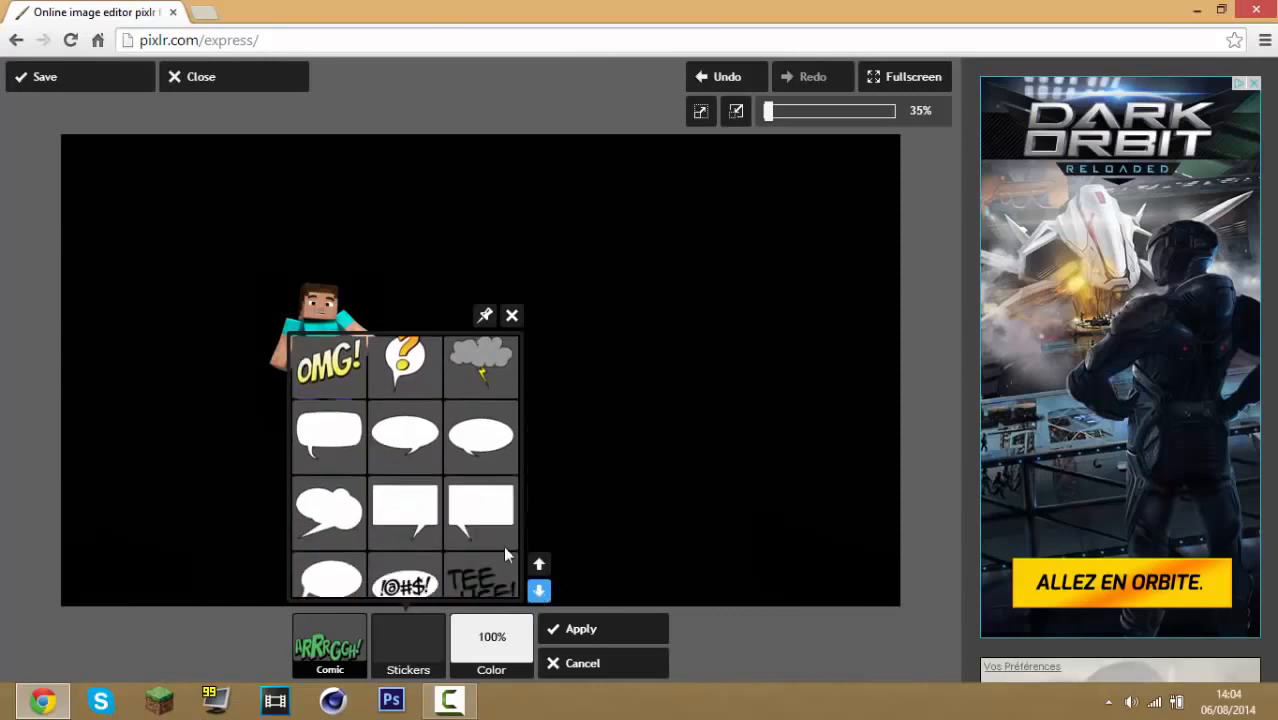
left_click(538, 590)
scroll(470, 500, "up", 3)
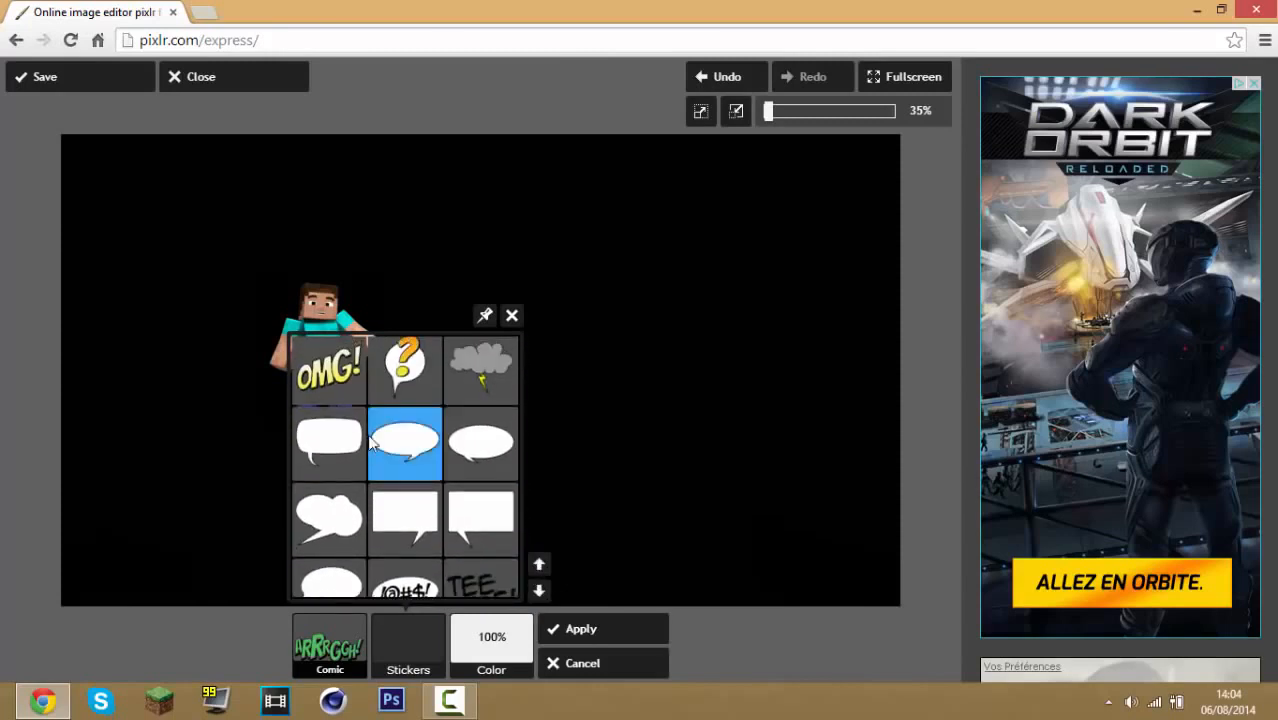
left_click(405, 445)
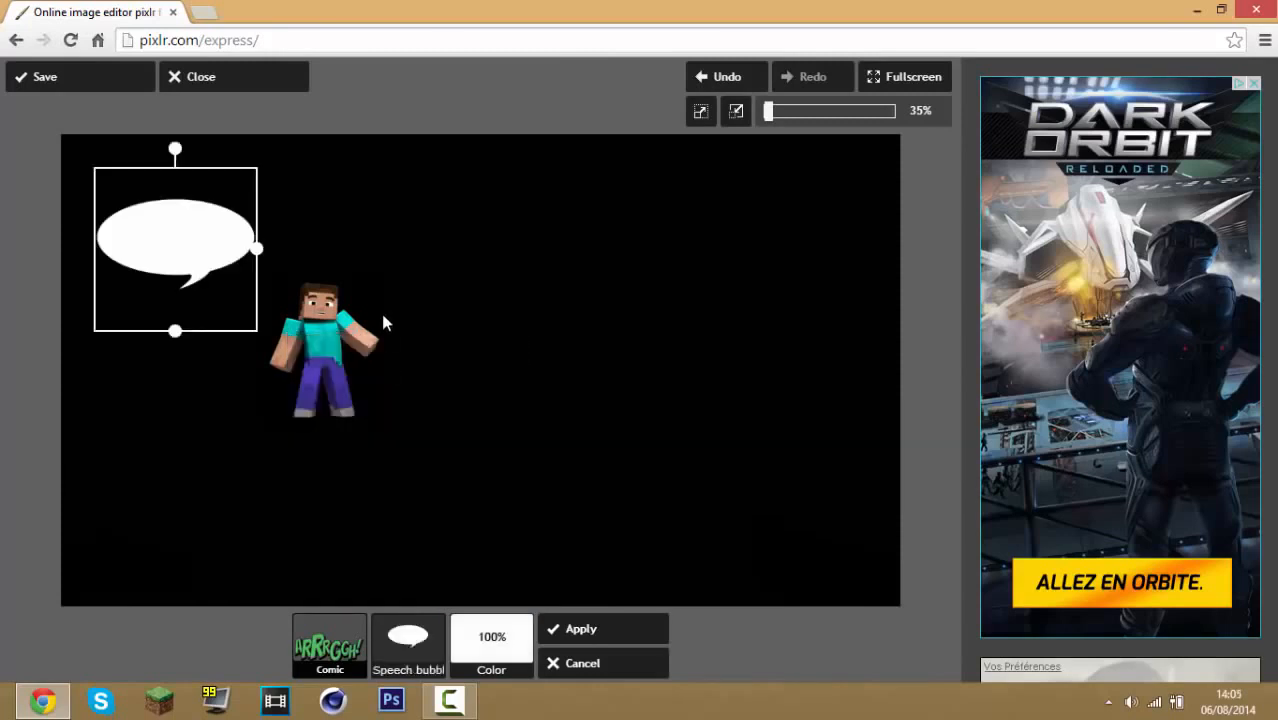
Shrink the speech bubble, place it beside Steve's head, and apply it
left_click_drag(249, 254, 207, 256)
left_click_drag(202, 253, 382, 279)
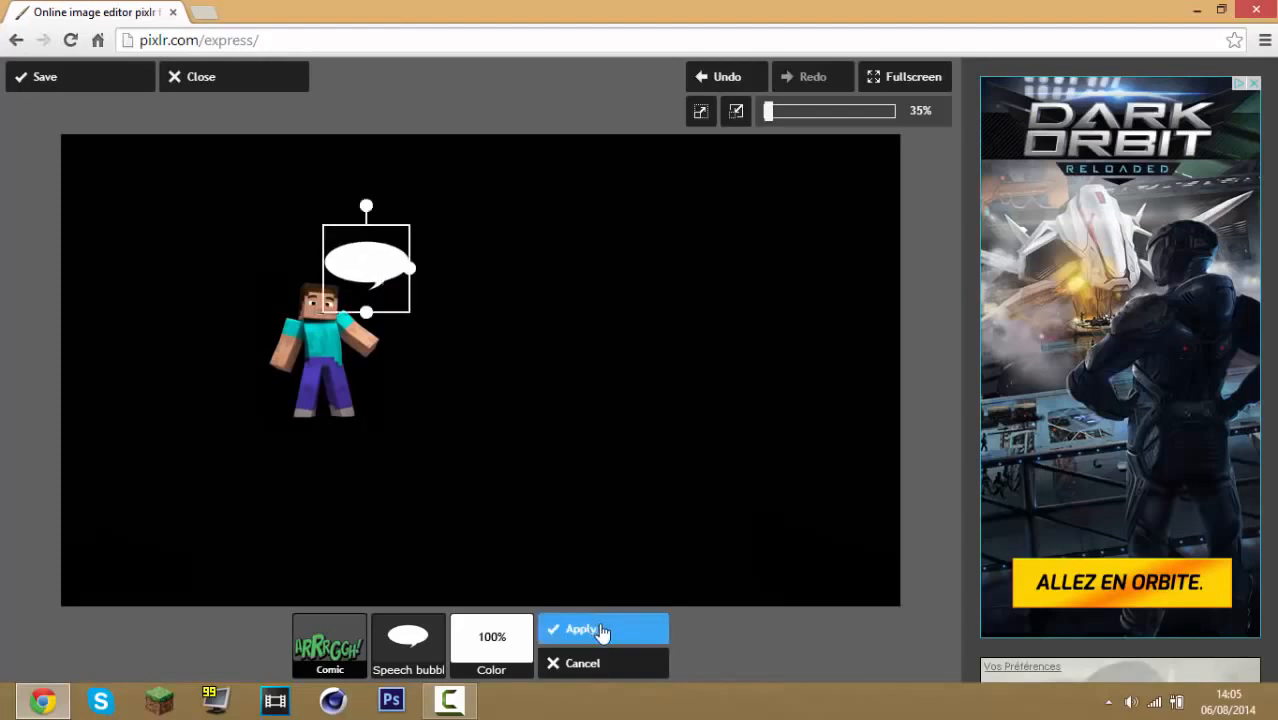
left_click(600, 630)
Add Retro text reading "Abonne - toi !" and set its font to Forque
left_click(570, 640)
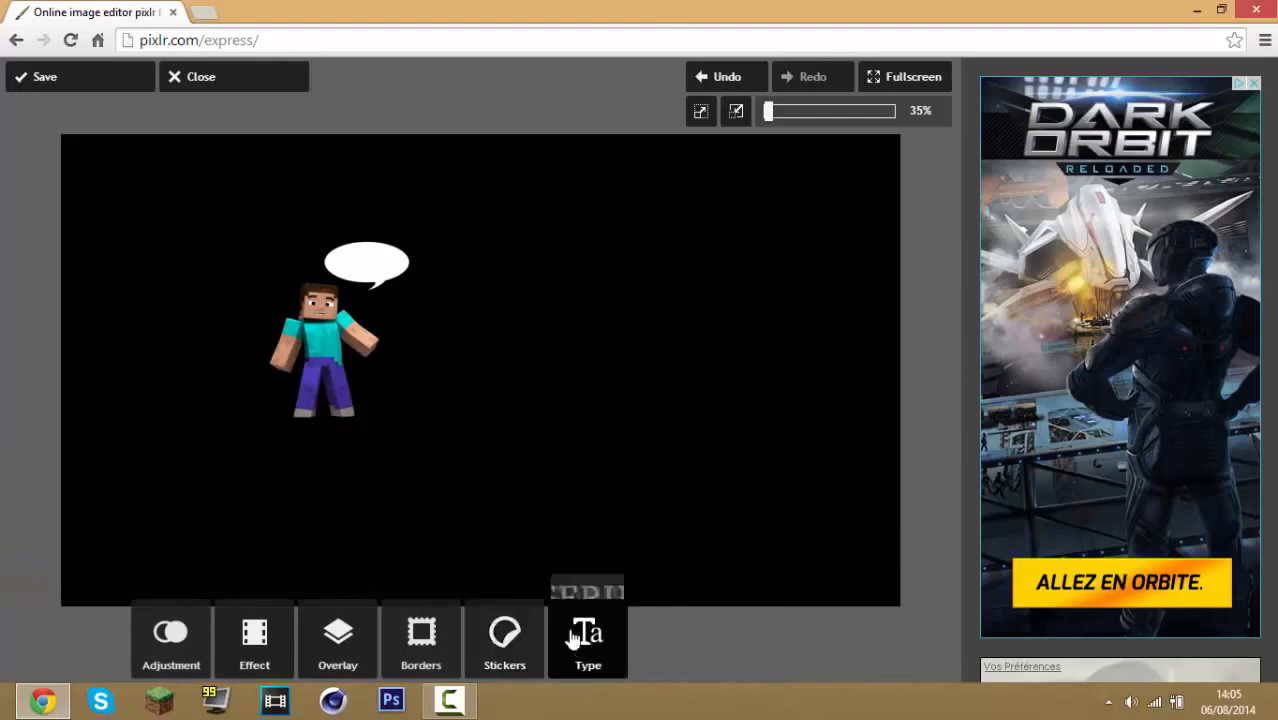
left_click(660, 565)
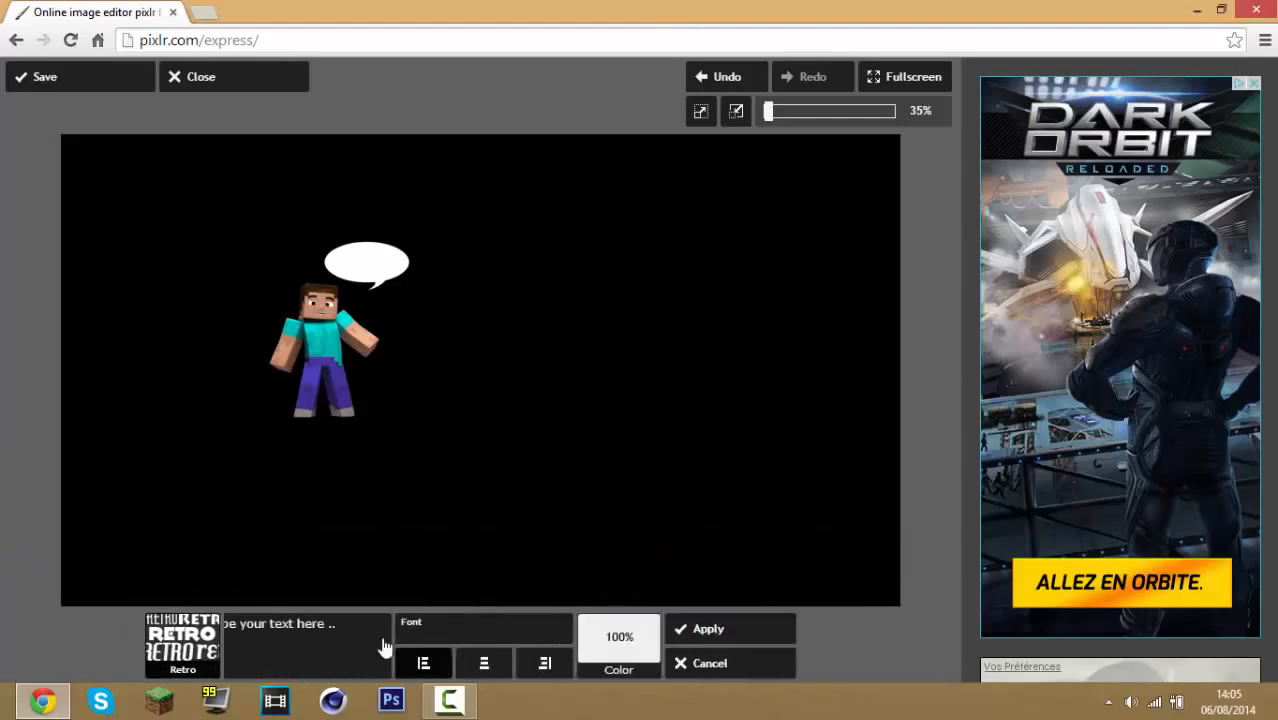
left_click(478, 625)
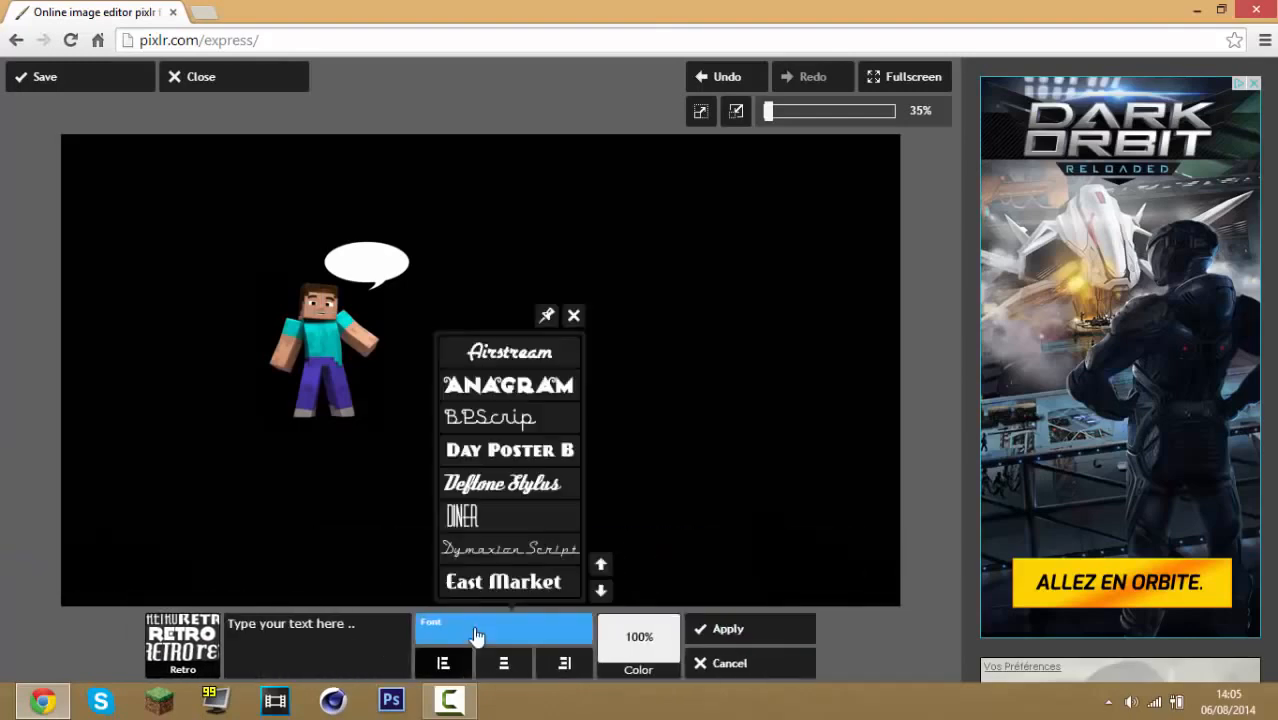
left_click(600, 590)
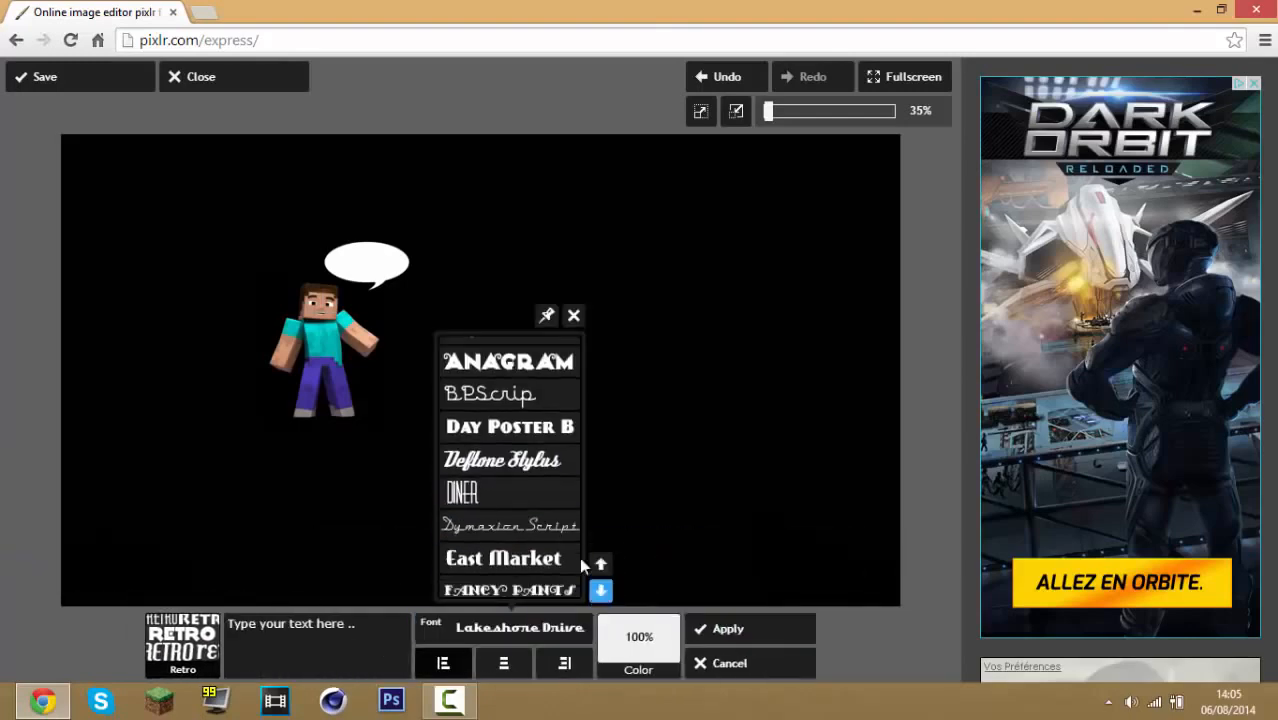
left_click(351, 646)
type("Ab")
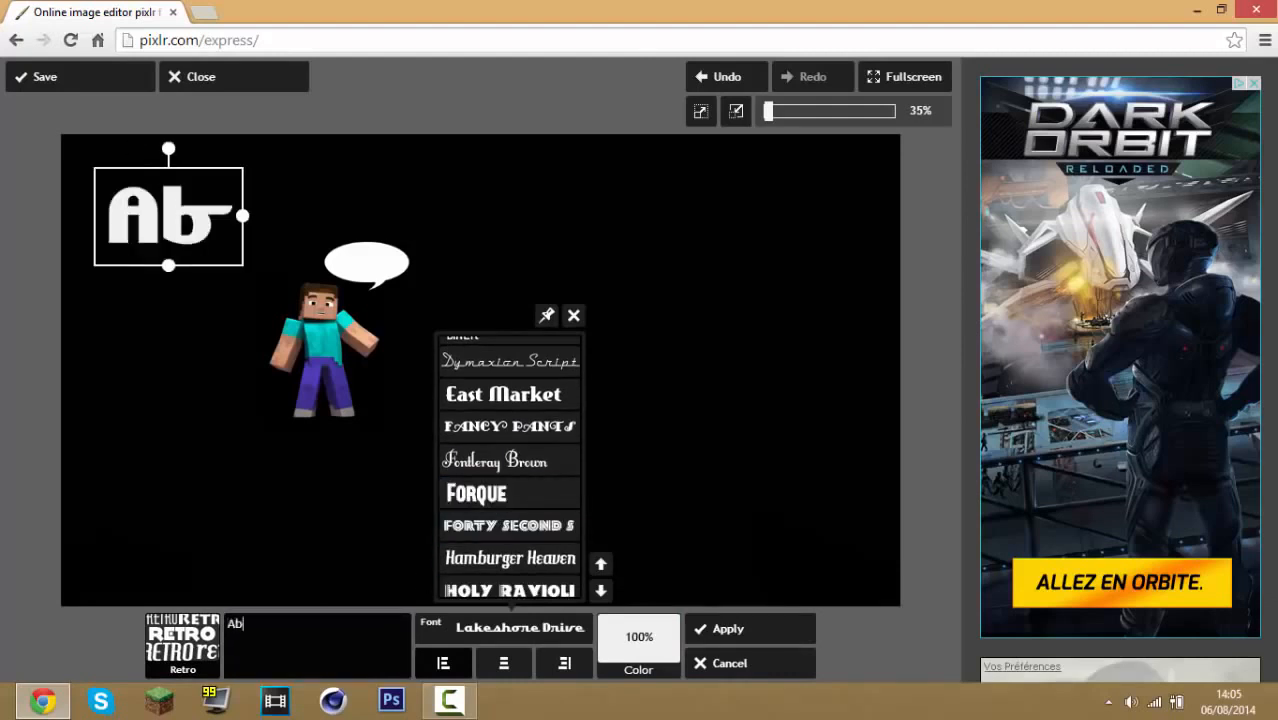
type("onne - toi !")
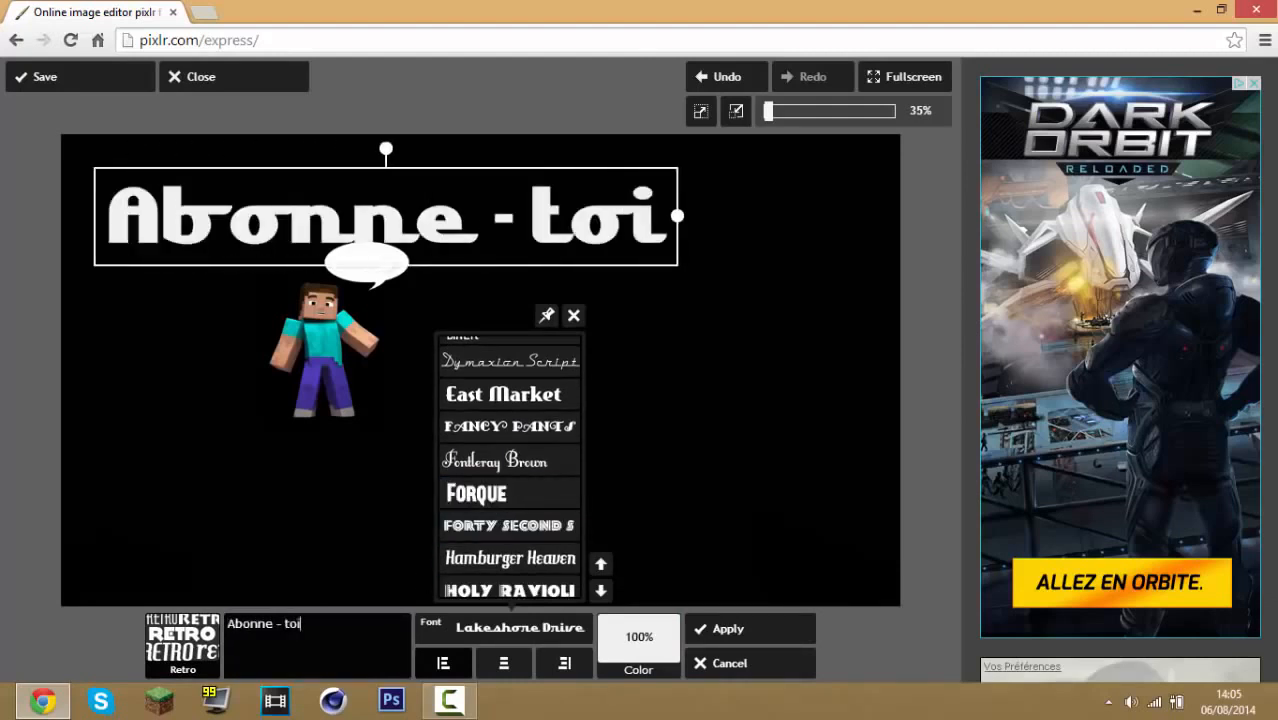
left_click(536, 496)
Shrink the text into the speech bubble, colour it black, and apply it
left_click_drag(497, 228, 399, 264)
left_click(615, 640)
left_click(650, 583)
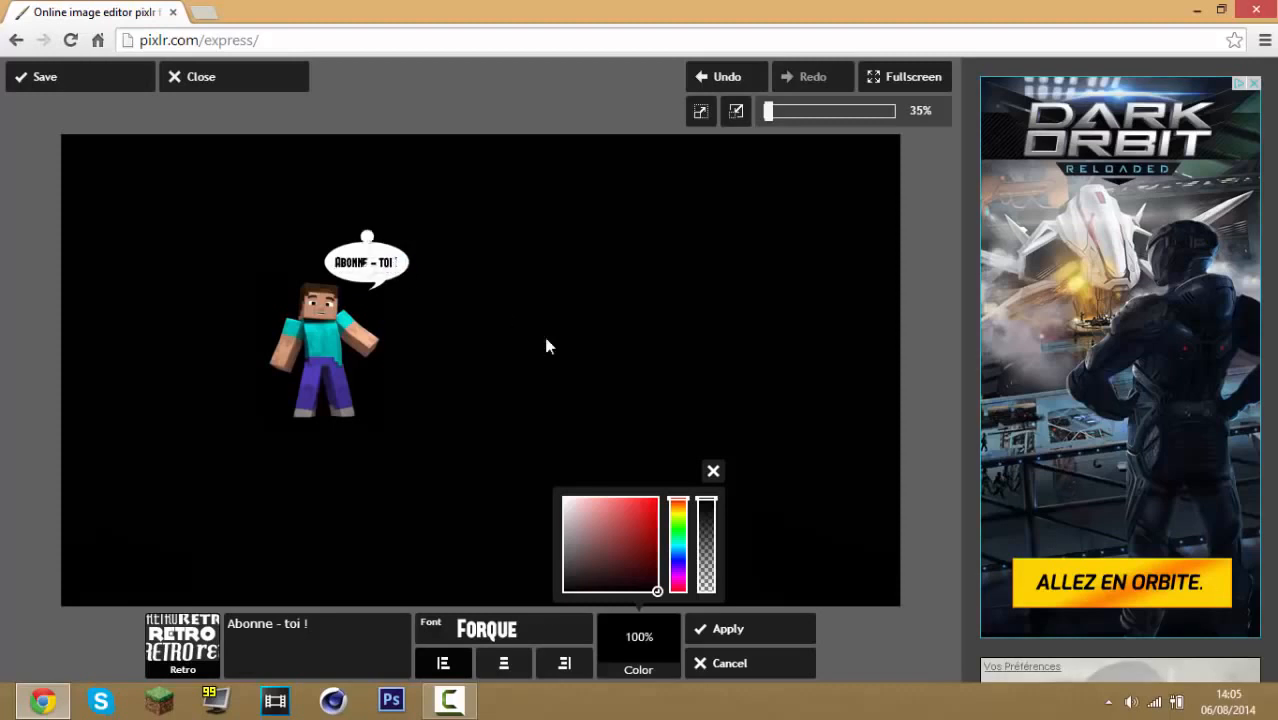
left_click(740, 630)
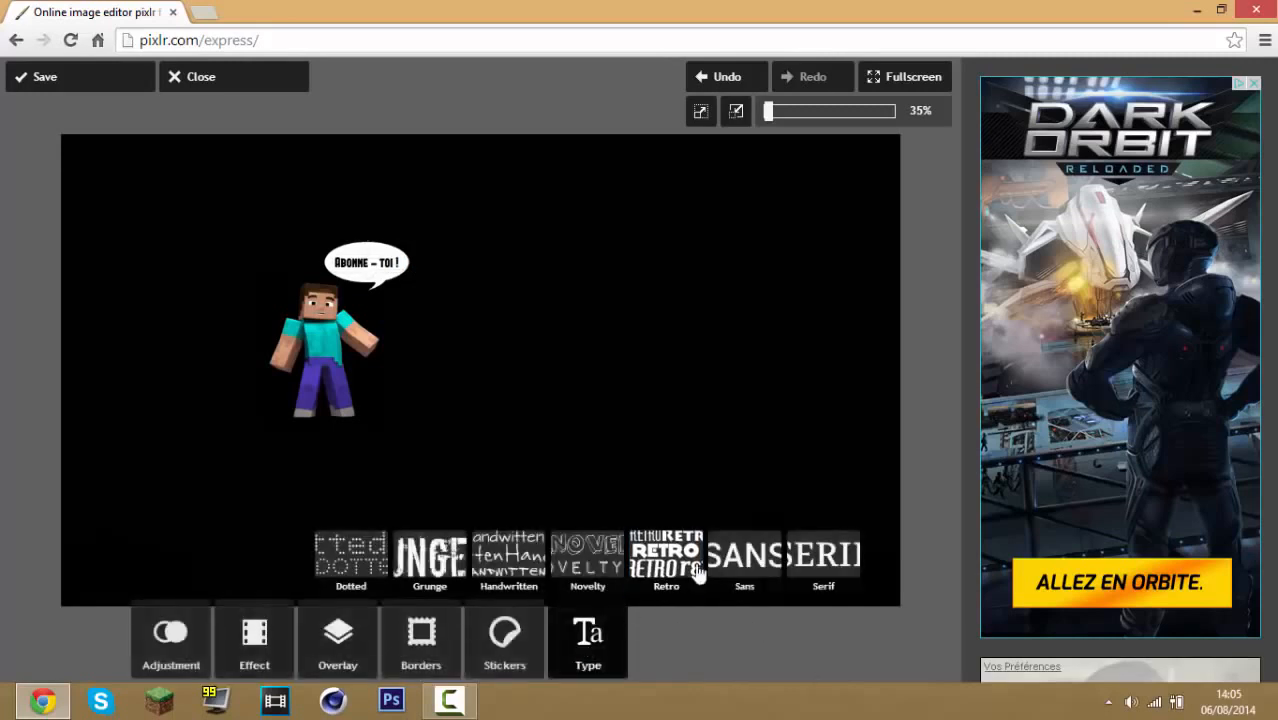
Add Retro text reading "Foraxx89", set its font to Forque and centre-align it
left_click(683, 566)
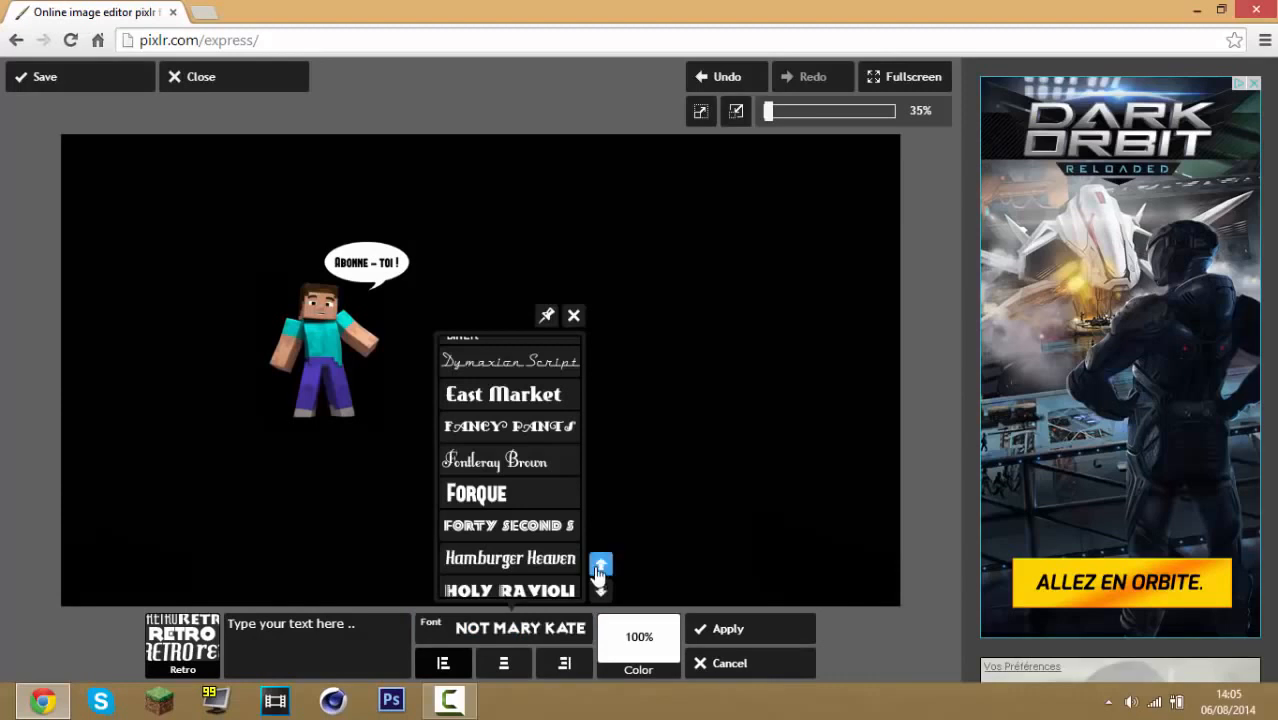
left_click(364, 636)
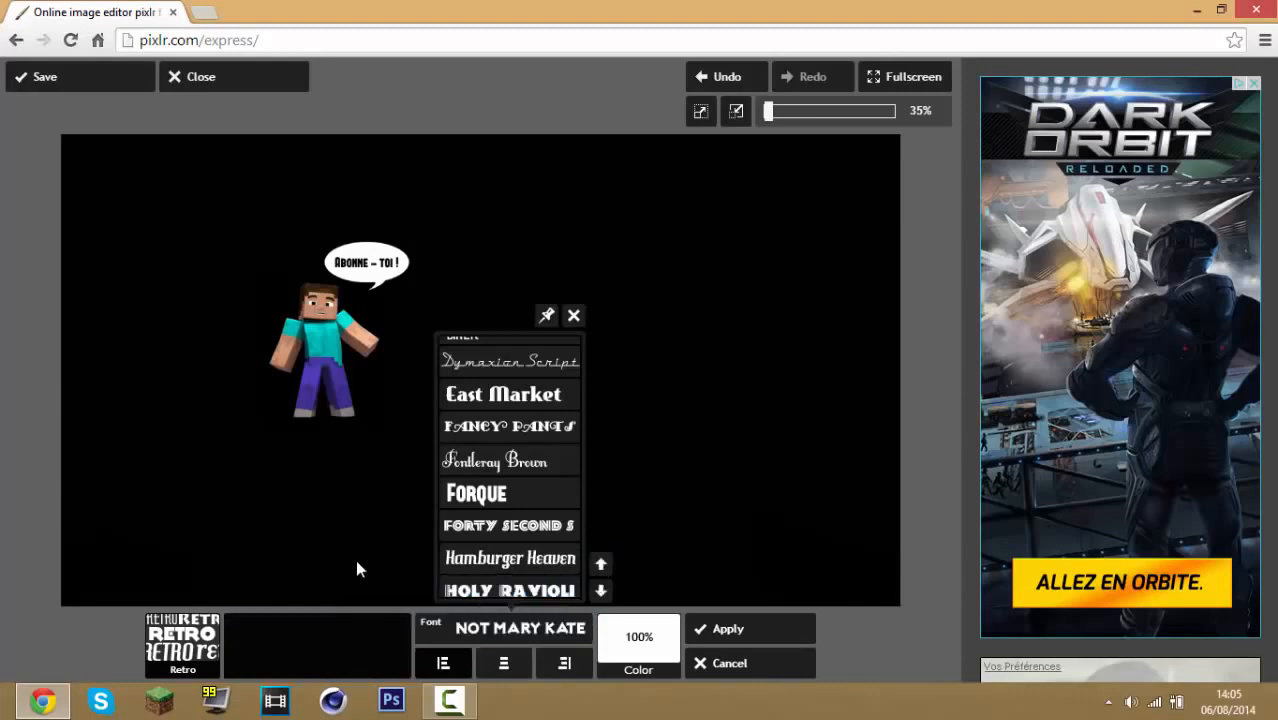
type("Foraxx")
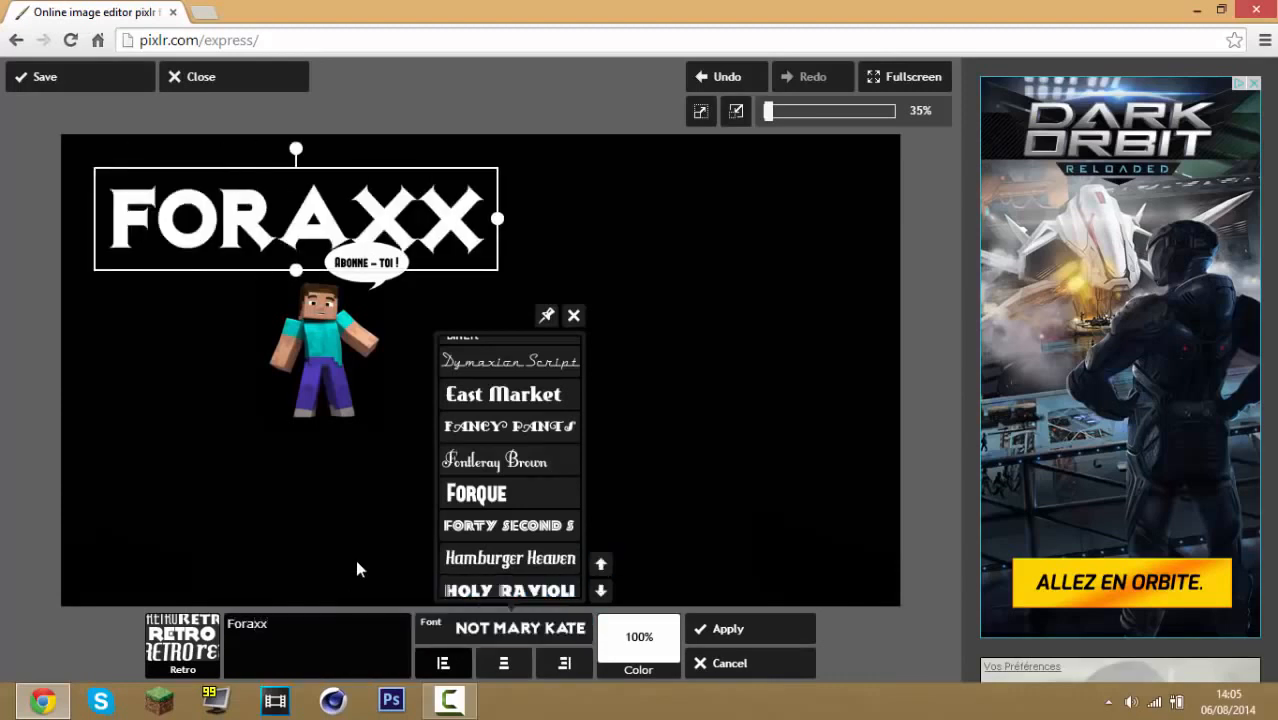
type("89")
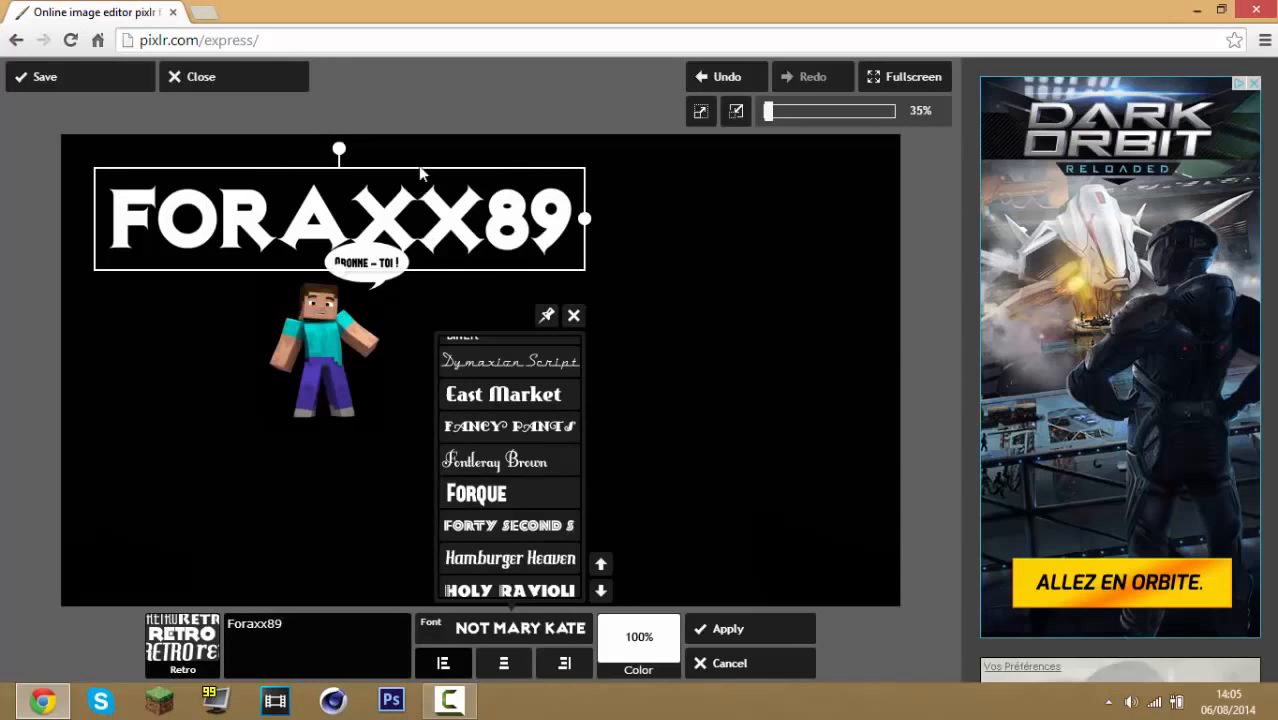
left_click(495, 492)
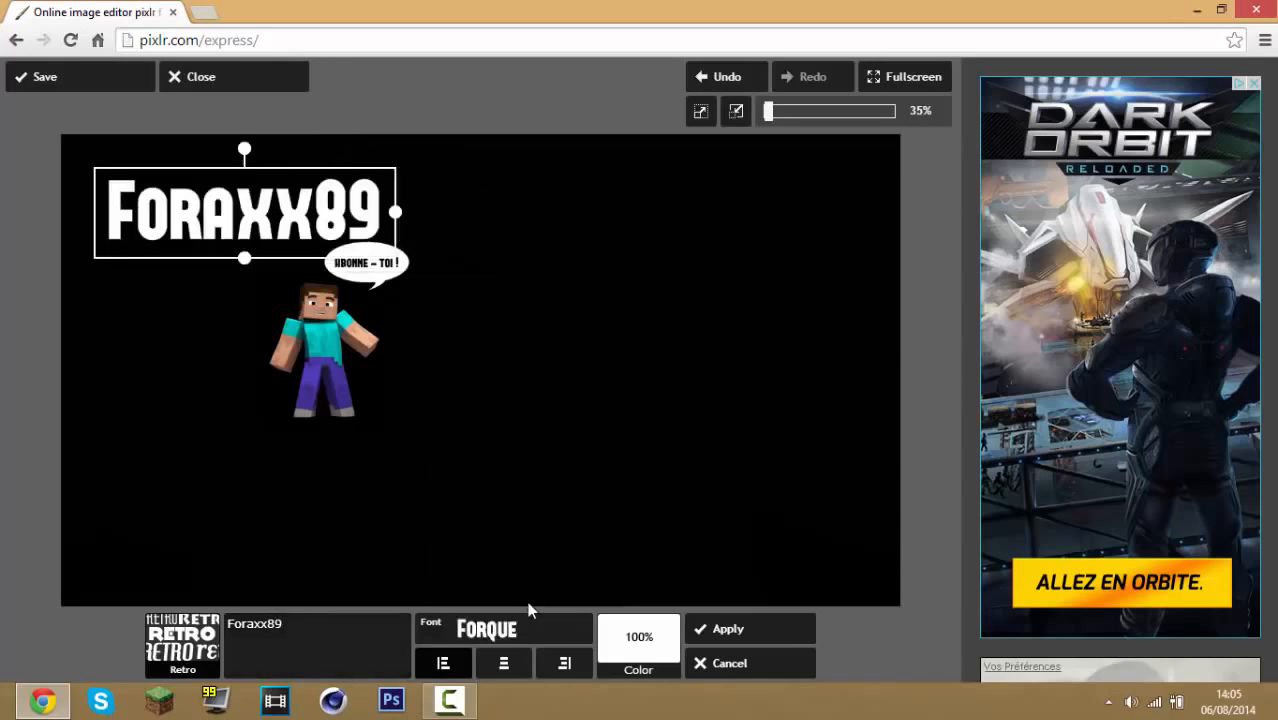
left_click(497, 664)
Move and resize the Foraxx89 text to sit beside Steve, then apply it
mouse_move(400, 213)
left_mouse_down()
mouse_move(434, 214)
mouse_move(411, 213)
left_mouse_up()
left_click_drag(371, 212, 613, 326)
left_click(606, 320)
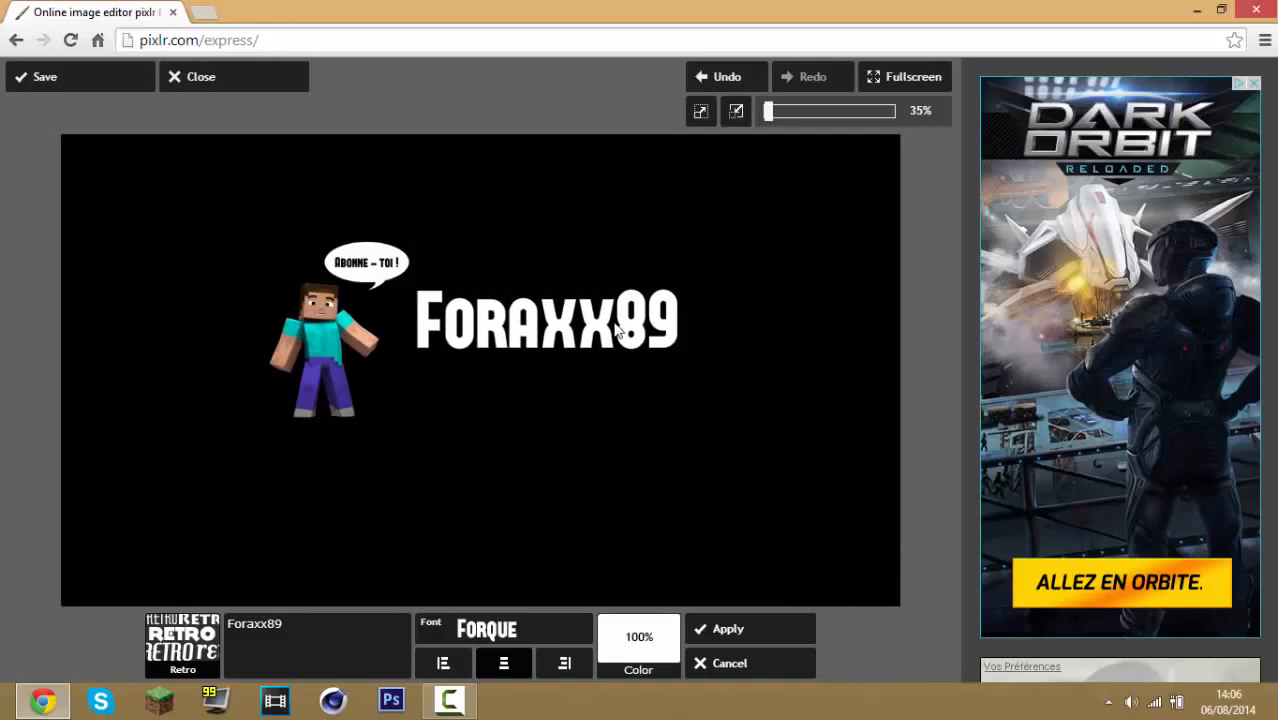
left_click(750, 630)
left_click(665, 556)
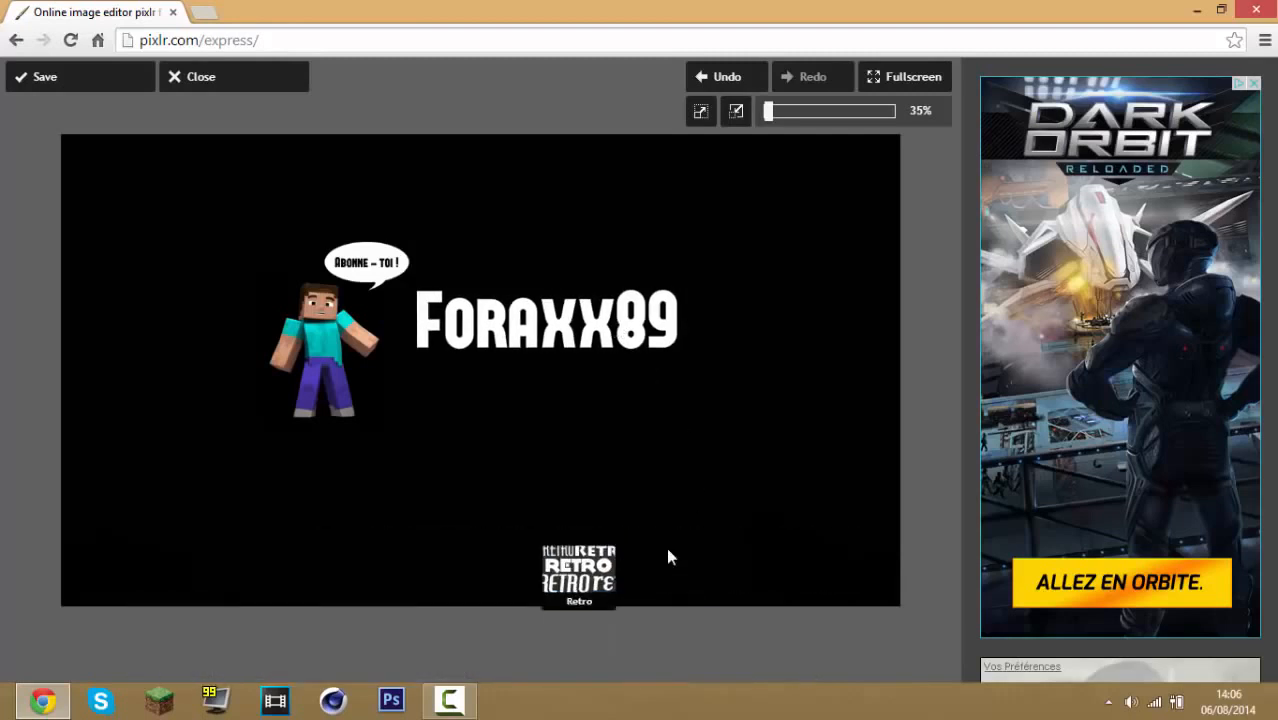
left_click(468, 623)
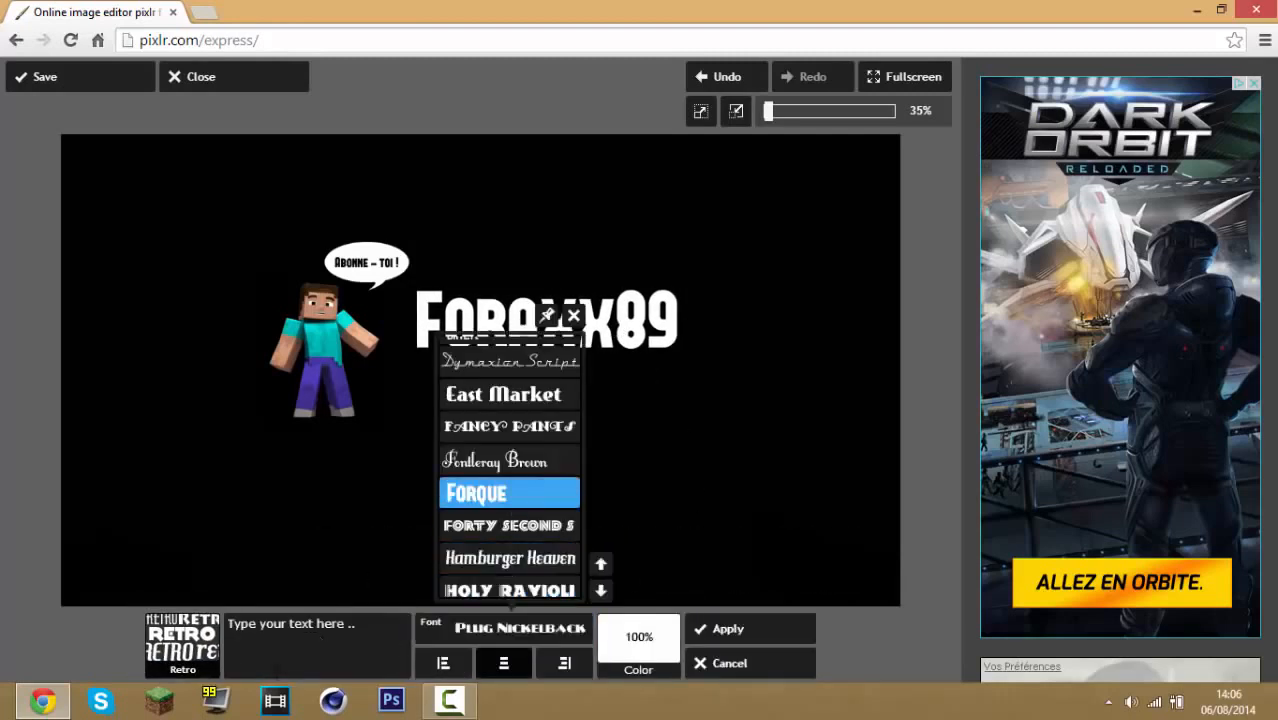
left_click(515, 494)
left_click(280, 614)
type("ww")
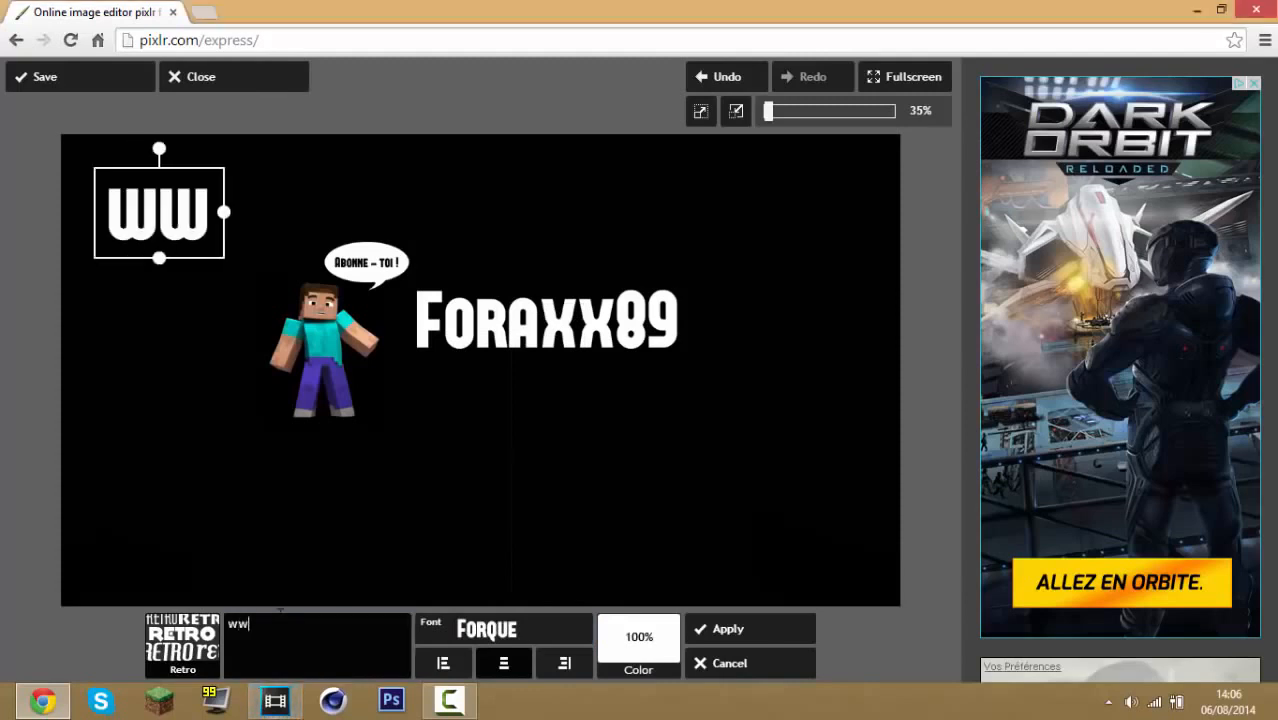
type("w.yout")
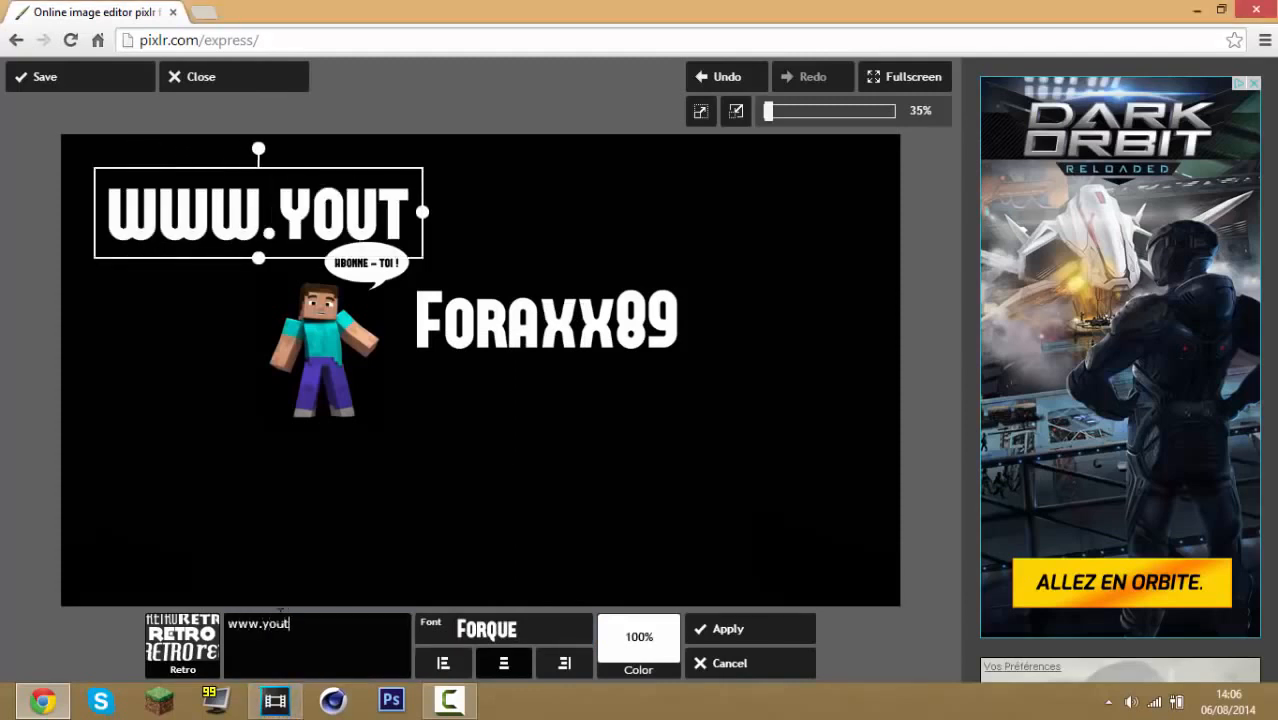
type("ube.com/")
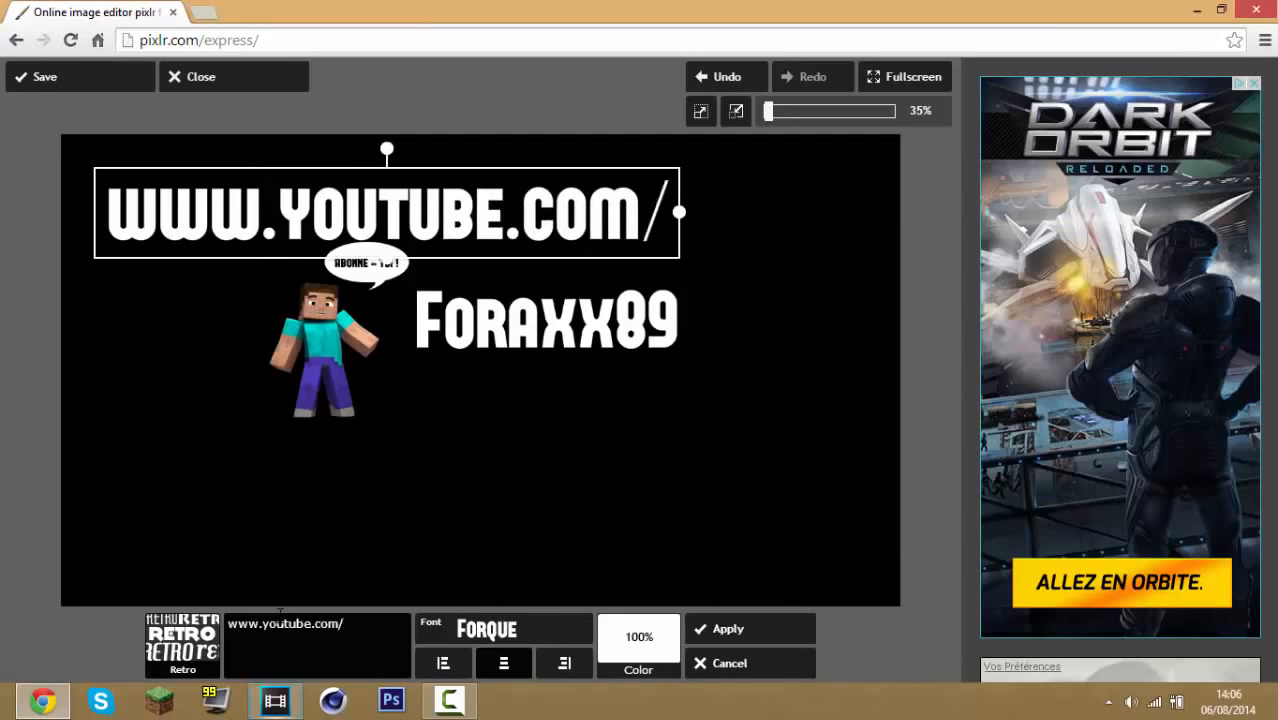
type("user/FloraxCe")
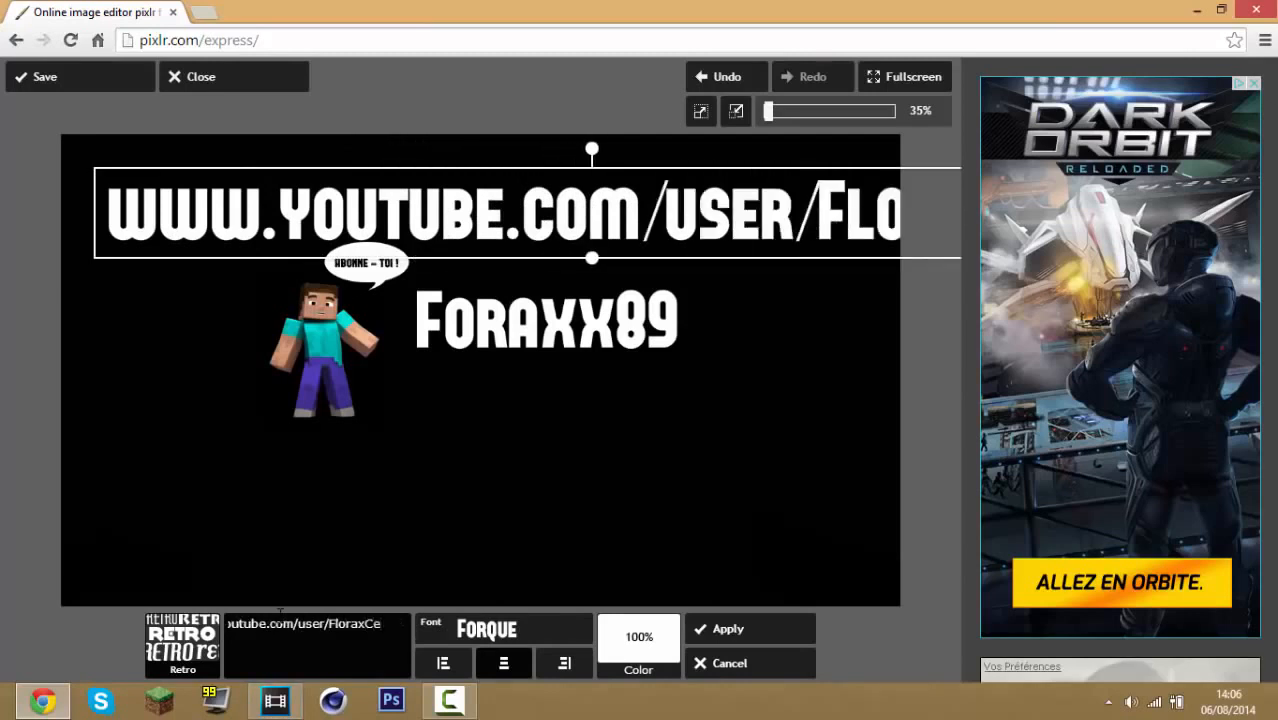
type("o")
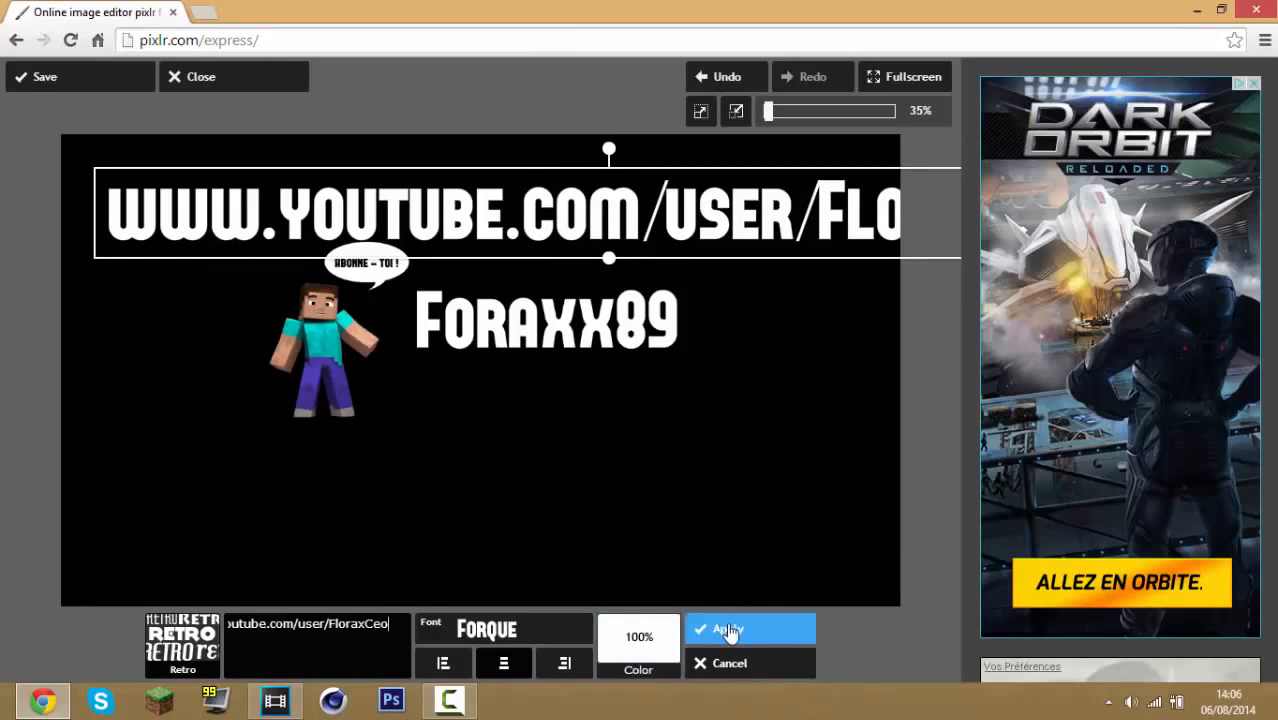
Shrink the address text, place it just under Foraxx89, and apply it
left_click_drag(888, 220, 413, 322)
left_click_drag(393, 304, 668, 377)
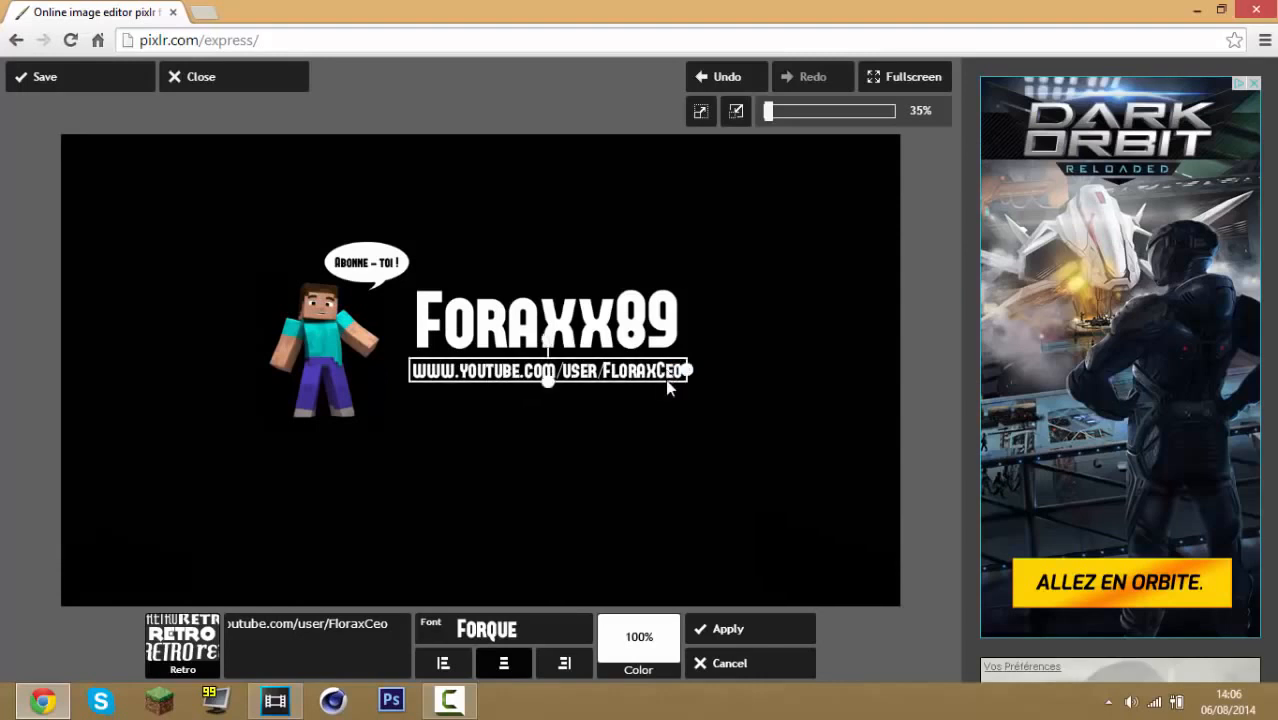
left_click(752, 632)
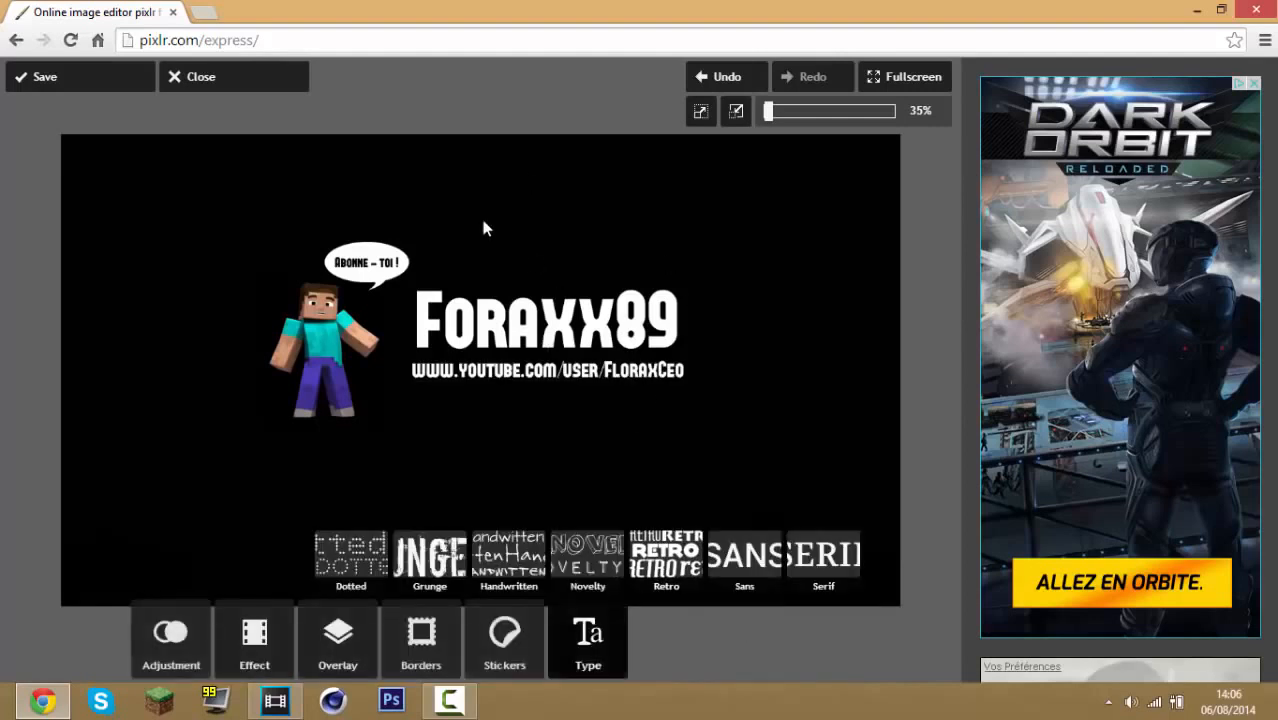
Apply the Fred effect from the Default effect set at an amount of 50
left_click(254, 640)
left_click(137, 567)
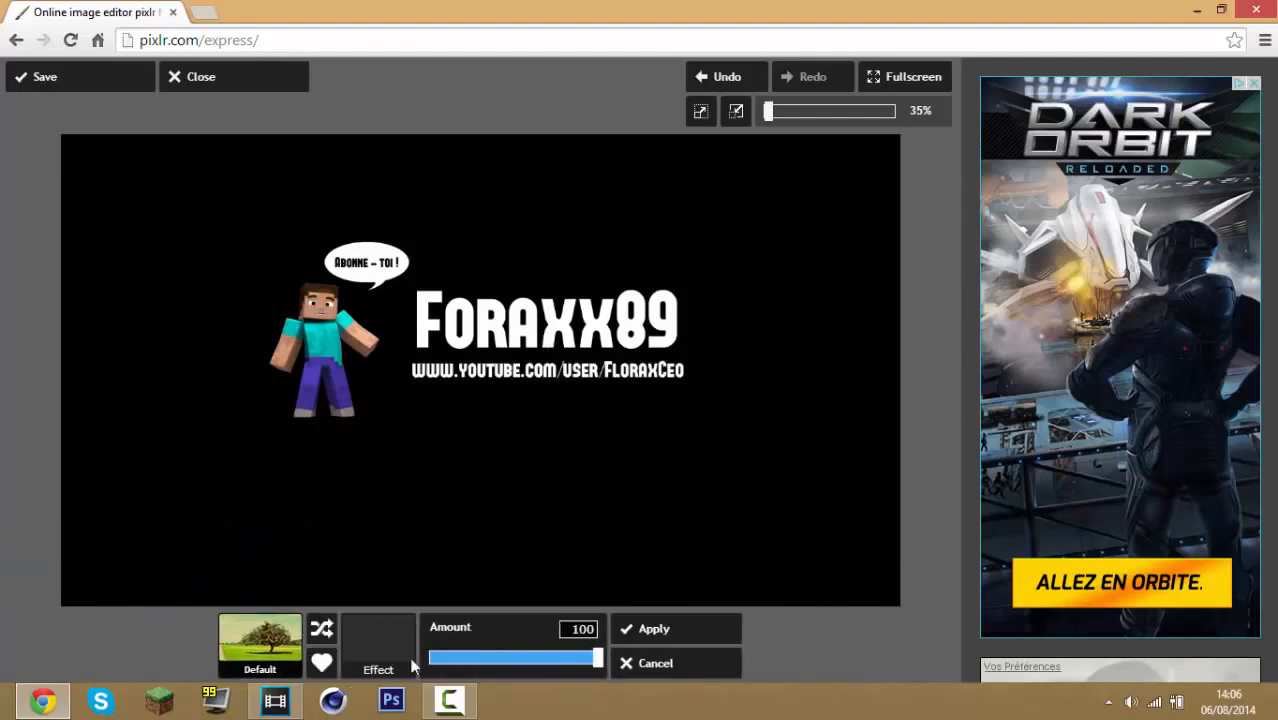
left_click(416, 560)
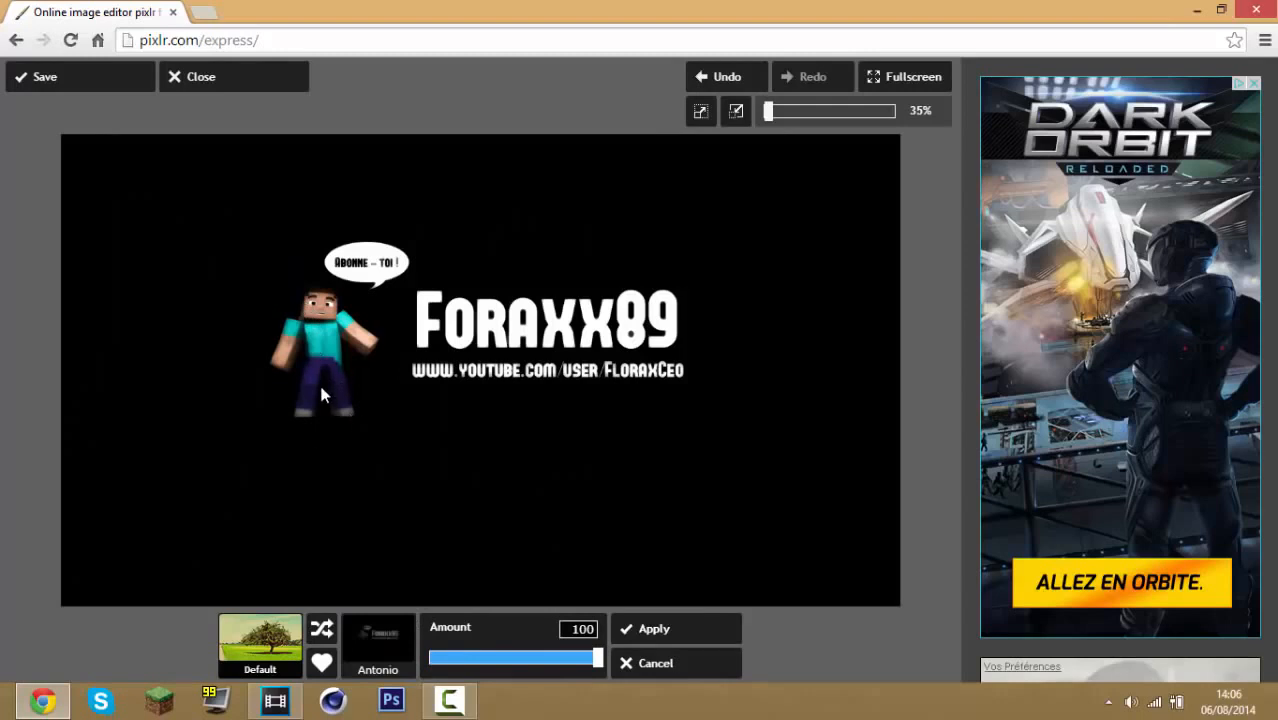
left_click(369, 618)
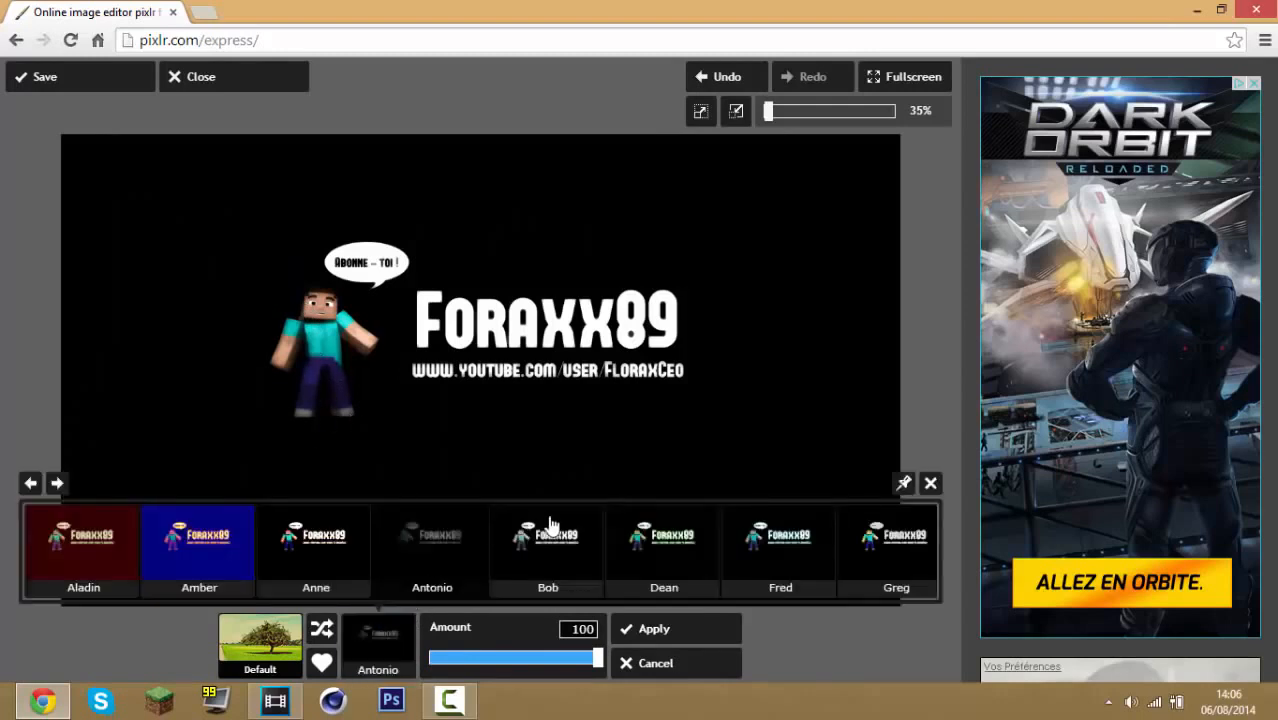
left_click(790, 567)
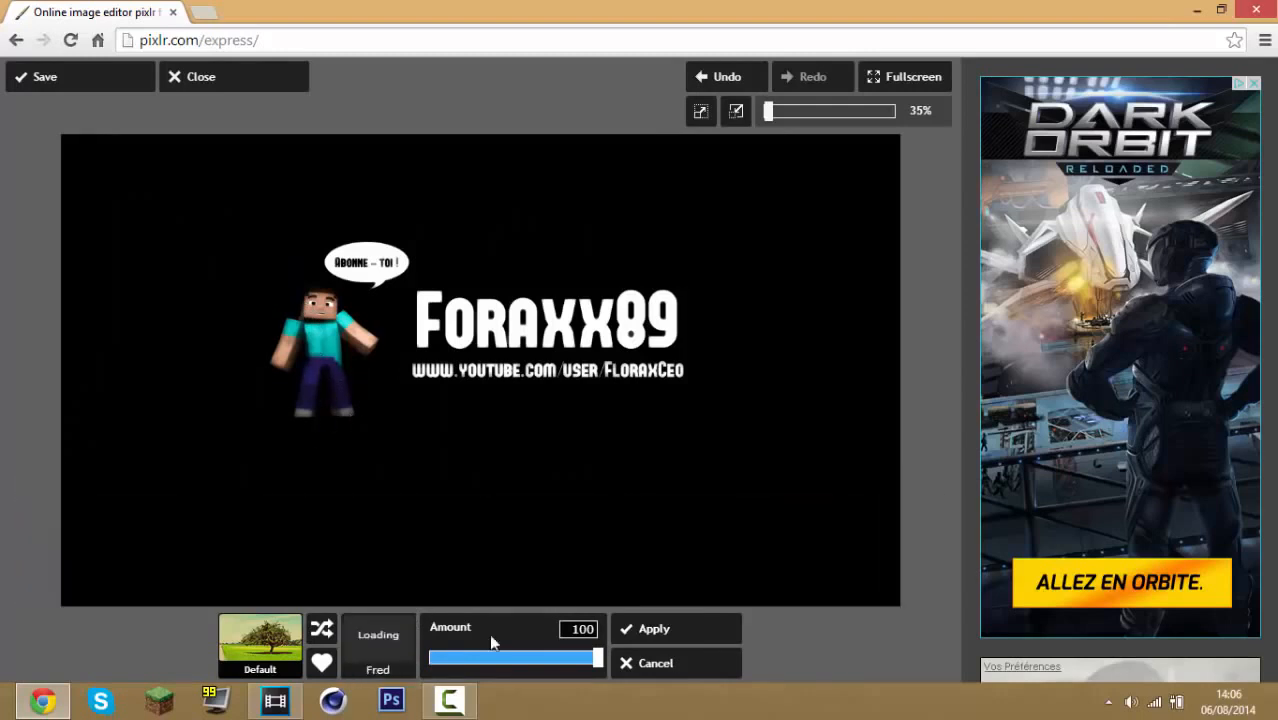
left_click(385, 650)
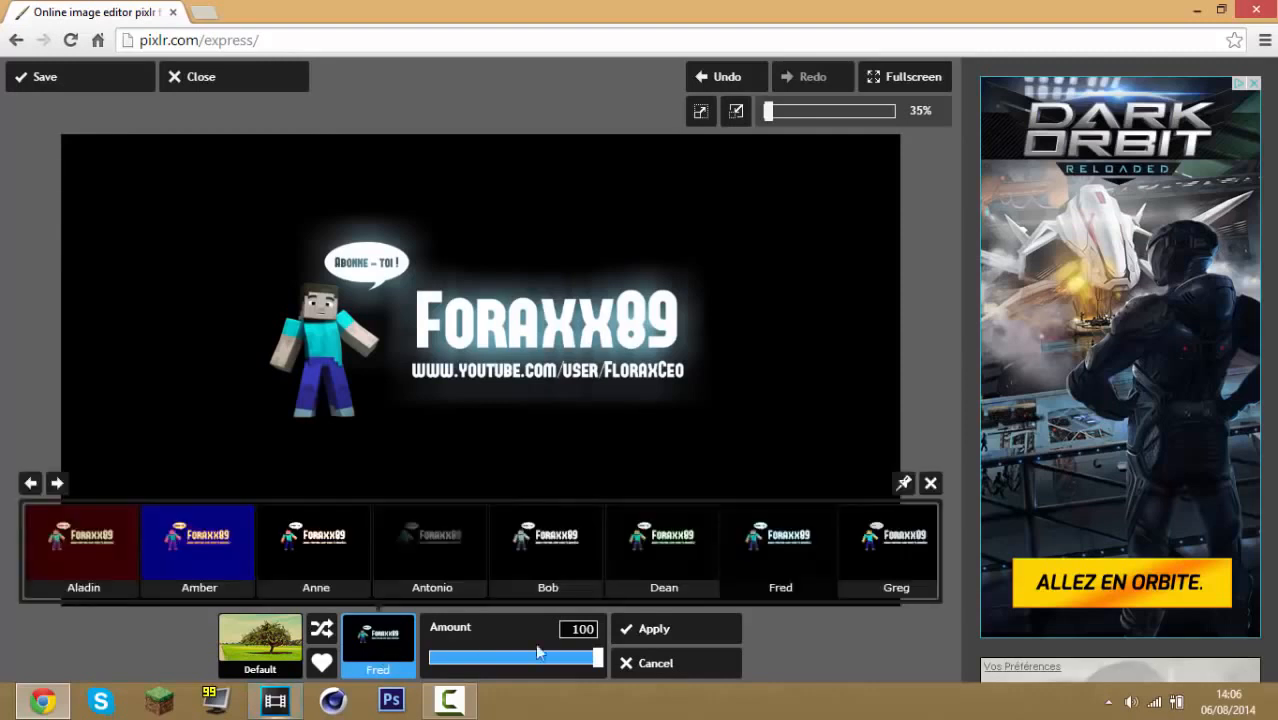
left_click_drag(596, 657, 517, 669)
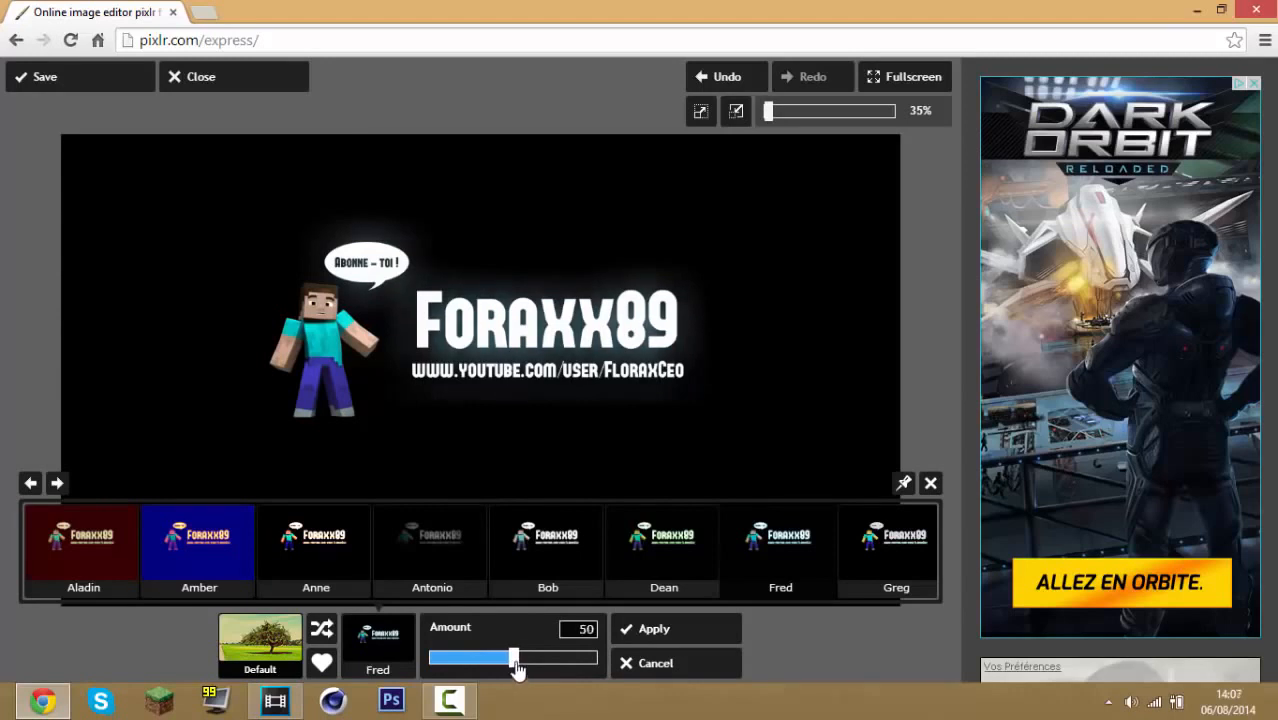
left_click(724, 630)
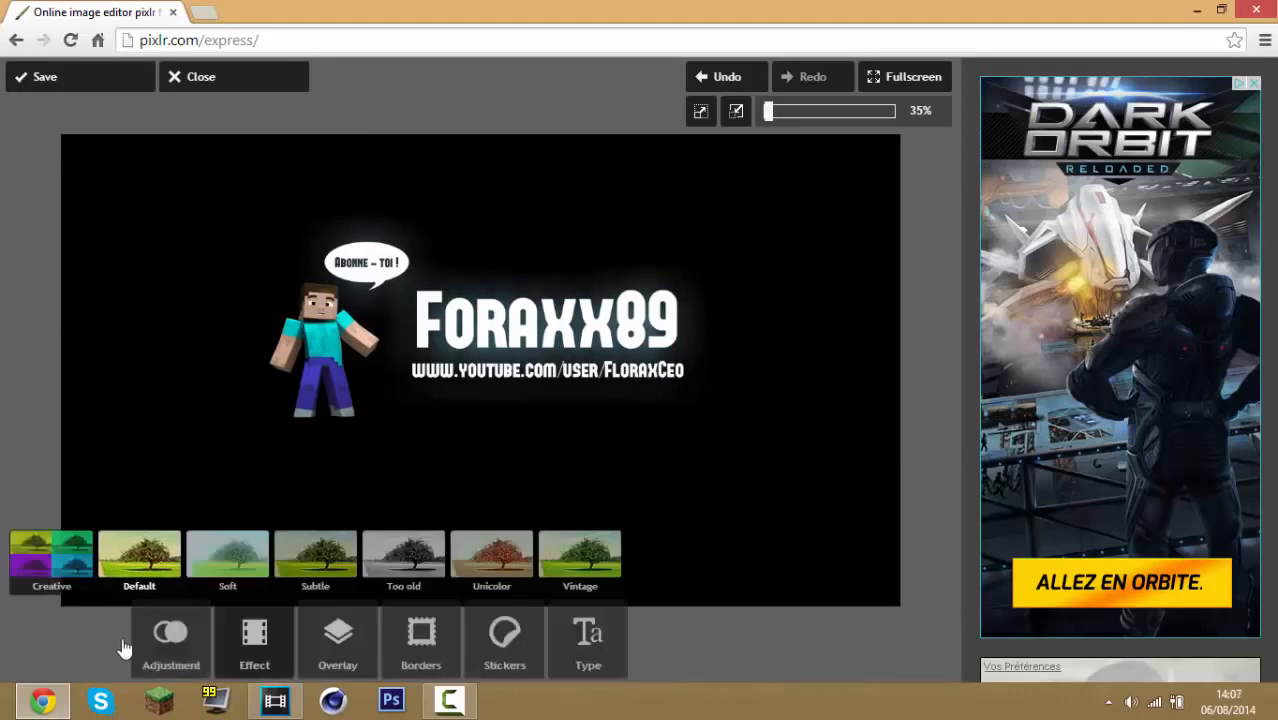
Apply the Antonio effect from the Default set at an amount of 23
left_click(160, 575)
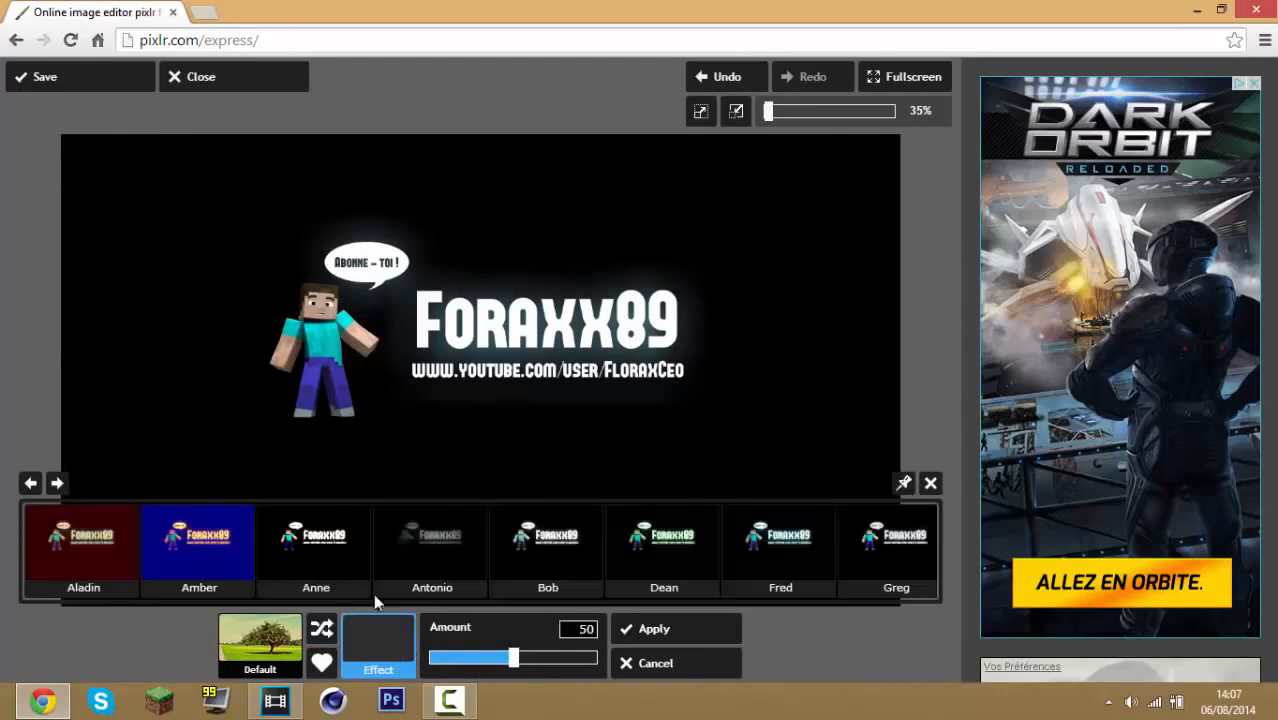
left_click(419, 556)
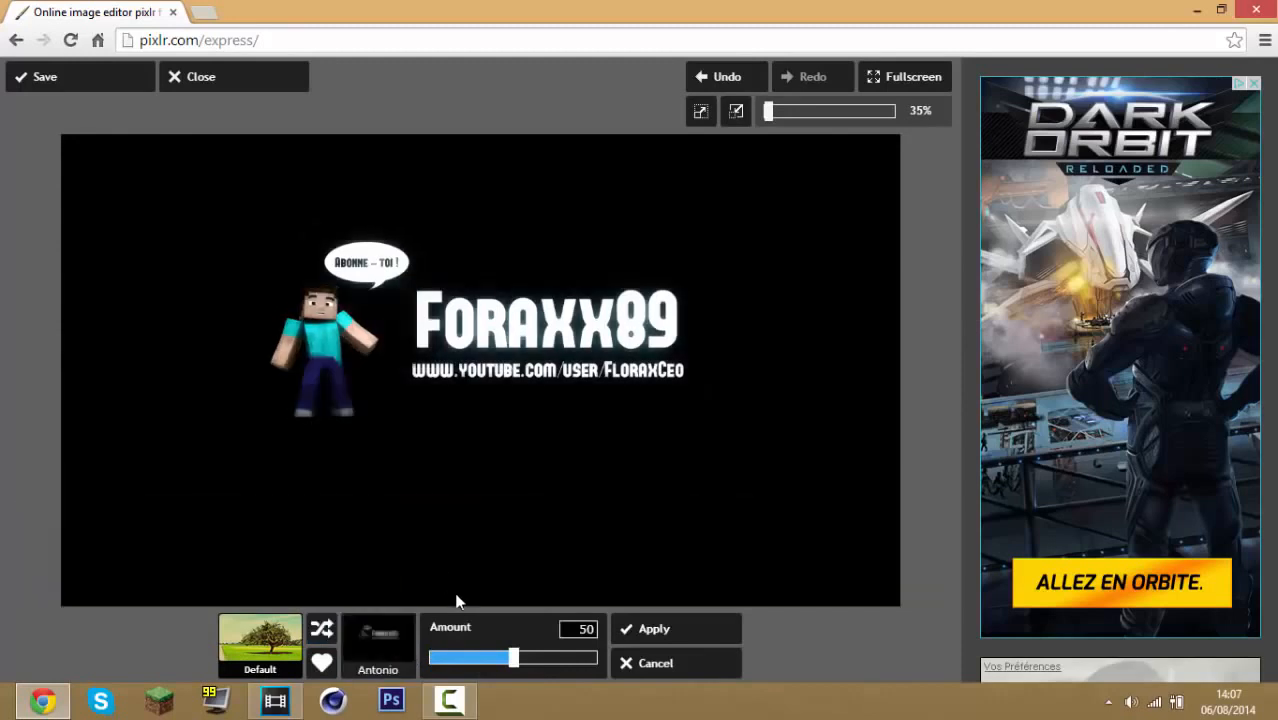
left_click_drag(513, 667, 474, 668)
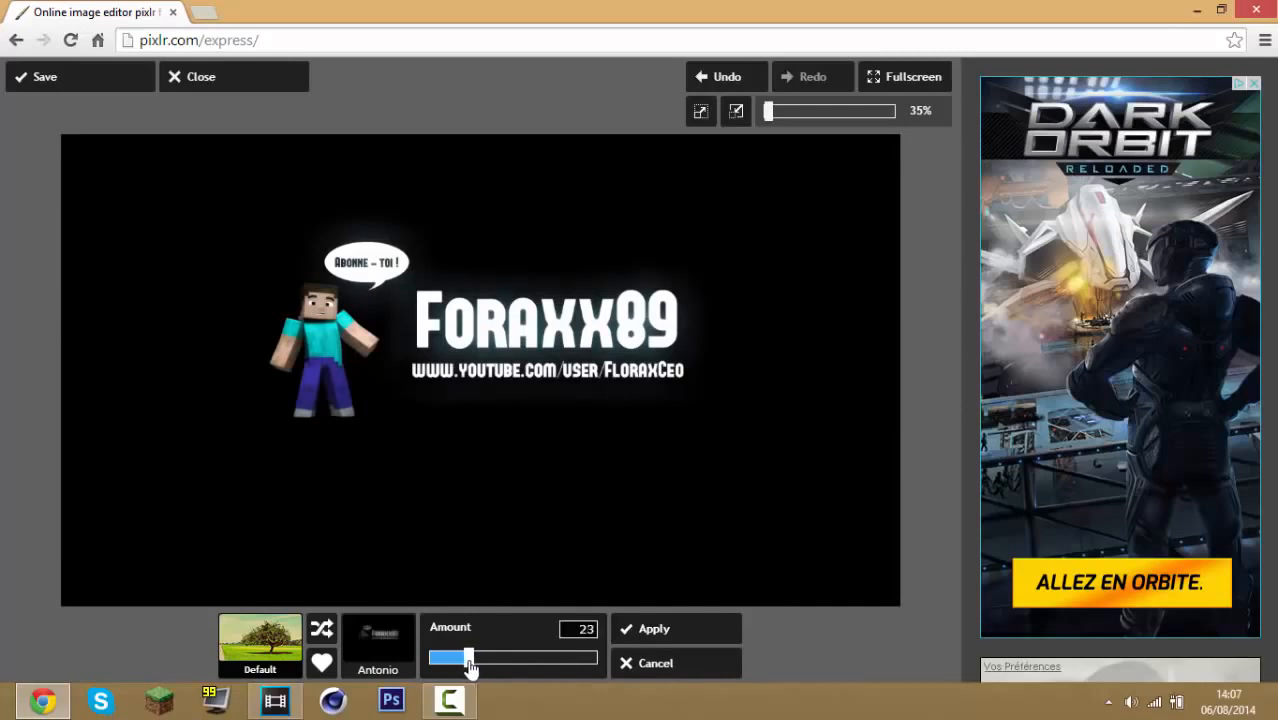
left_click(720, 636)
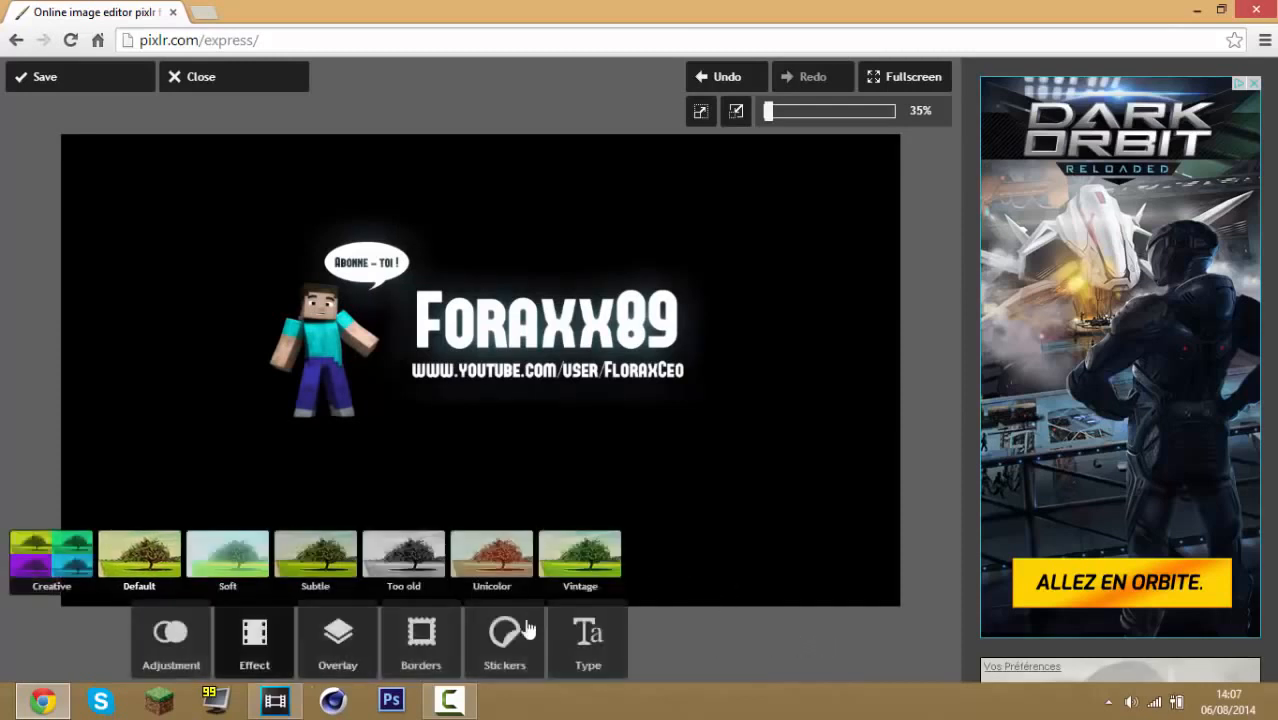
Apply the Ingrid effect from the Subtle effect set at full amount
left_click(303, 558)
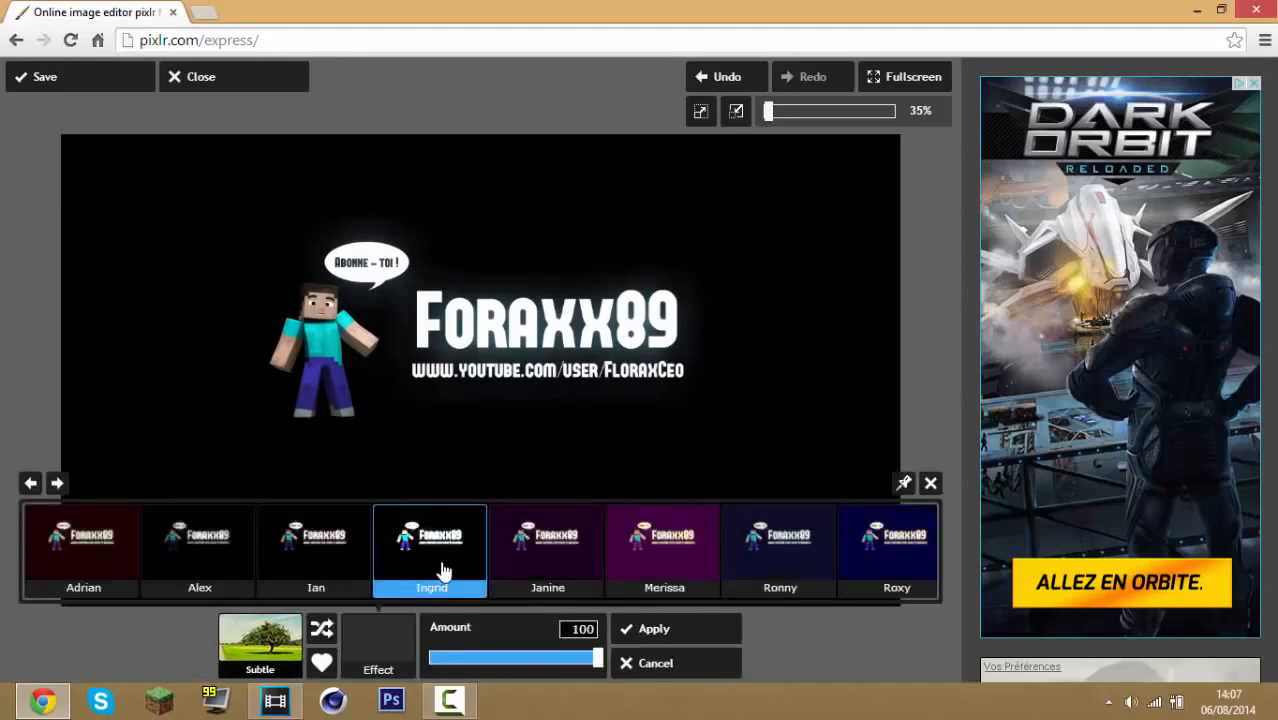
left_click(443, 570)
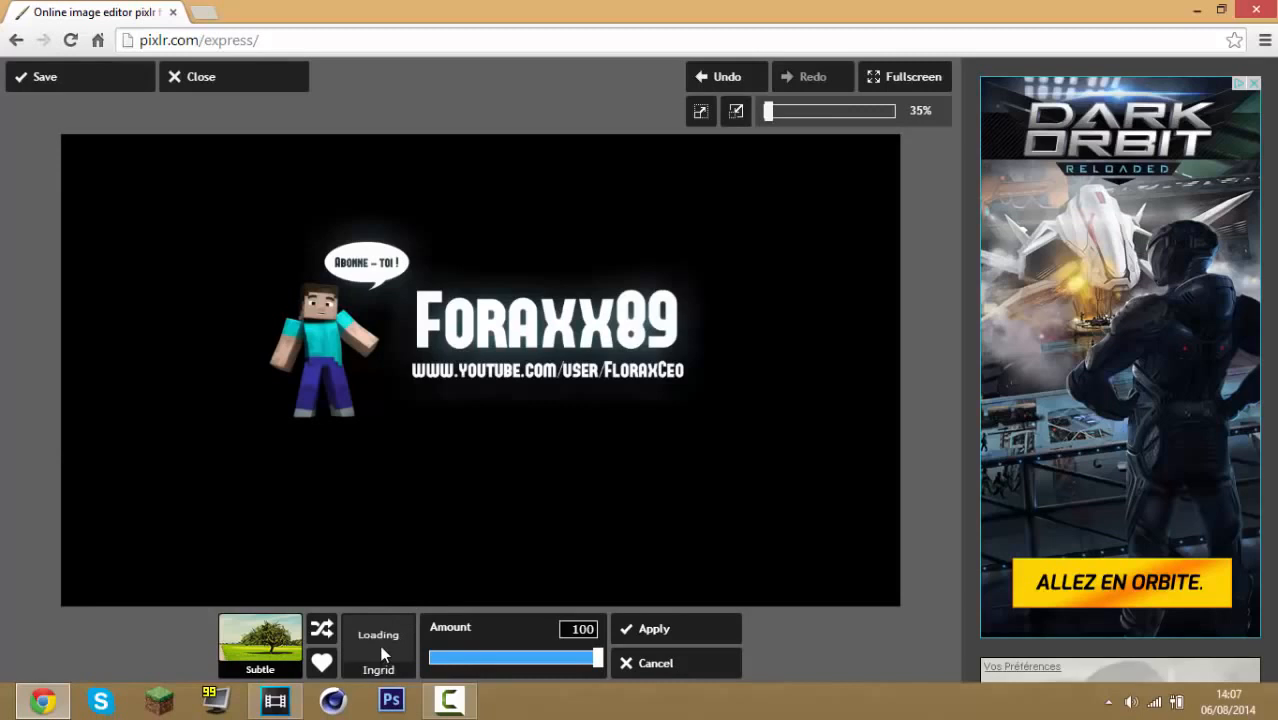
left_click(648, 630)
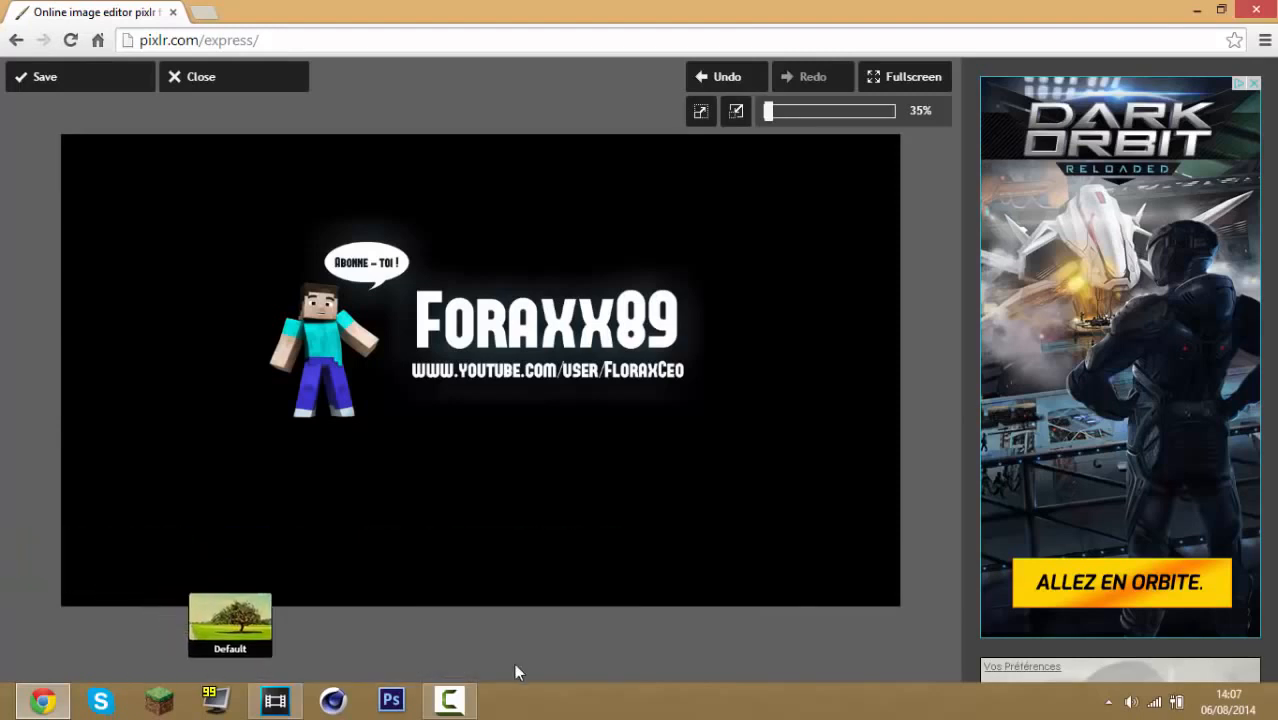
Apply the Fred effect from the Default set again at an amount of 25
mouse_move(594, 660)
mouse_move(437, 600)
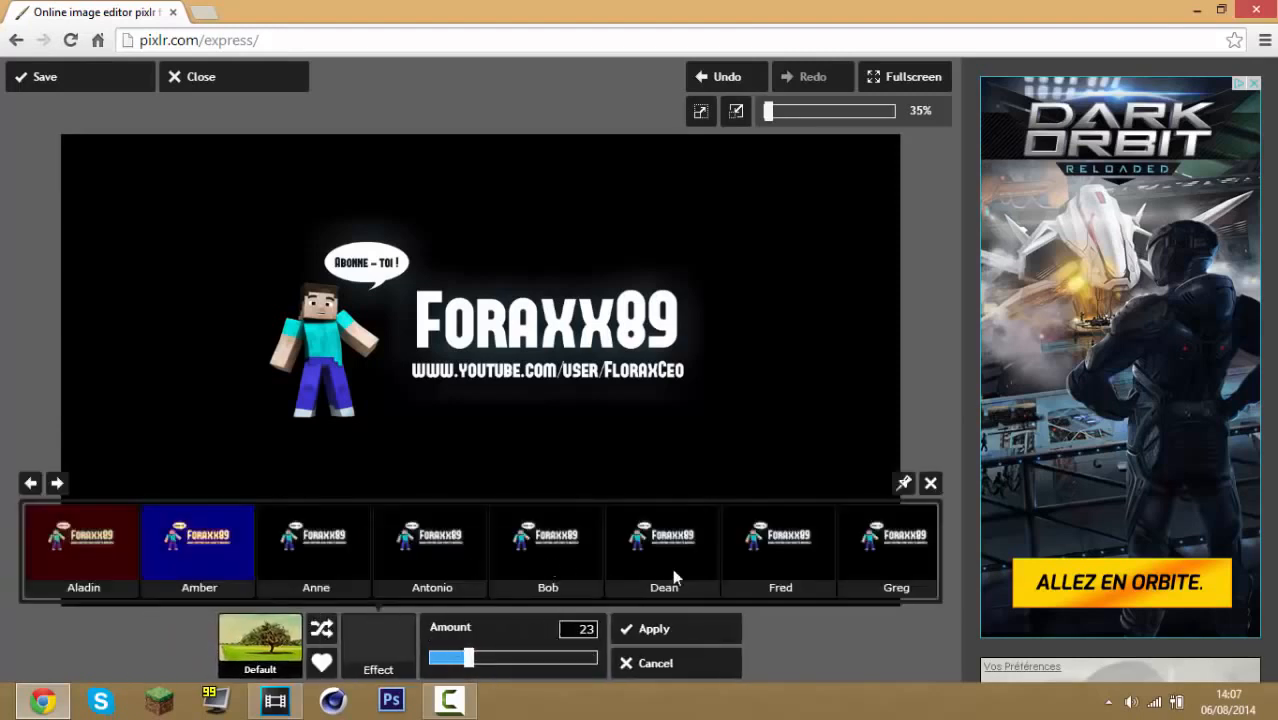
left_click(790, 578)
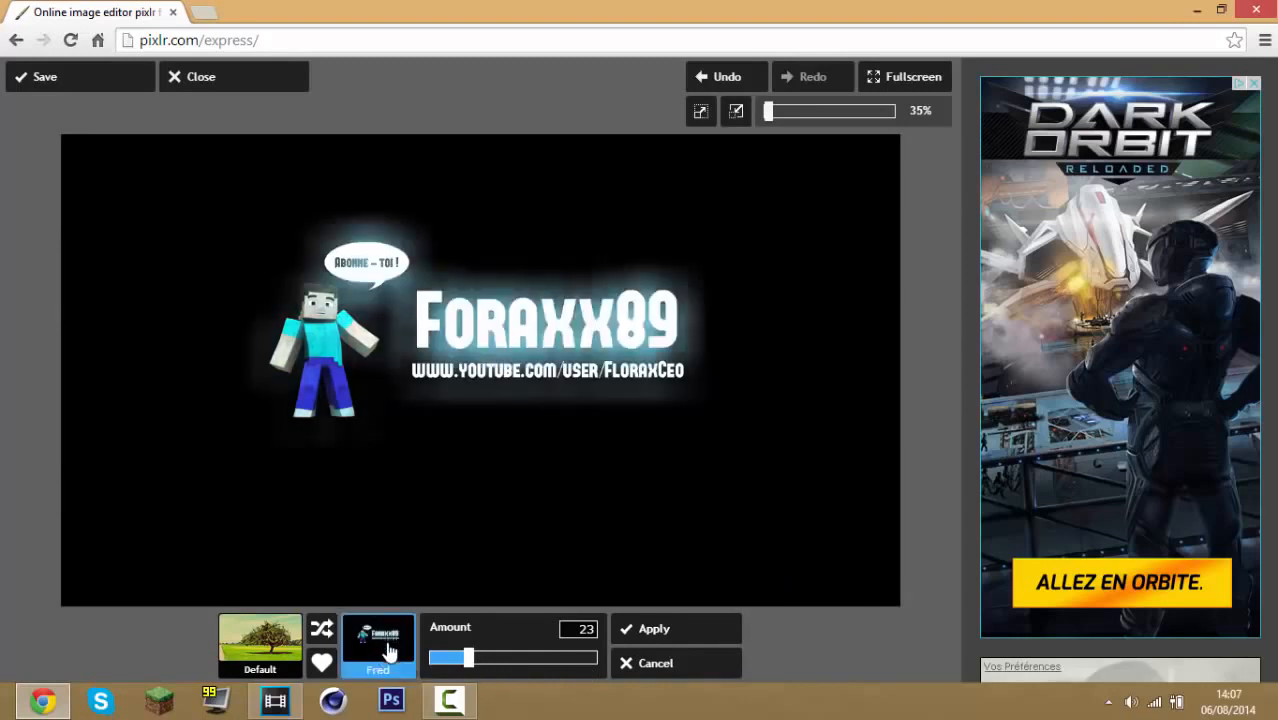
mouse_move(463, 666)
left_mouse_down()
mouse_move(450, 666)
mouse_move(472, 672)
left_mouse_up()
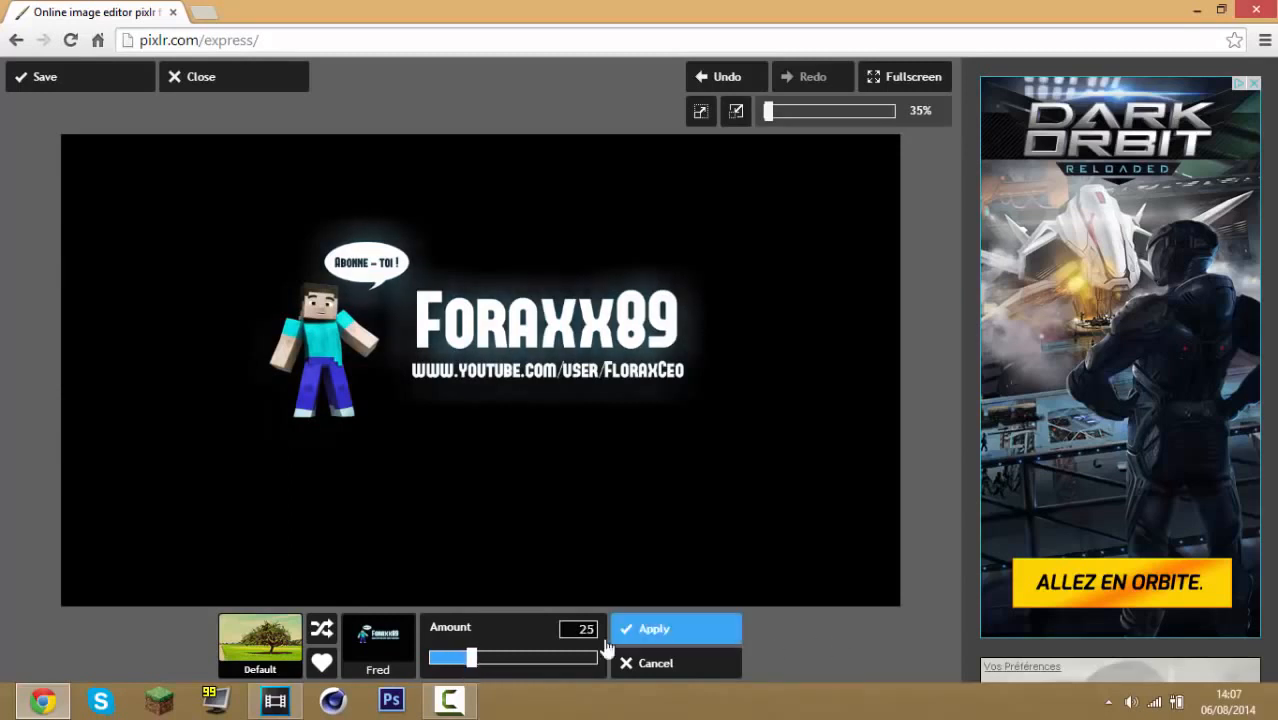
left_click(675, 627)
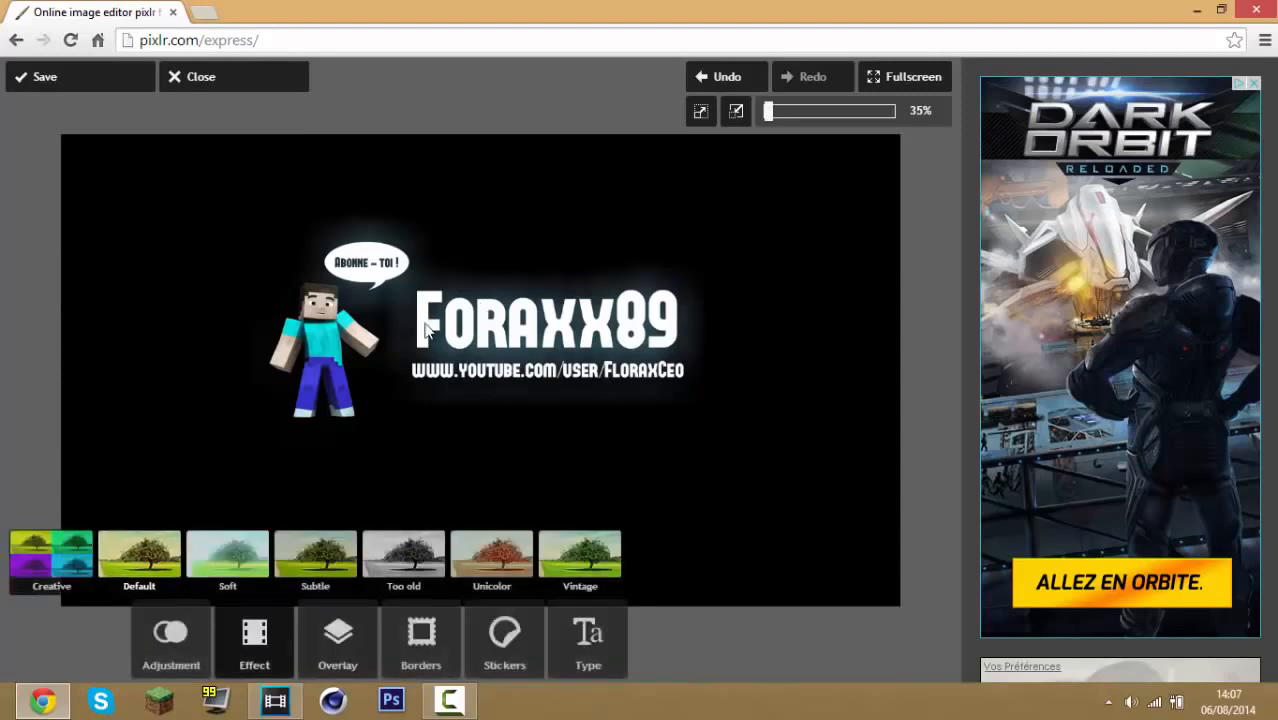
Apply the Anne effect from the Default effect set at an amount of 30
left_click(145, 548)
mouse_move(365, 619)
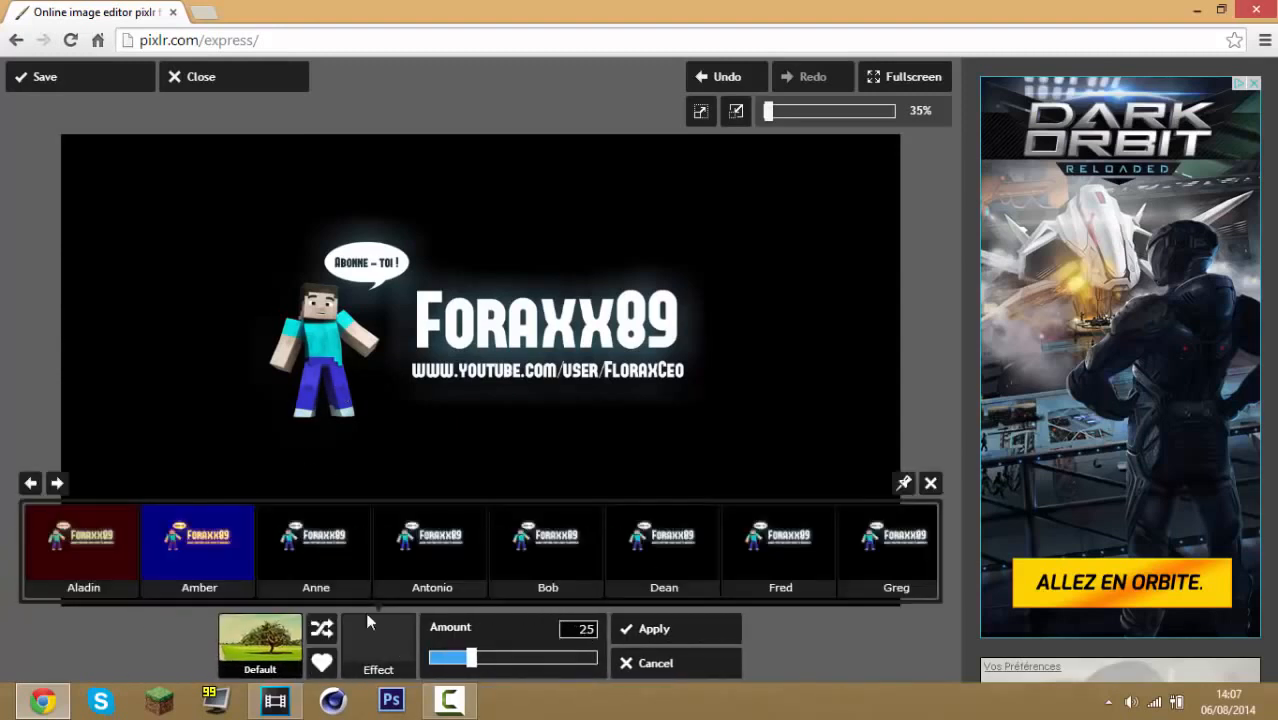
left_click(345, 575)
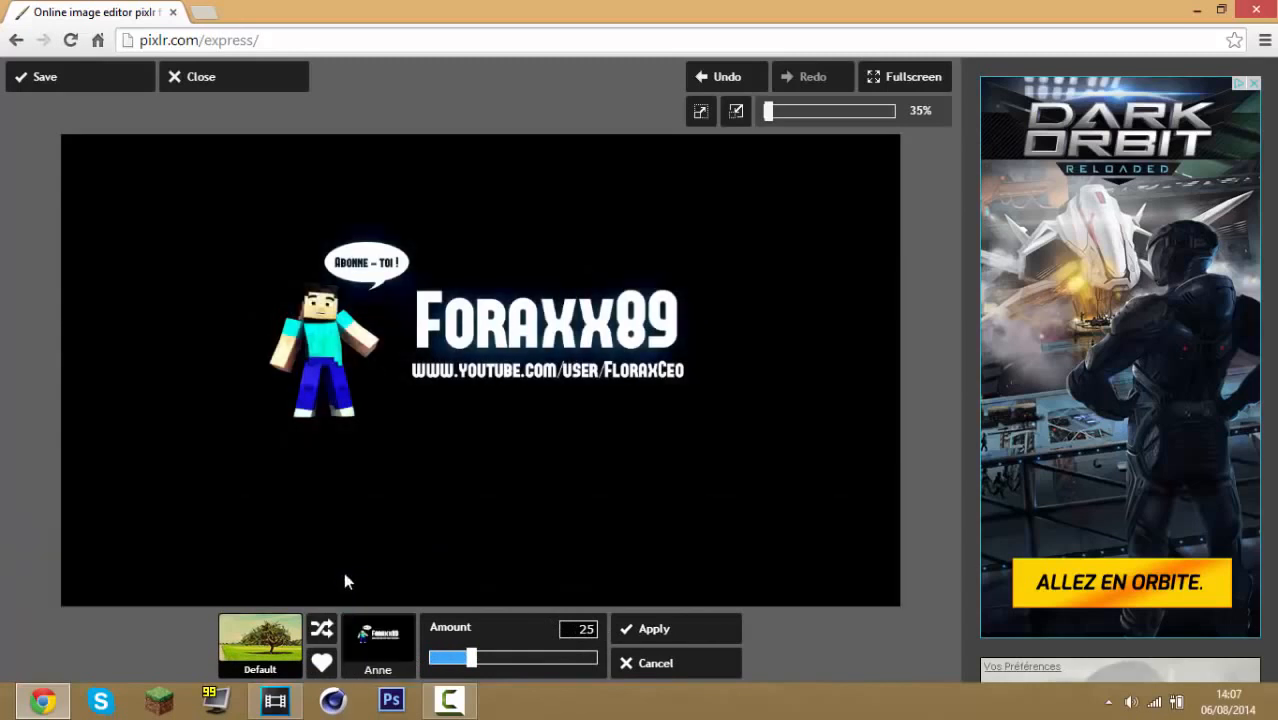
left_click_drag(469, 659, 550, 668)
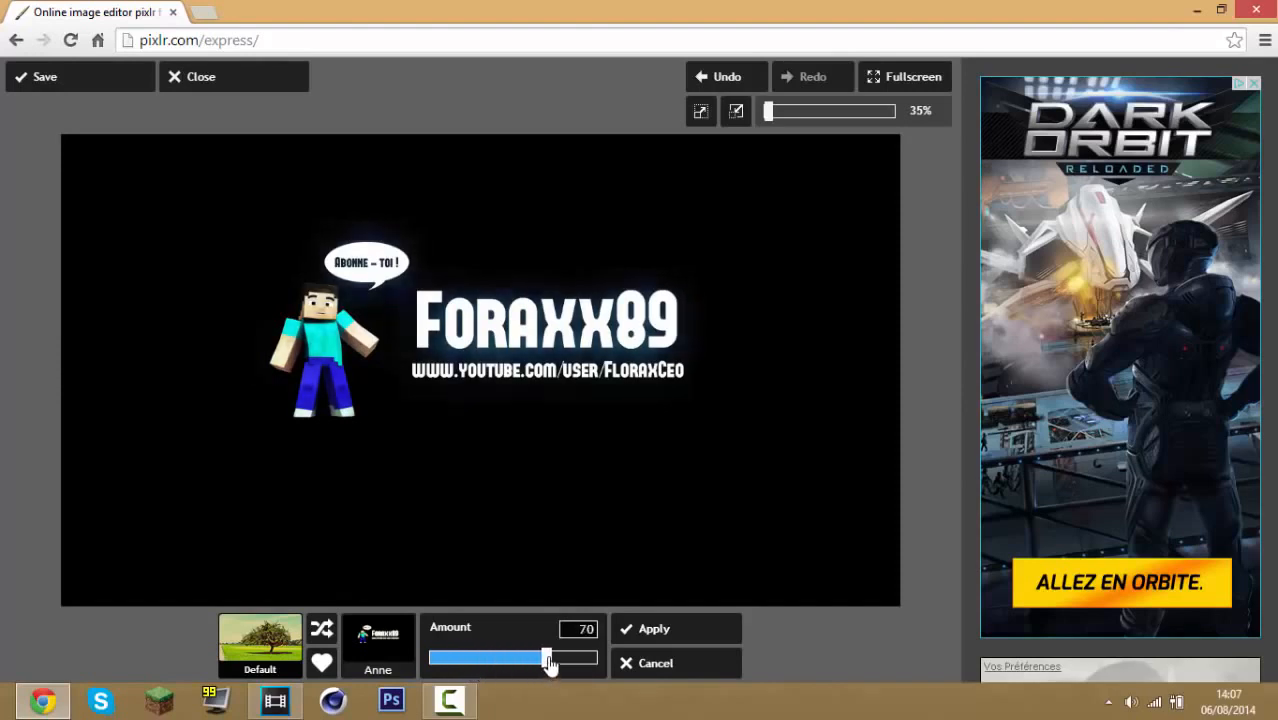
left_click_drag(549, 666, 540, 666)
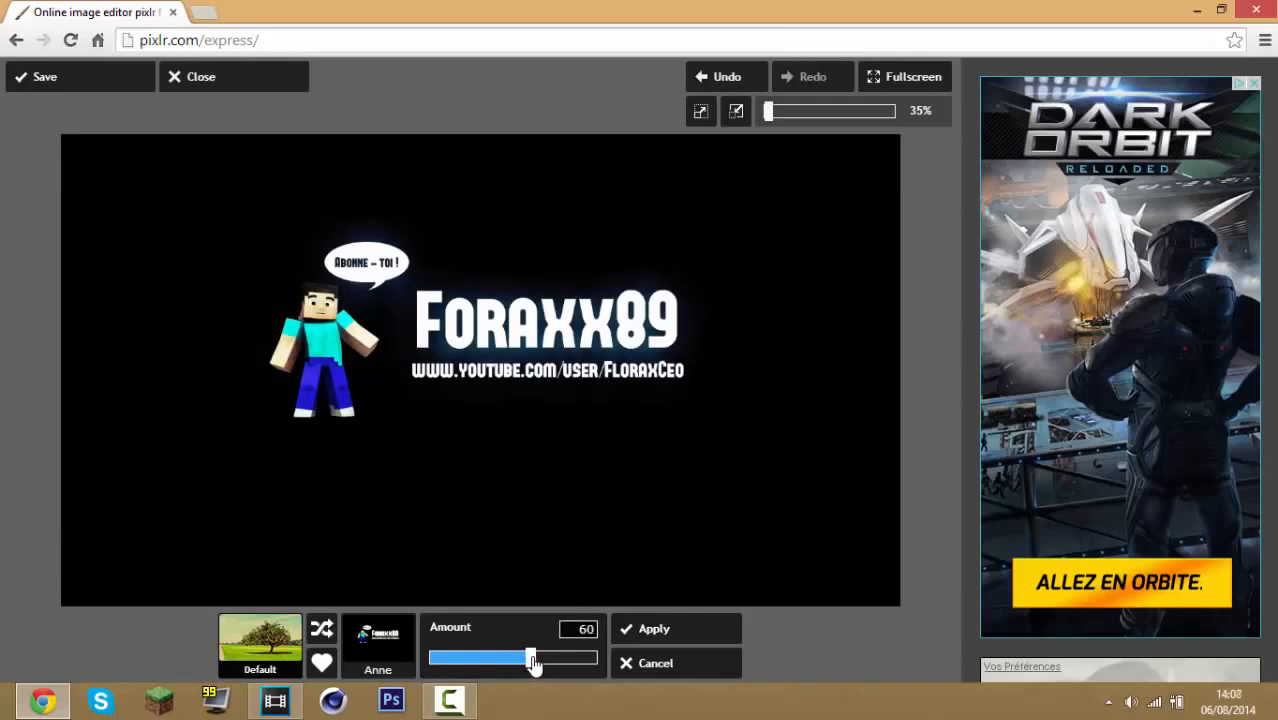
left_click_drag(537, 667, 541, 668)
left_click_drag(544, 668, 551, 669)
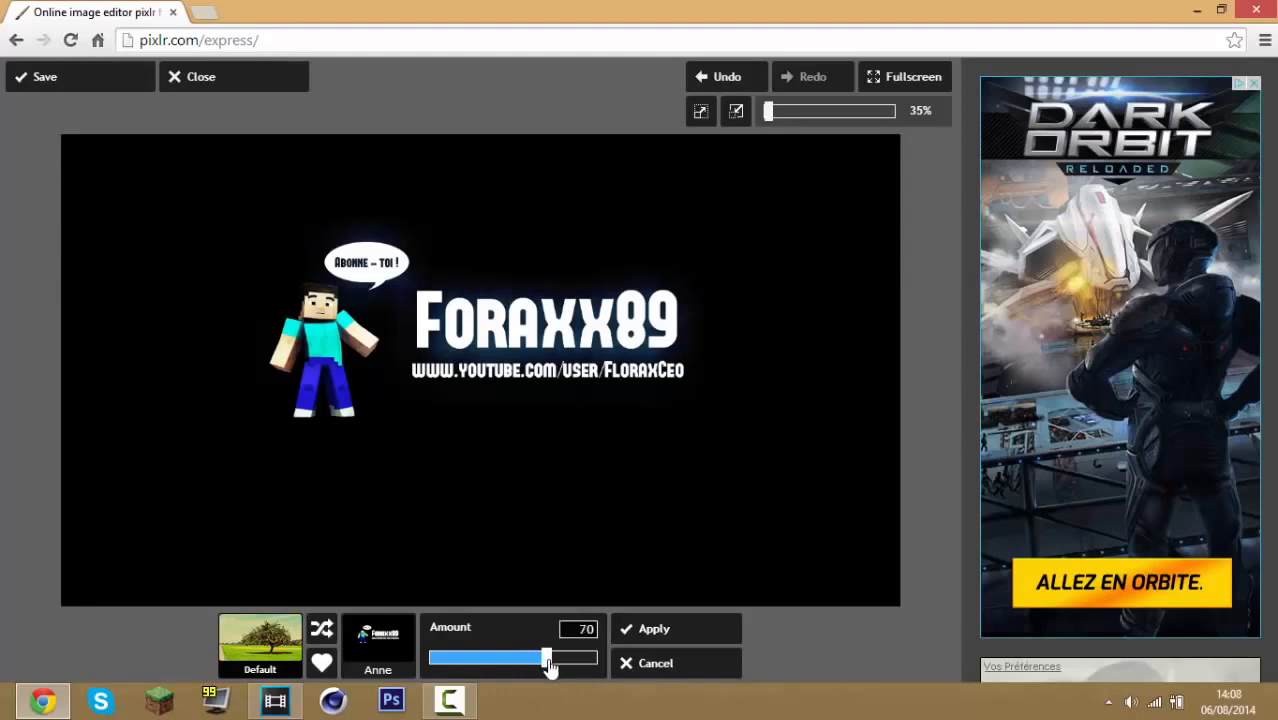
left_click_drag(543, 667, 482, 666)
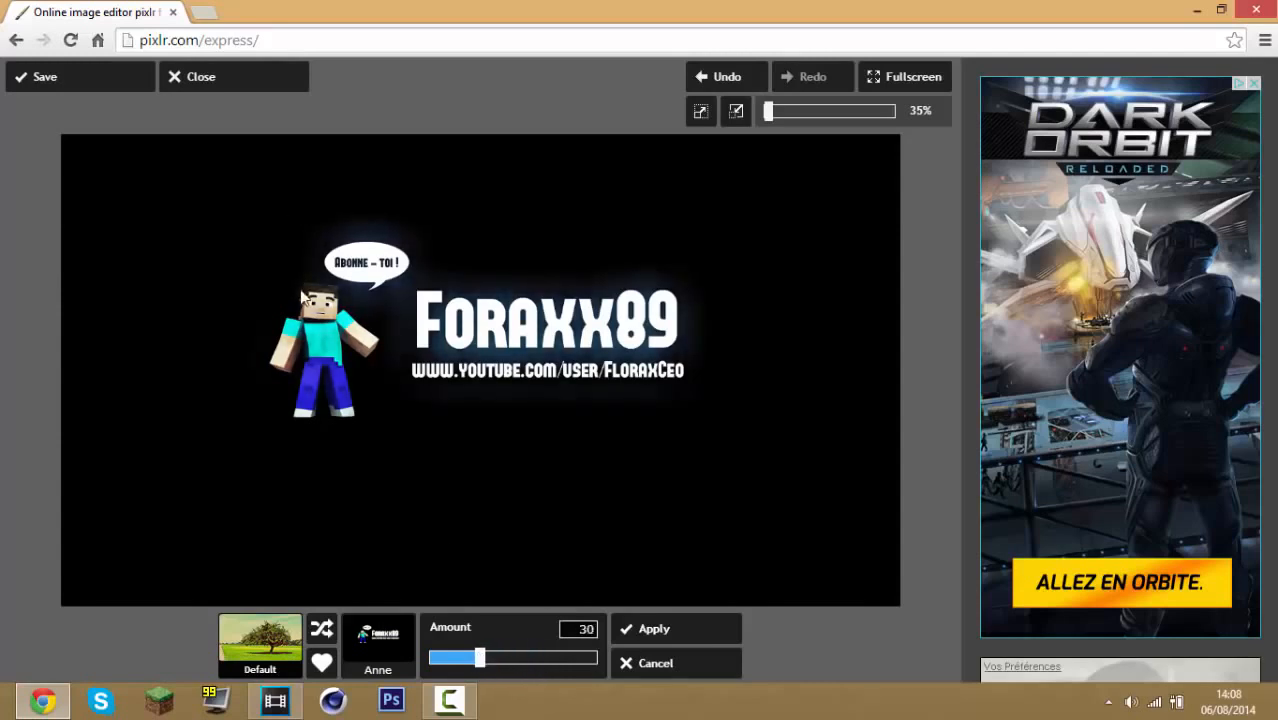
left_click(668, 628)
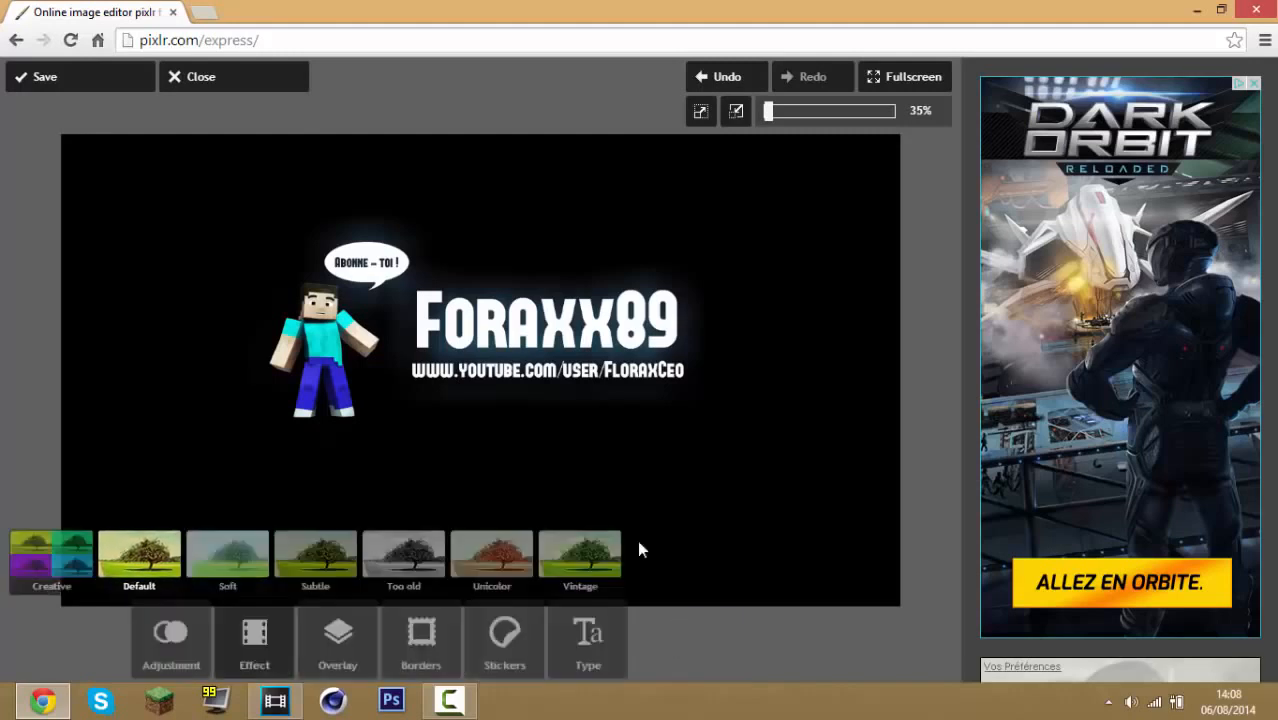
Save the banner at quality 100 as fqyhbjcf.jpg on the desktop
left_click(488, 430)
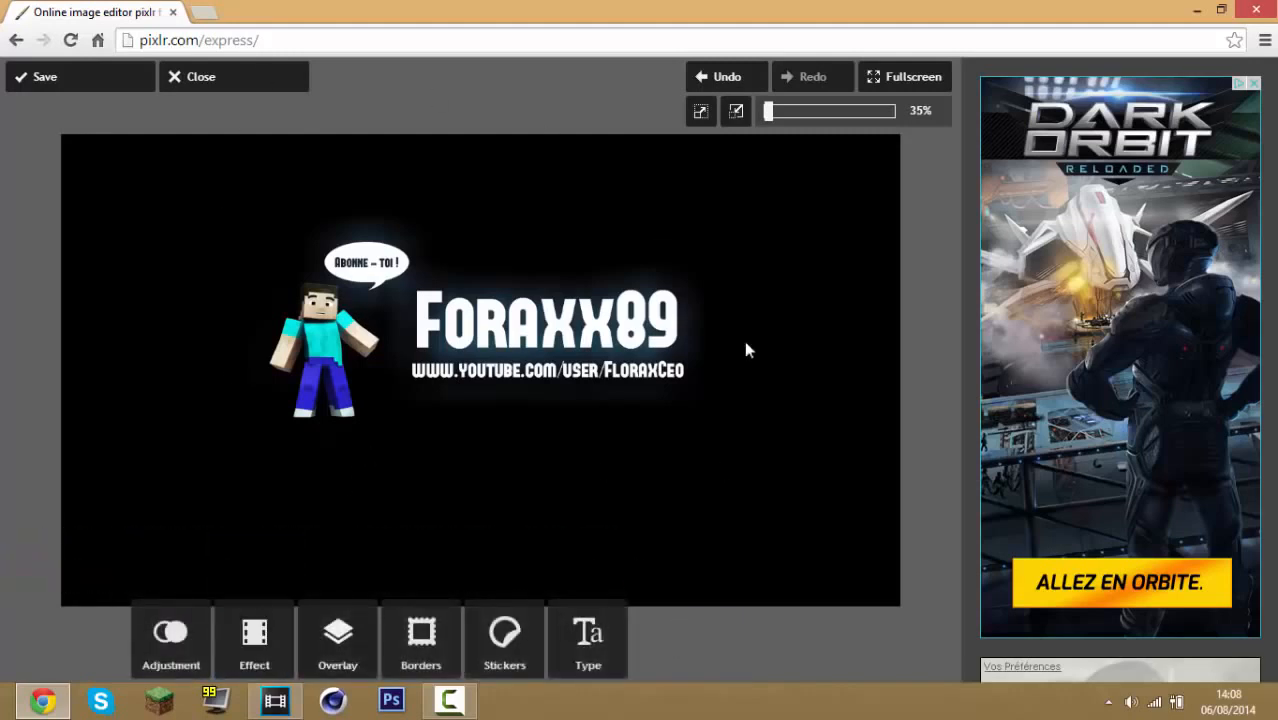
left_click(100, 79)
left_click_drag(577, 345, 623, 346)
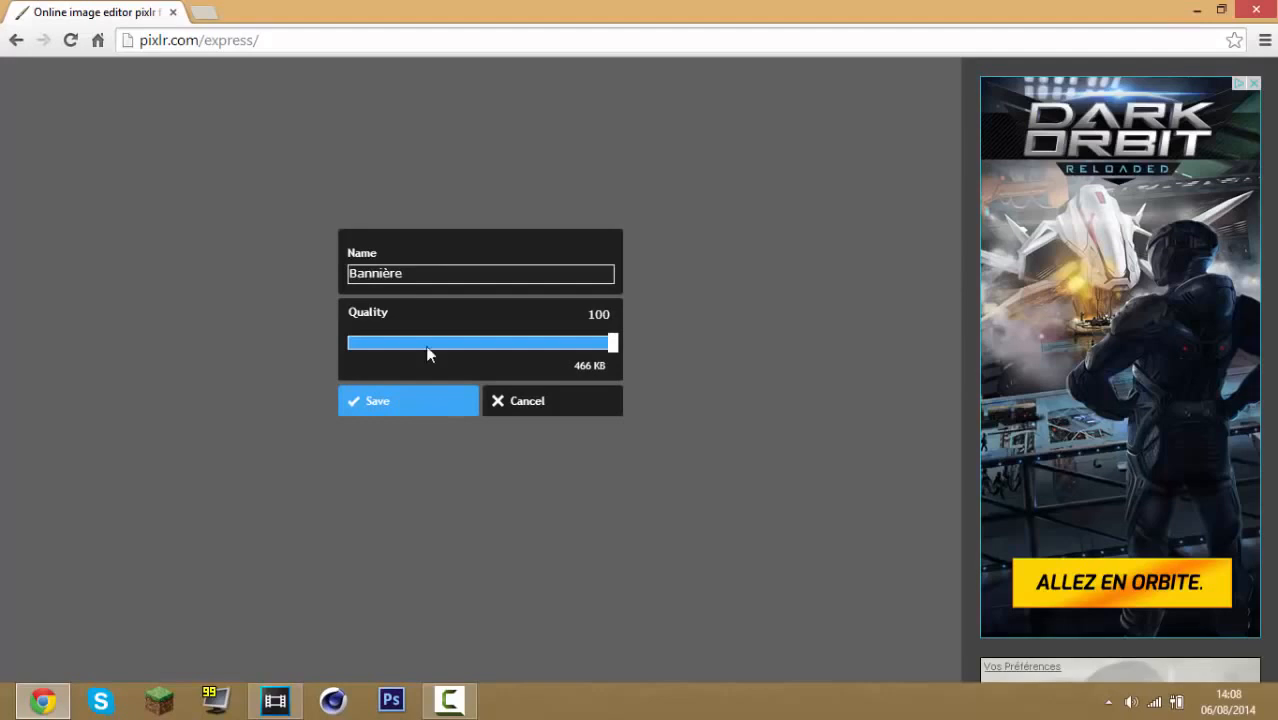
left_click(420, 402)
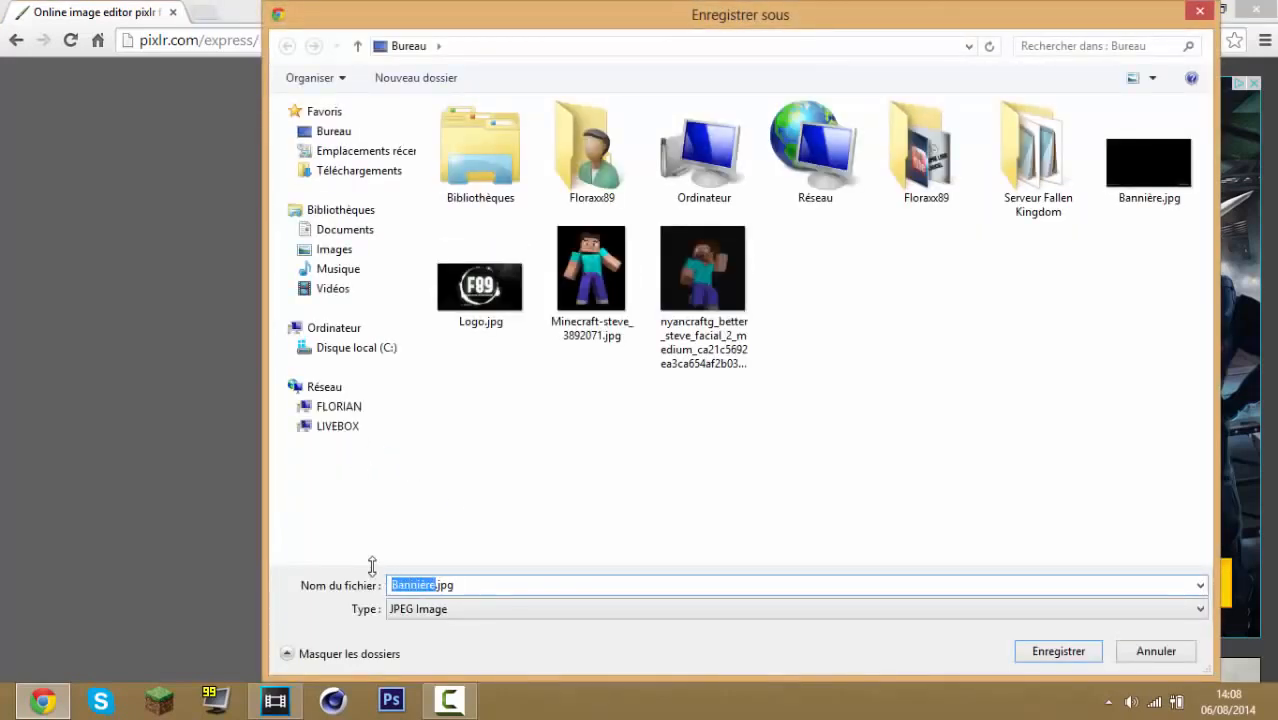
type("fqyhbjcf")
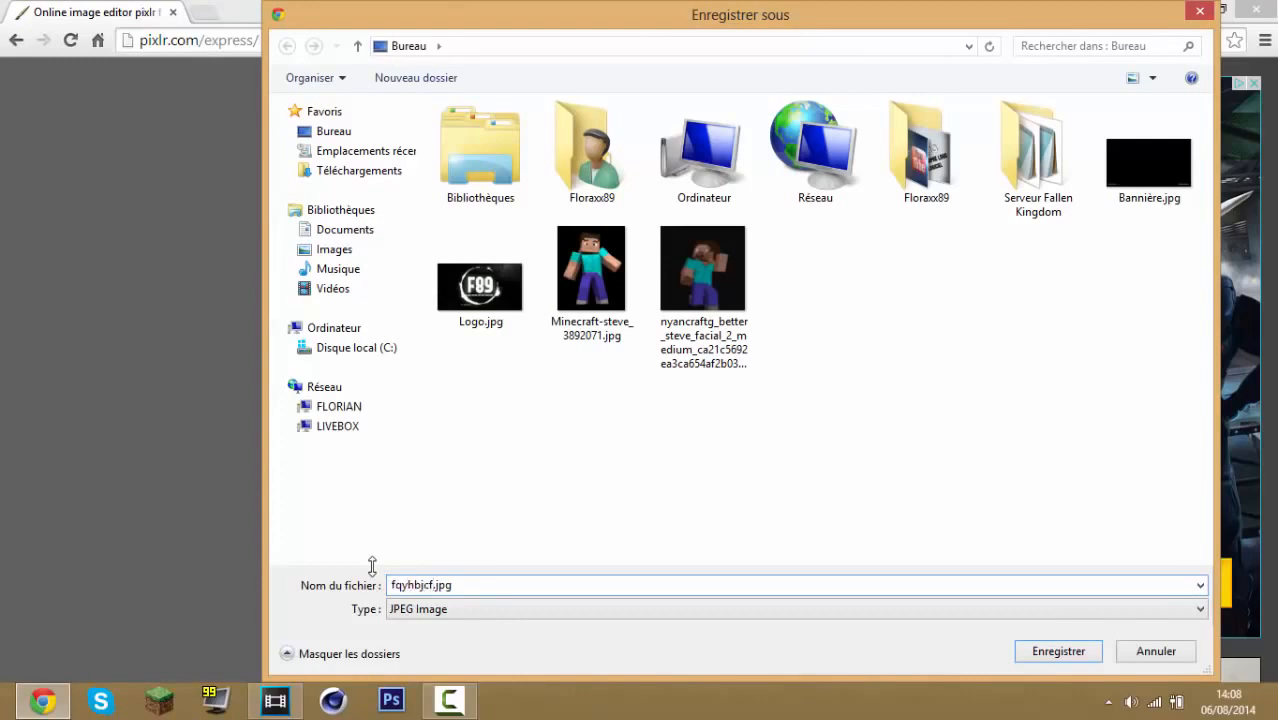
left_click(1085, 645)
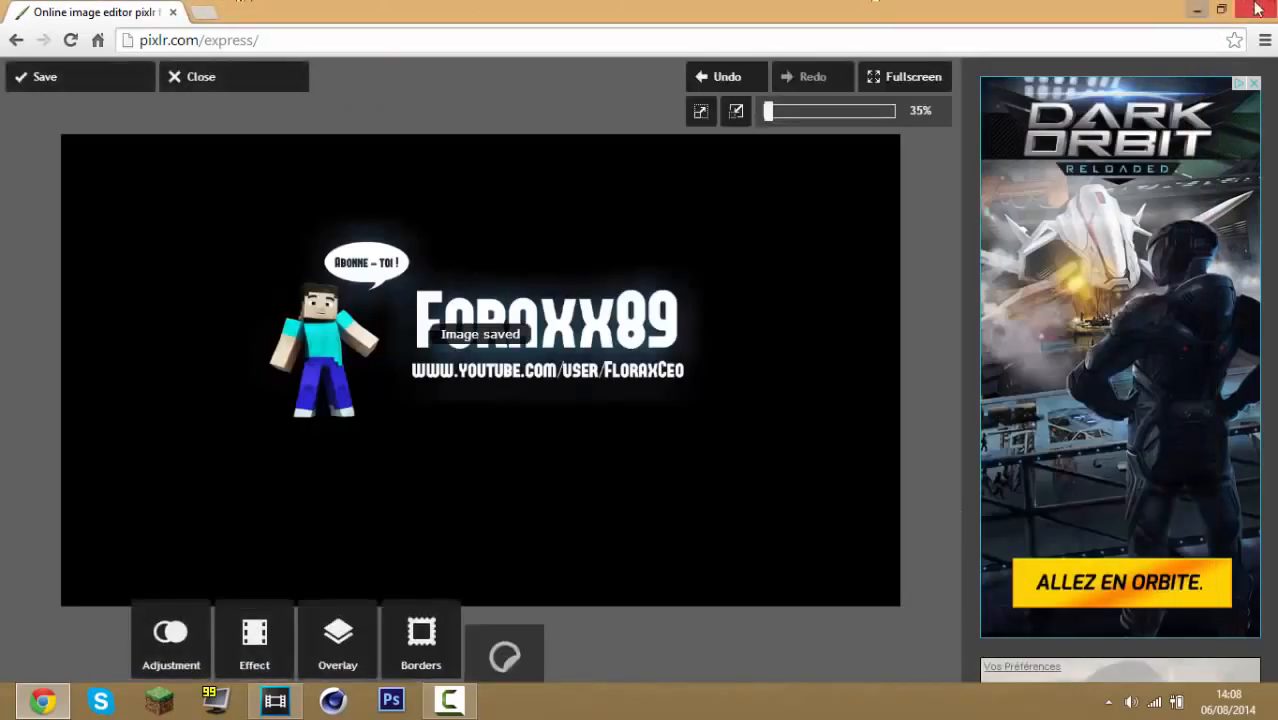
left_click(1190, 8)
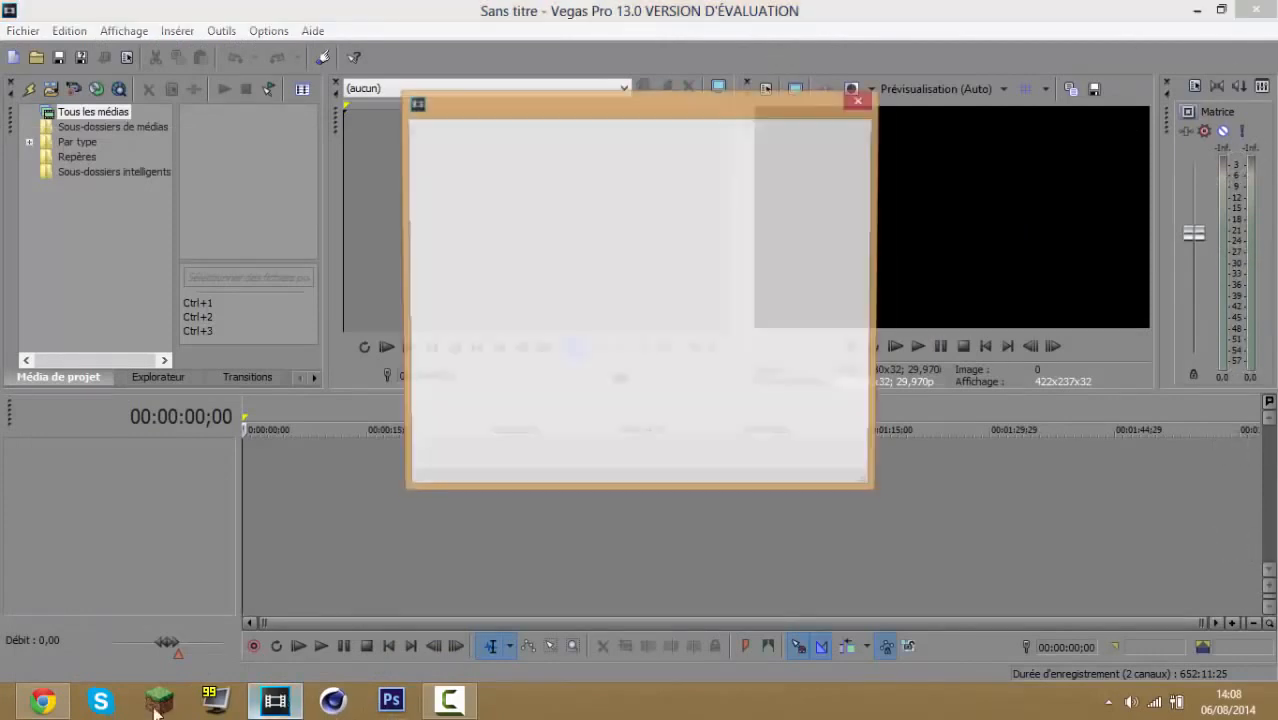
left_click(831, 461)
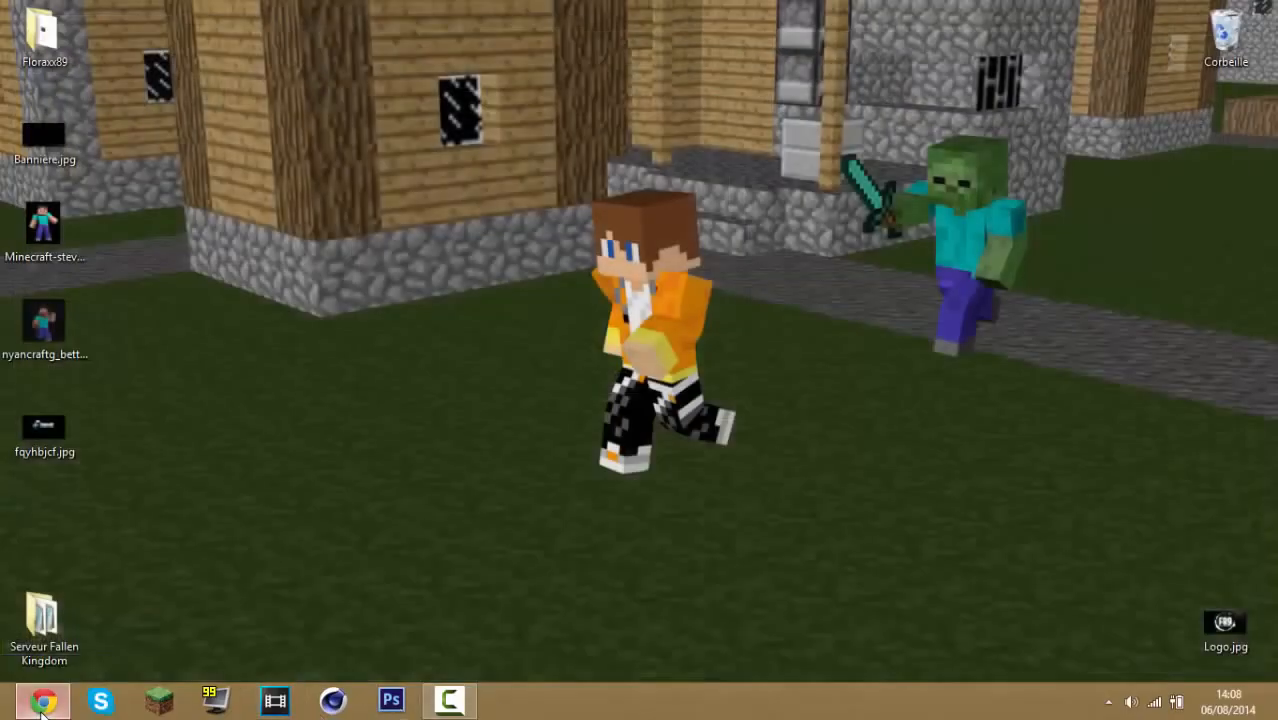
left_click(42, 703)
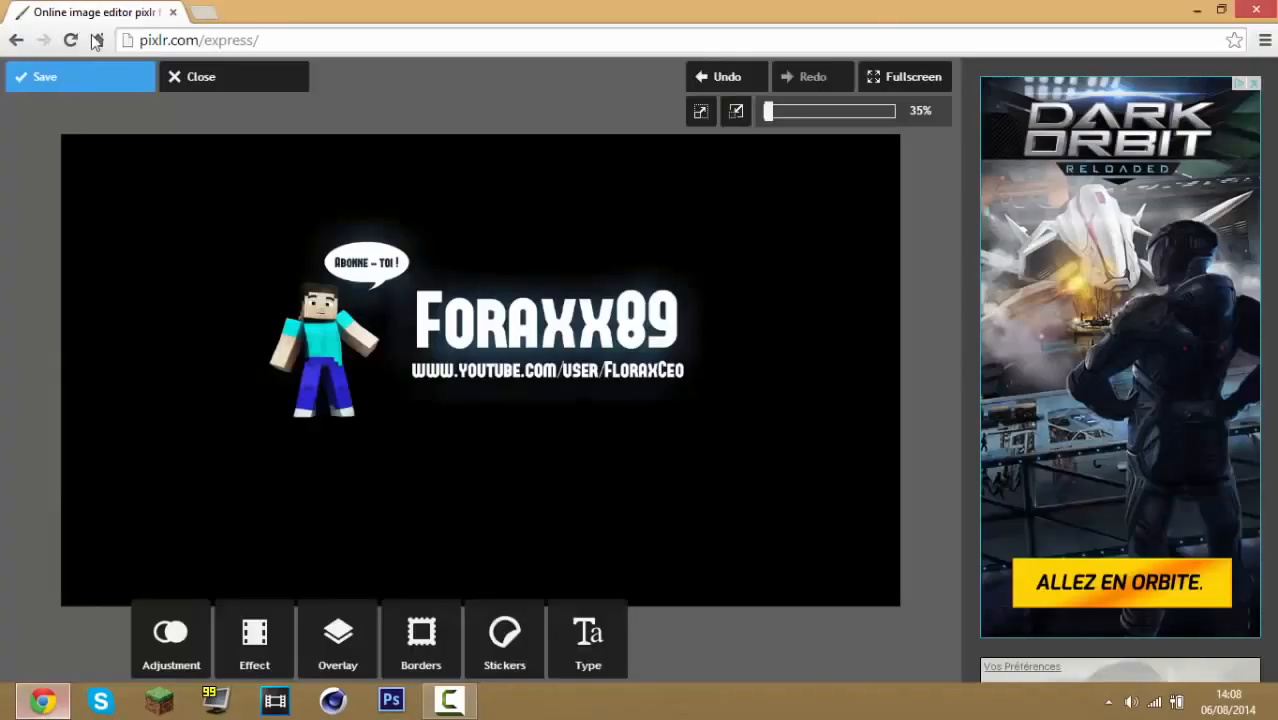
Open the YouTube channel page in a new tab and start changing the channel art
left_click(205, 13)
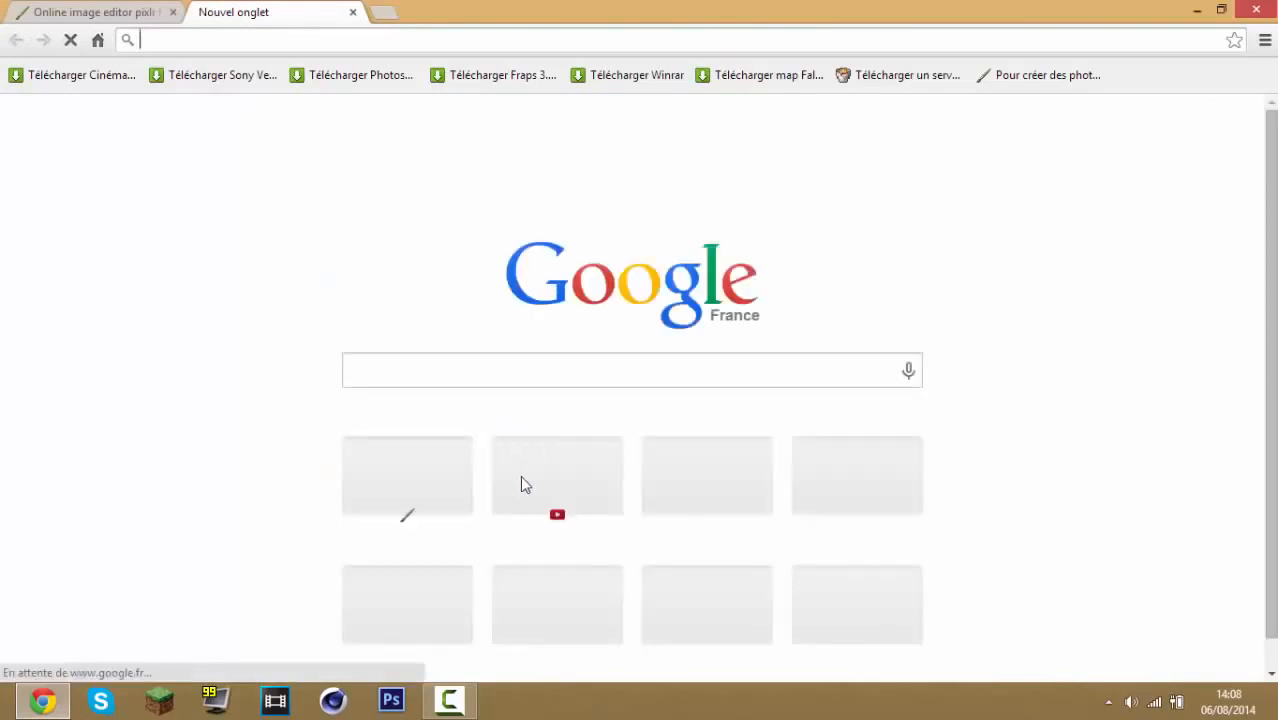
left_click(524, 477)
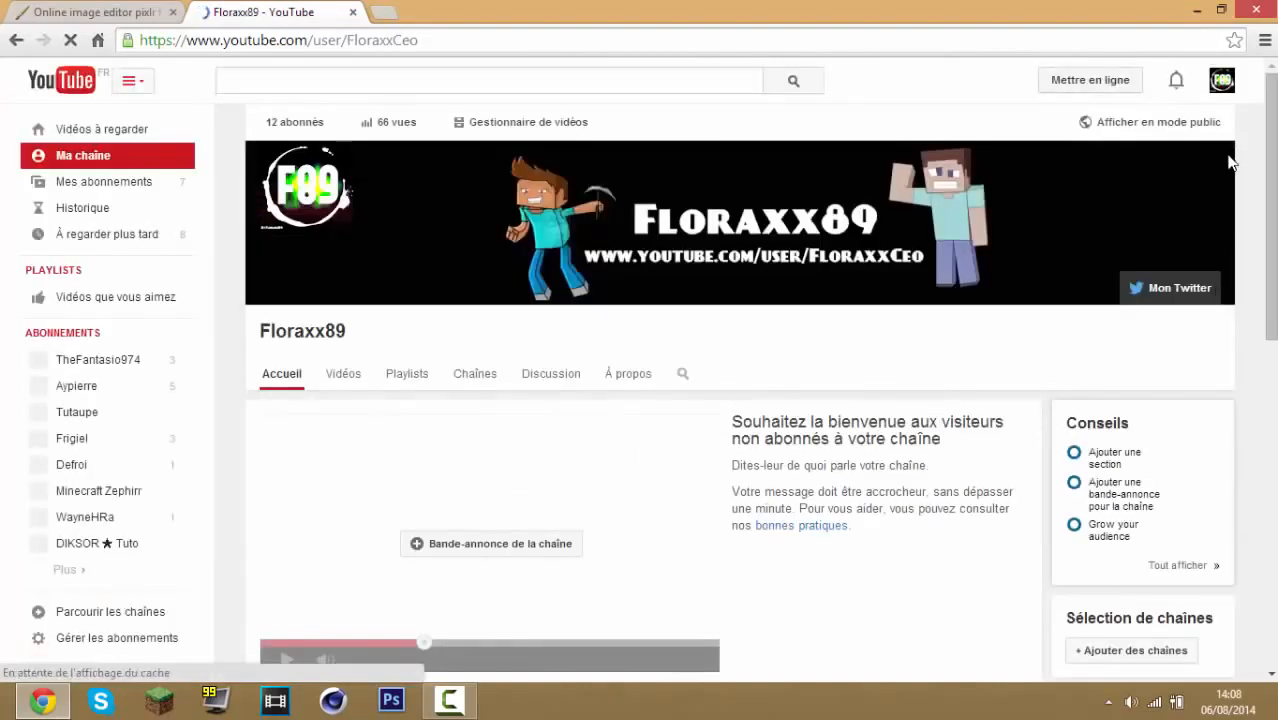
left_click(1222, 158)
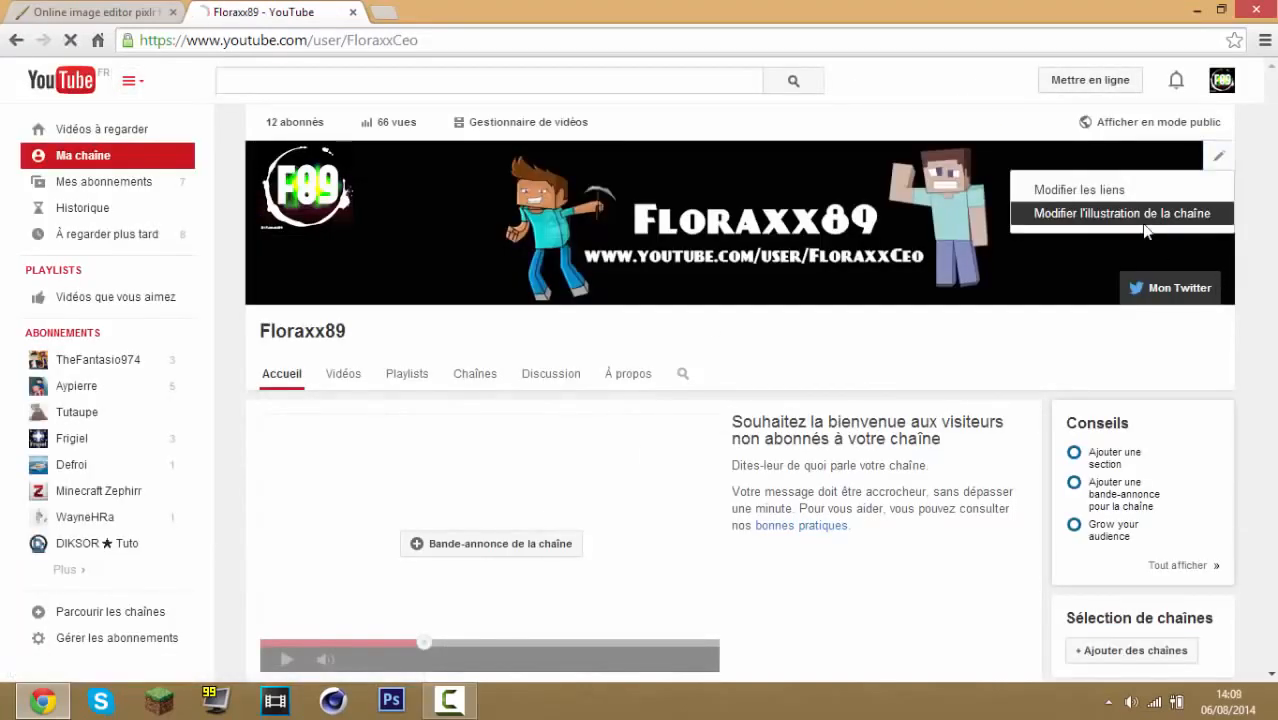
left_click(1152, 222)
Upload fqyhbjcf.jpg from the computer as the new channel art
left_click(117, 10)
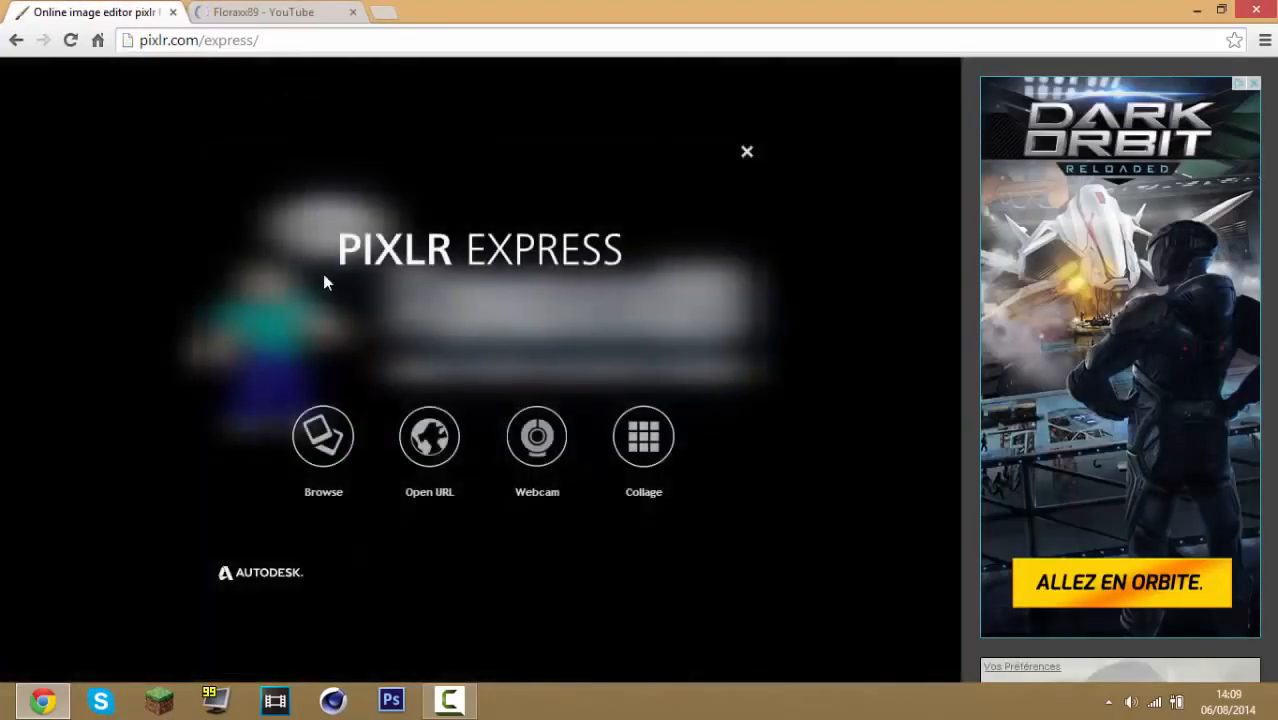
left_click(265, 12)
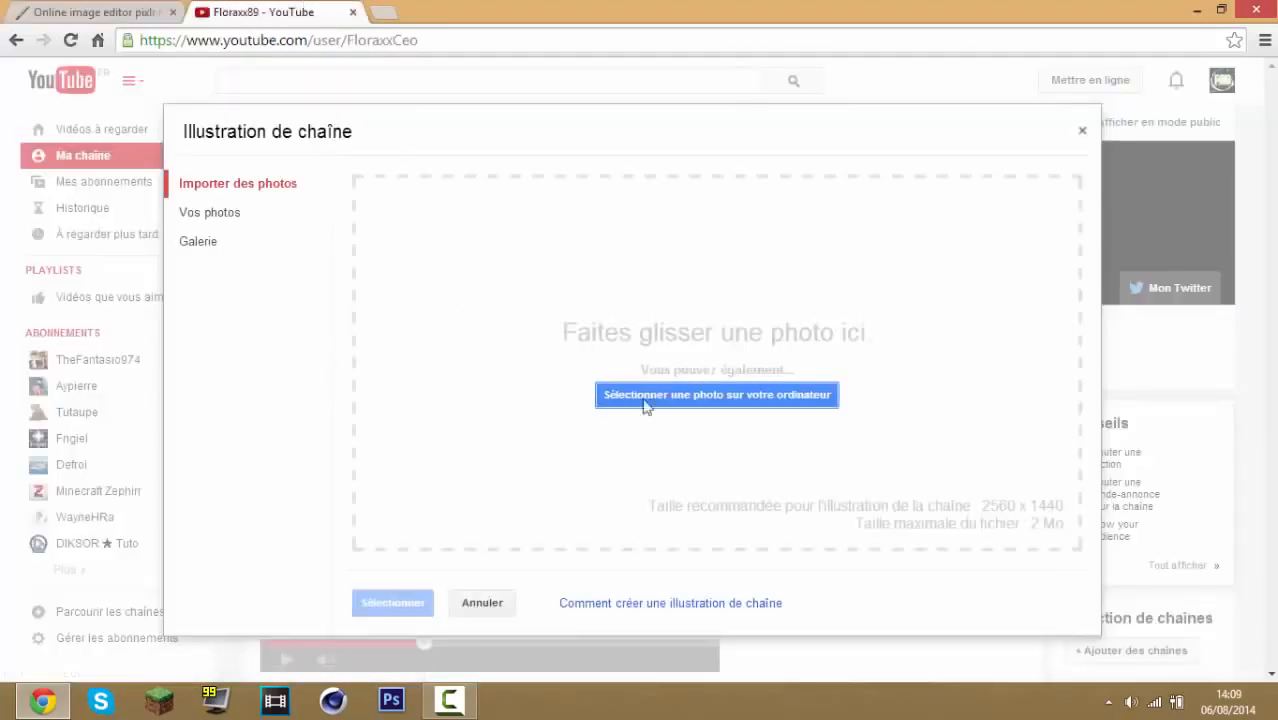
left_click(713, 396)
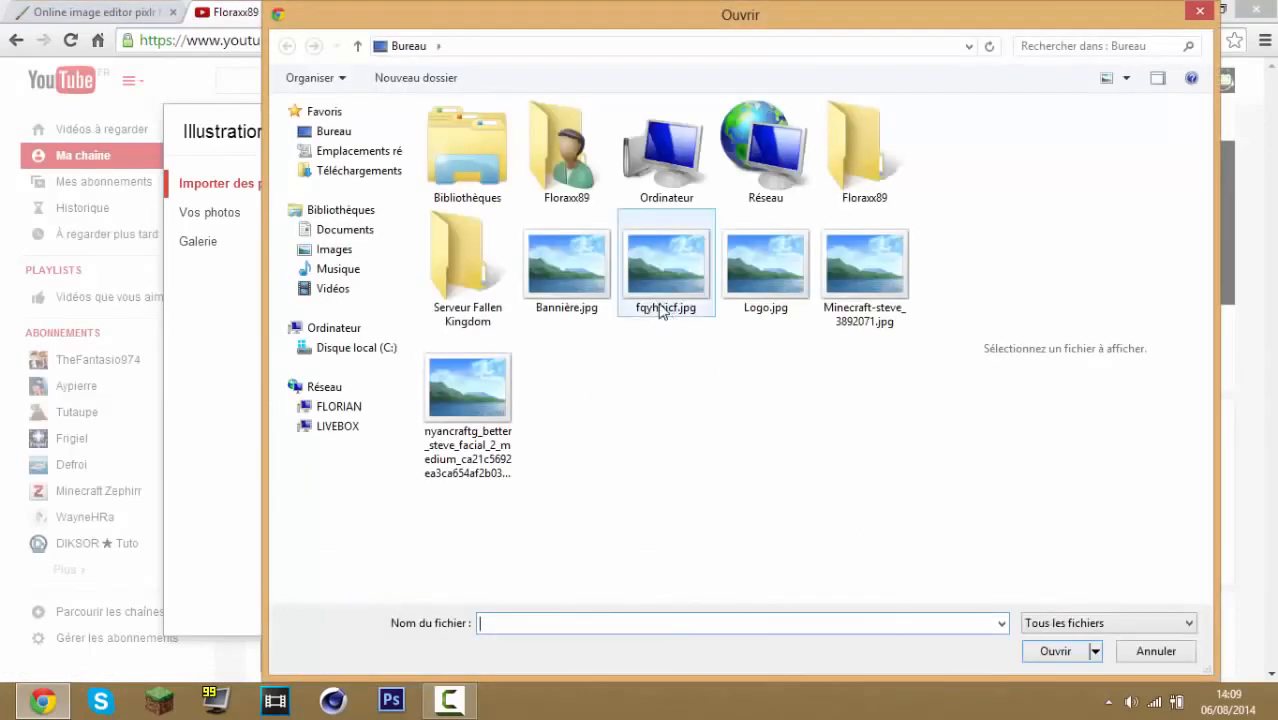
double_click(676, 299)
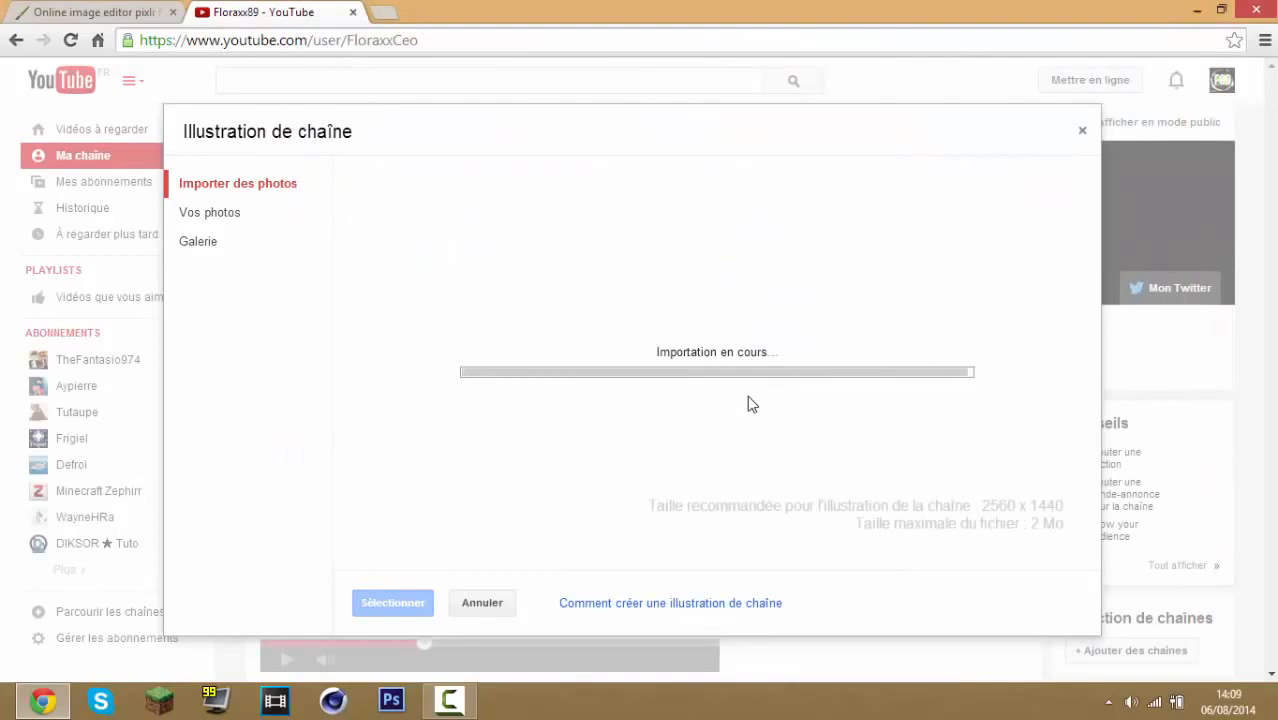
Adjust the crop area of the uploaded banner so it frames the whole image
left_click(36, 10)
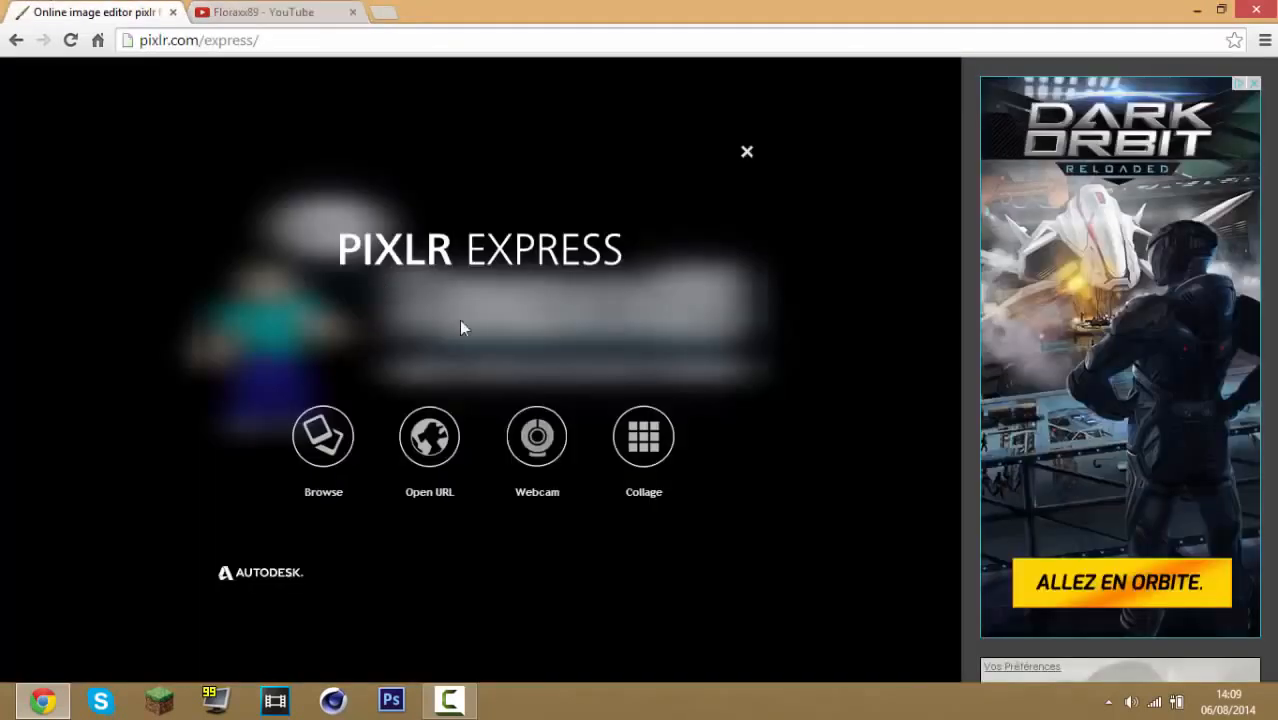
left_click(307, 9)
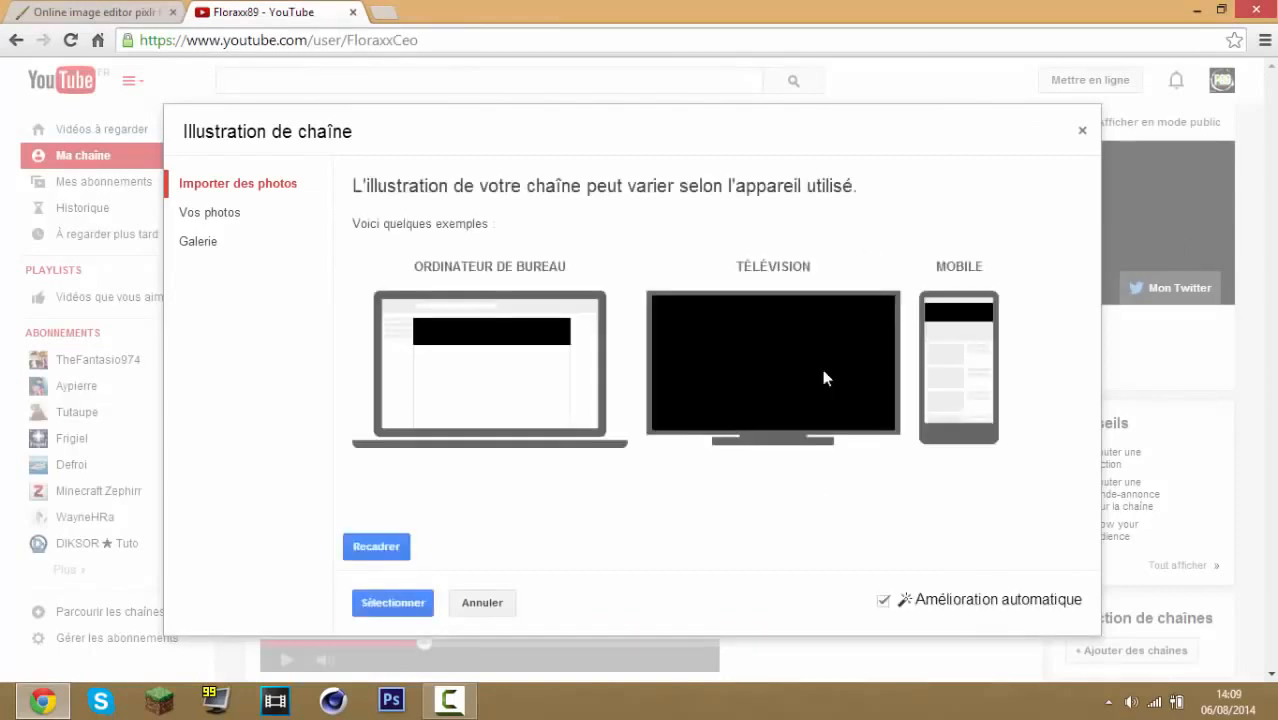
left_click(384, 550)
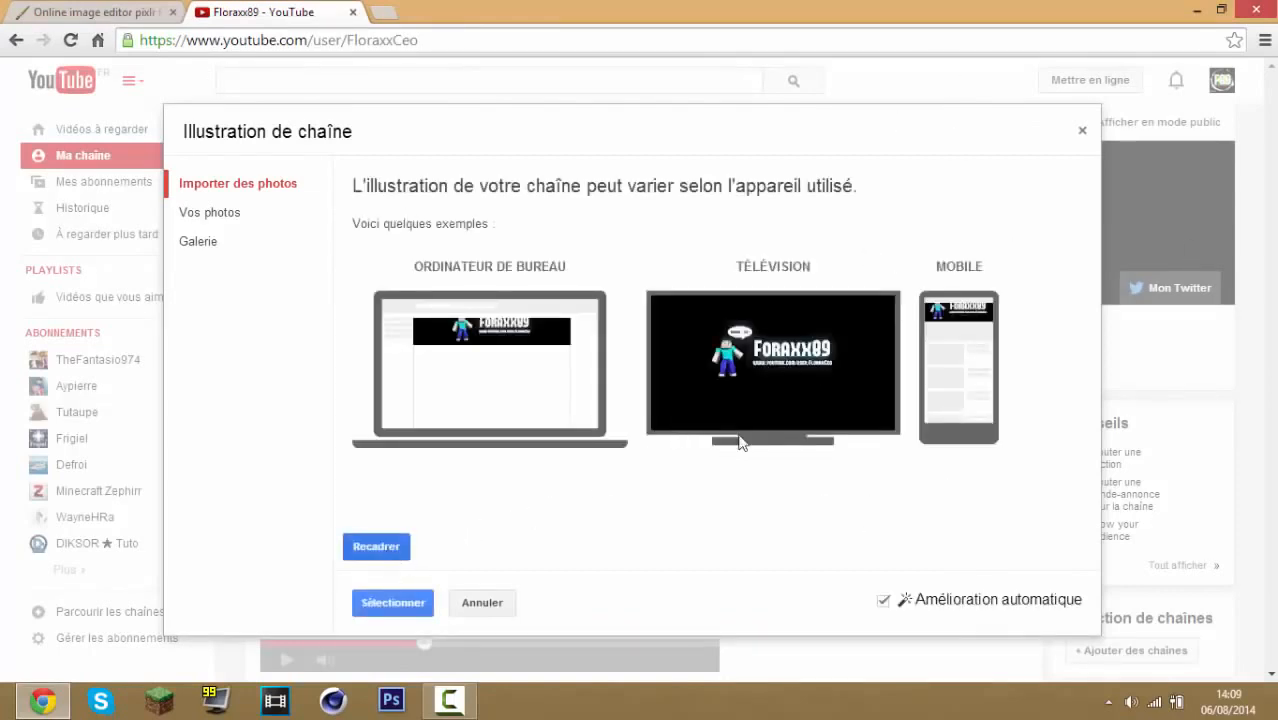
left_click_drag(1003, 530, 932, 495)
left_click_drag(455, 228, 488, 236)
mouse_move(683, 370)
left_mouse_down()
mouse_move(706, 370)
mouse_move(694, 370)
left_mouse_up()
left_click_drag(950, 490, 990, 511)
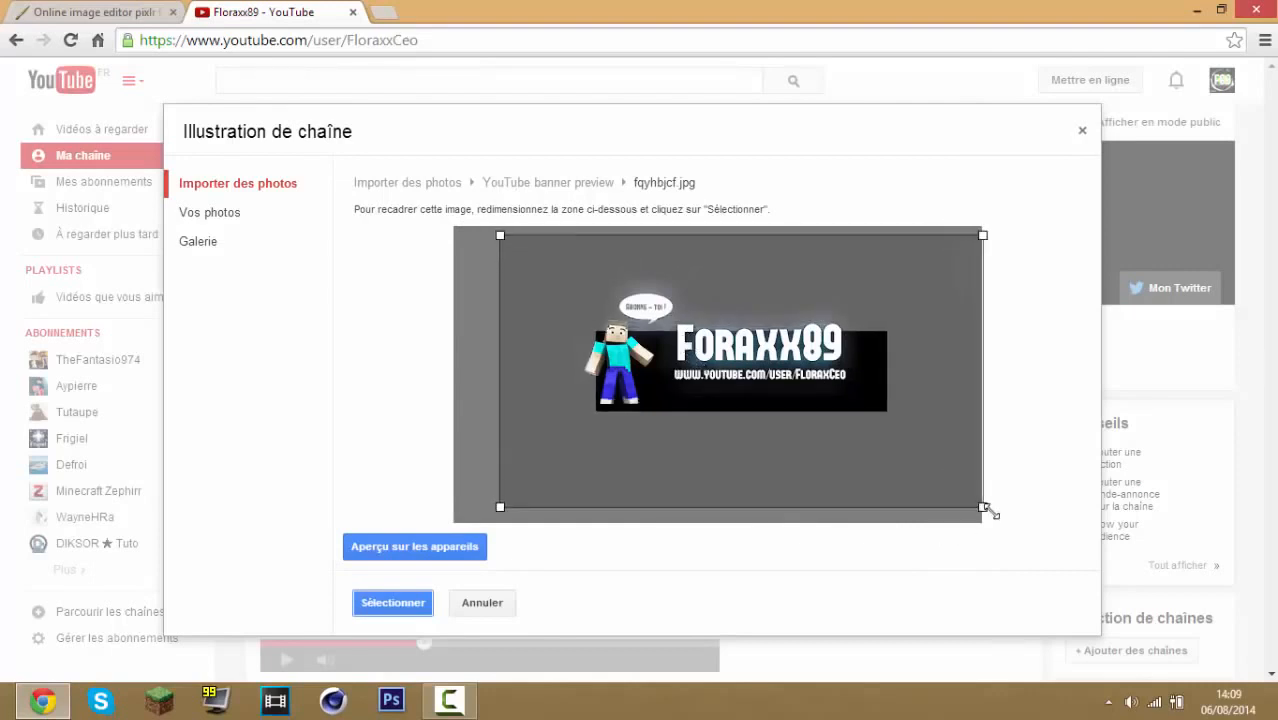
left_click_drag(728, 370, 710, 363)
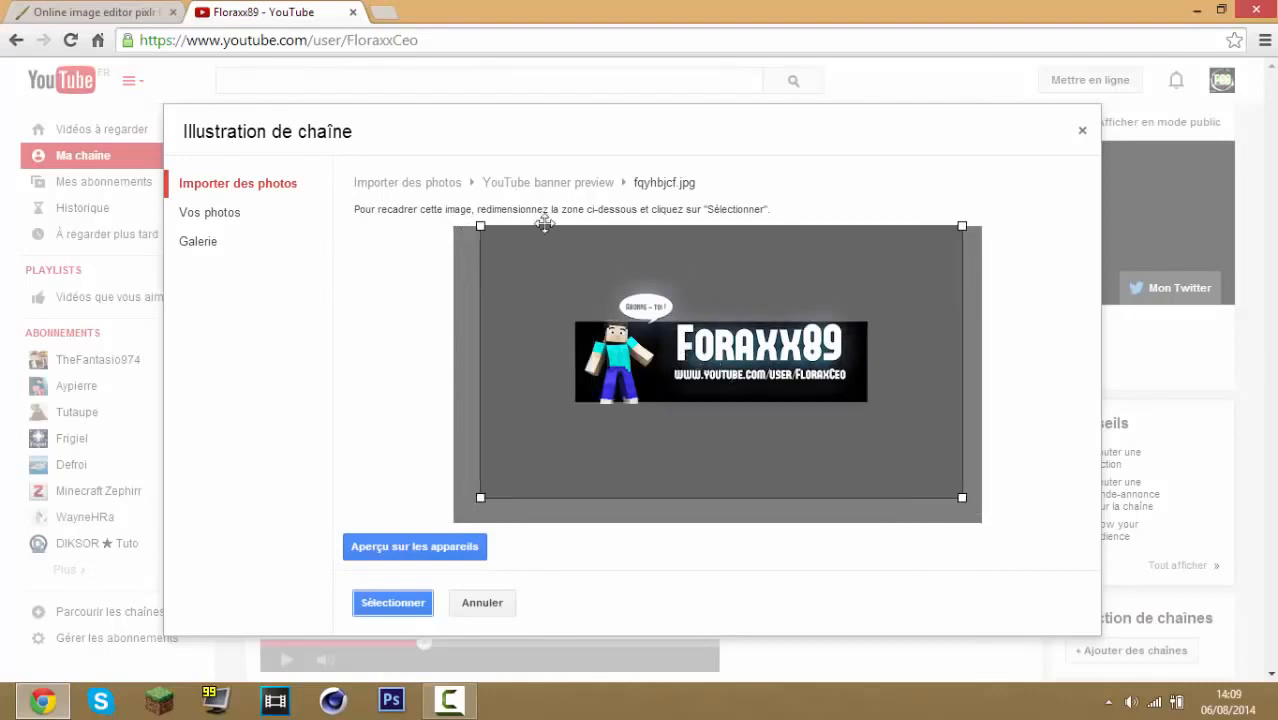
left_click_drag(476, 497, 437, 527)
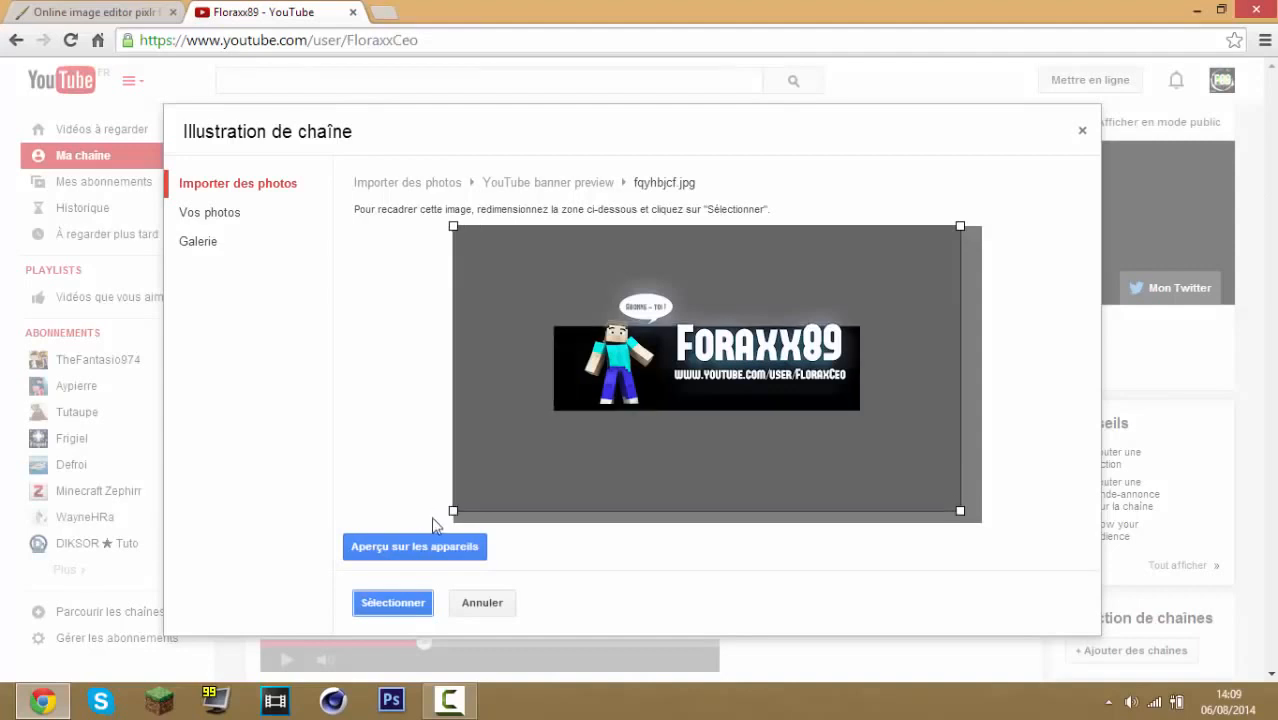
left_click_drag(653, 434, 737, 428)
mouse_move(966, 511)
left_mouse_down()
mouse_move(950, 483)
mouse_move(952, 494)
left_mouse_up()
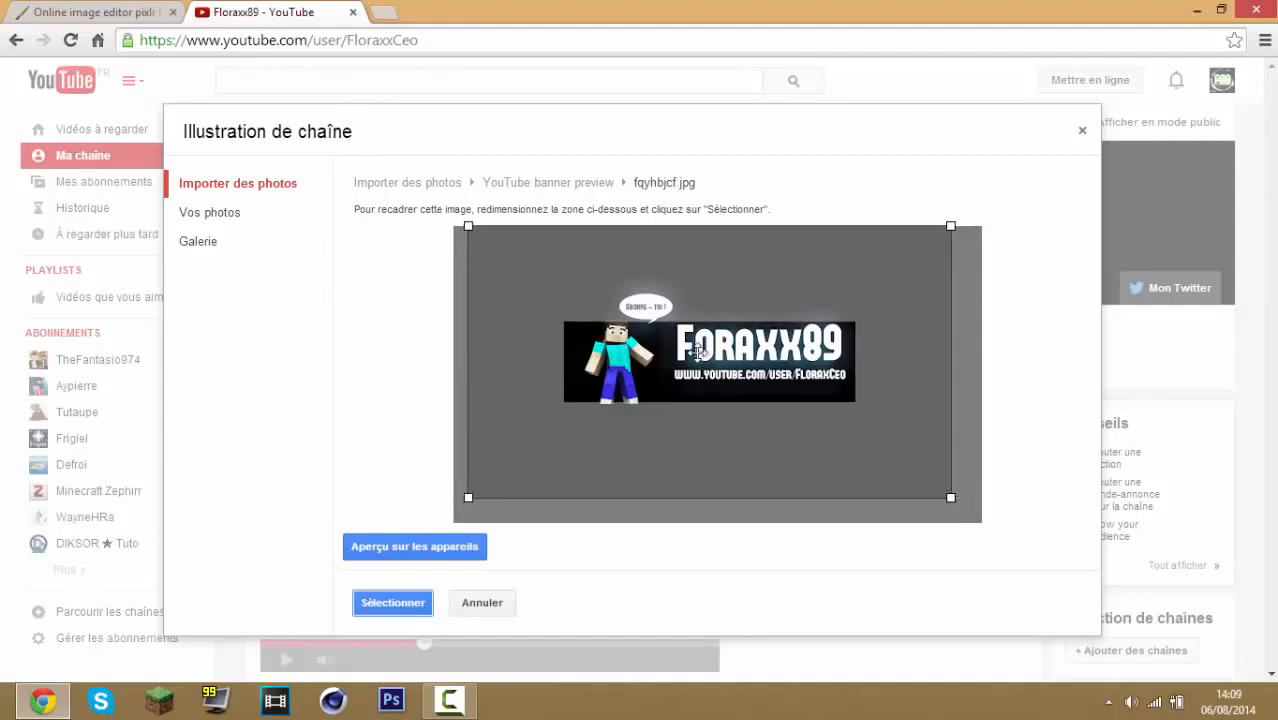
left_click(100, 11)
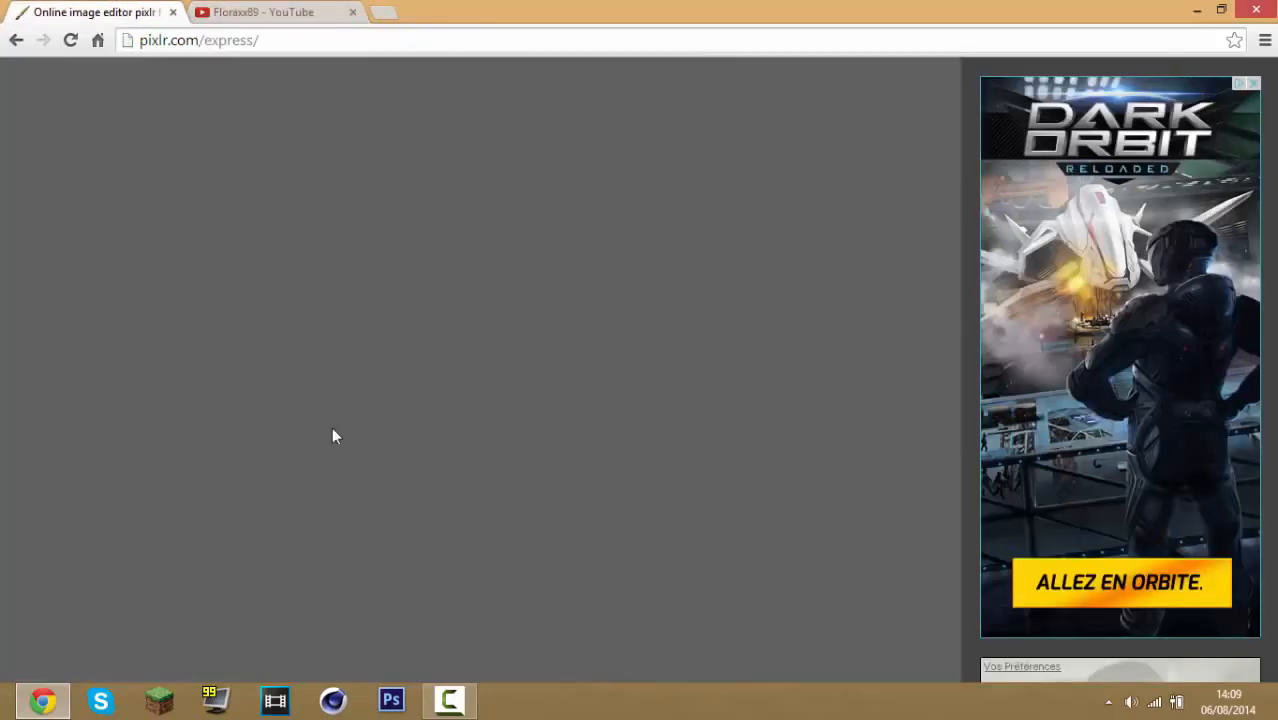
left_click(333, 430)
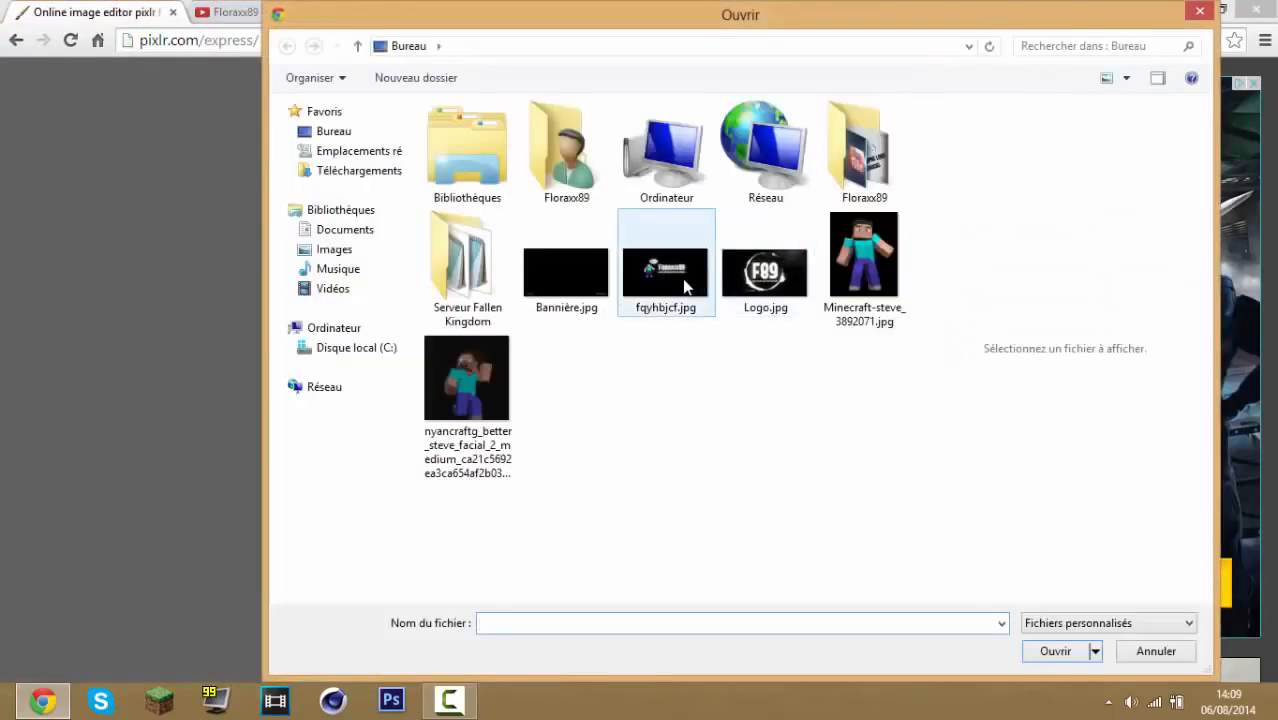
double_click(685, 287)
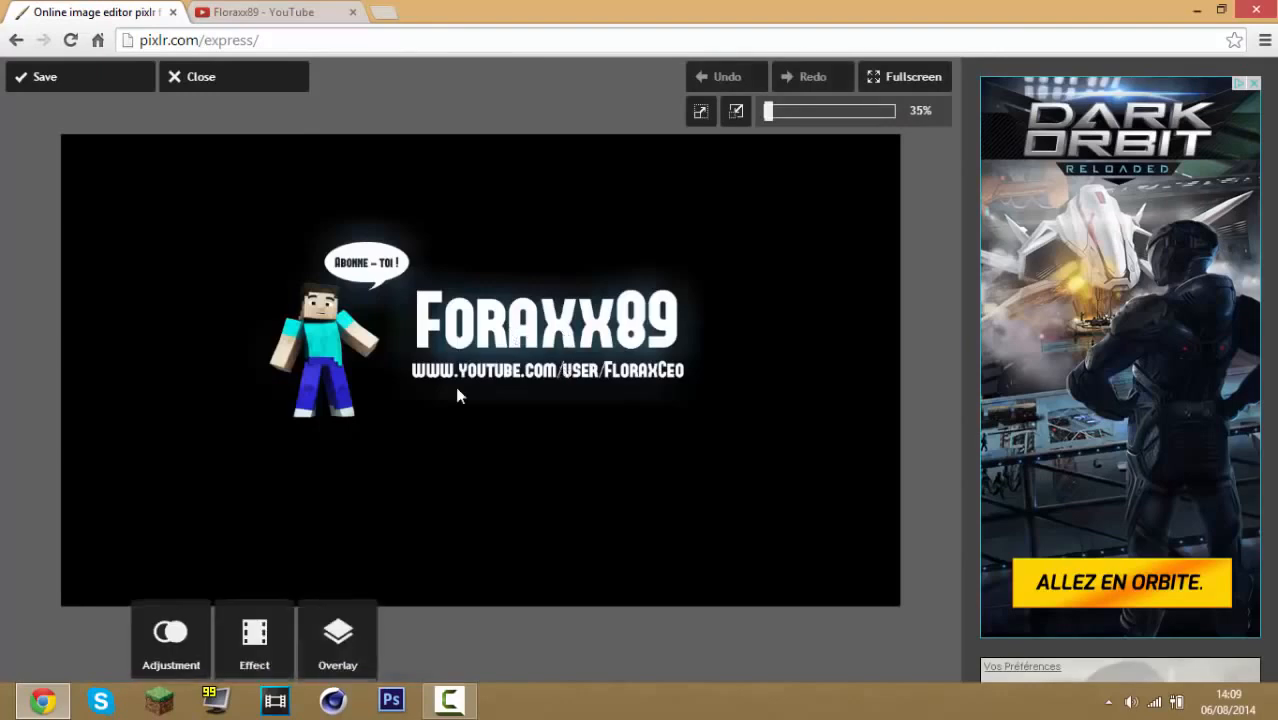
Close the current image in Pixlr Express and open Bannière.jpg instead
left_click(205, 82)
left_click(343, 427)
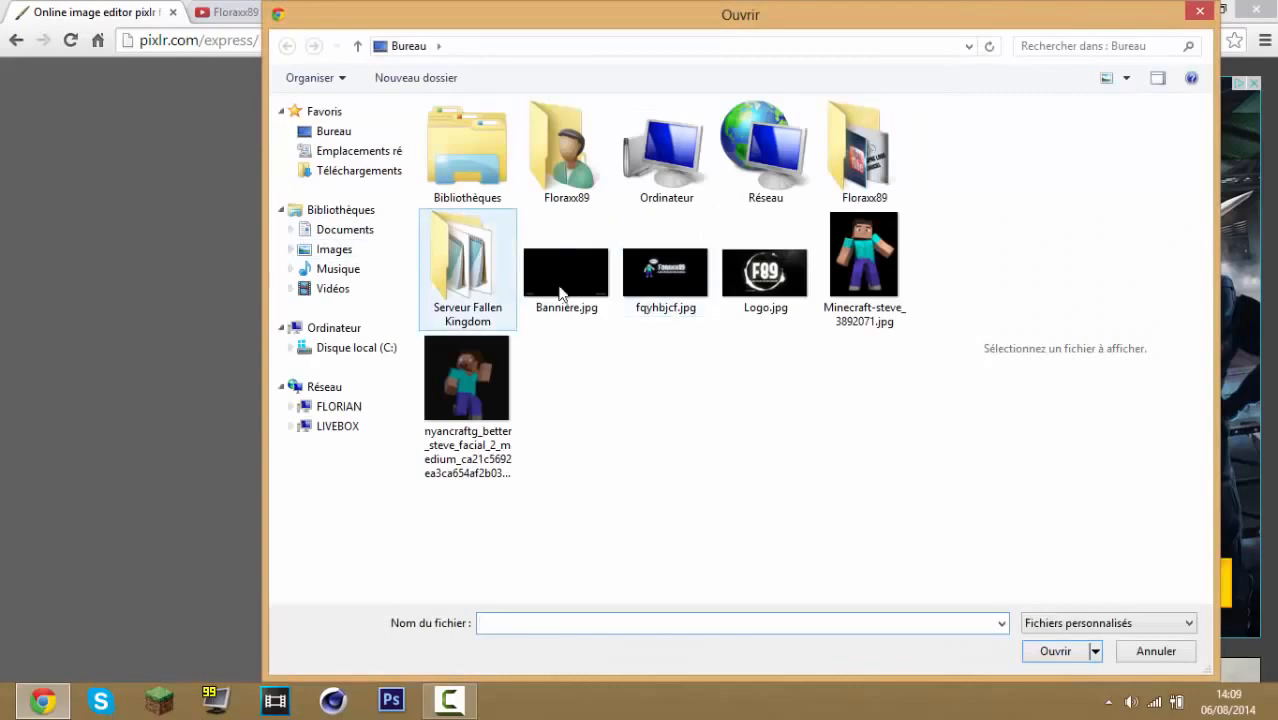
double_click(562, 290)
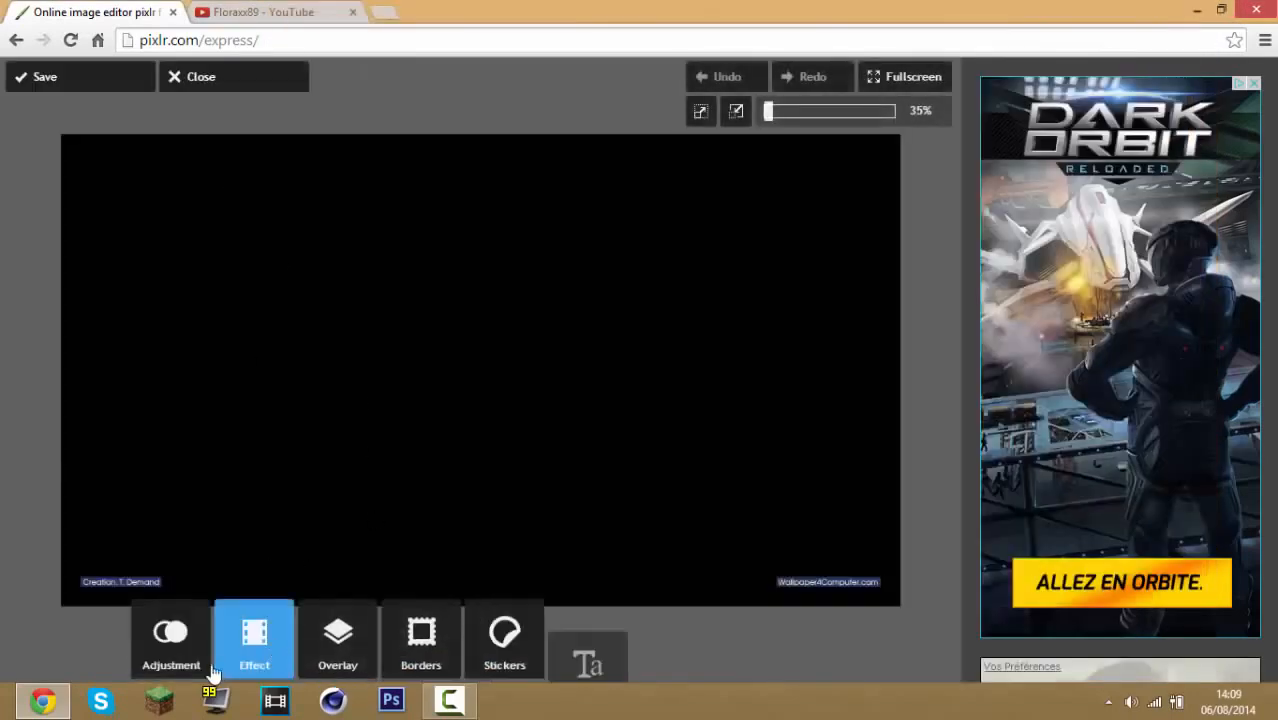
left_click(585, 500)
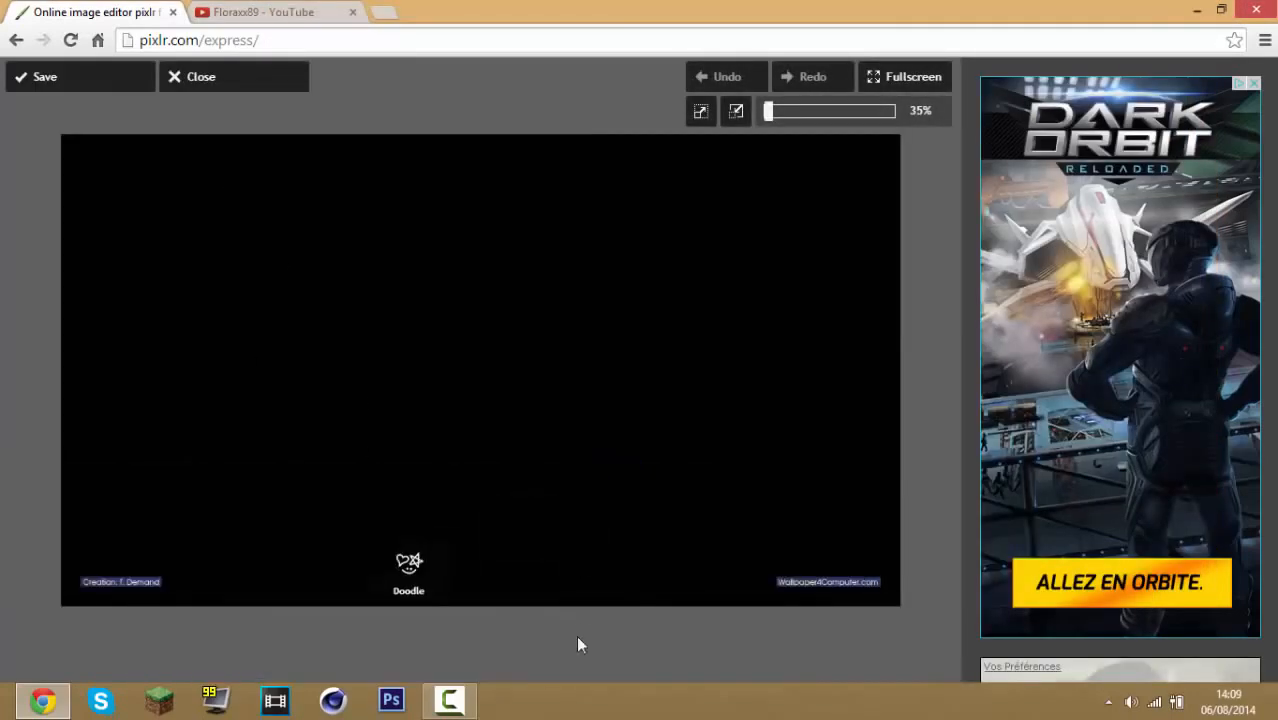
Paint over the two credit texts in the banner's bottom corners with the black Doodle brush and apply
left_click(606, 645)
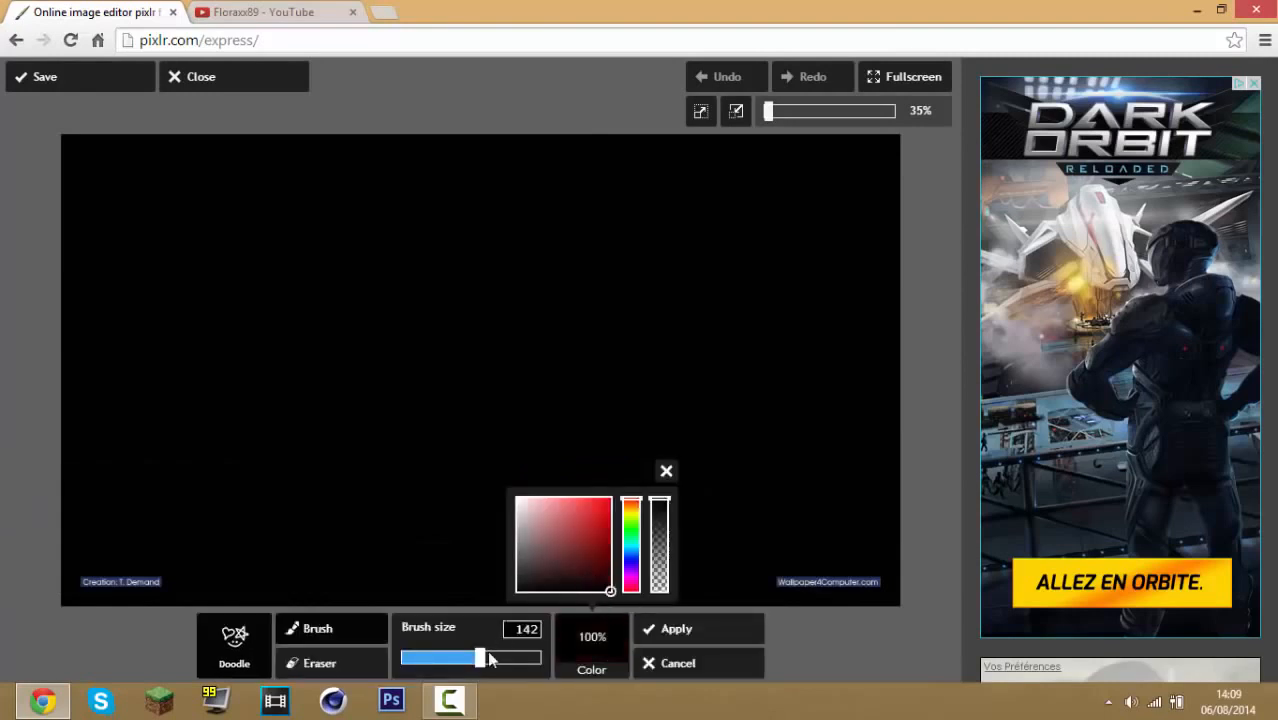
mouse_move(845, 581)
left_mouse_down()
mouse_move(767, 579)
mouse_move(884, 571)
left_mouse_up()
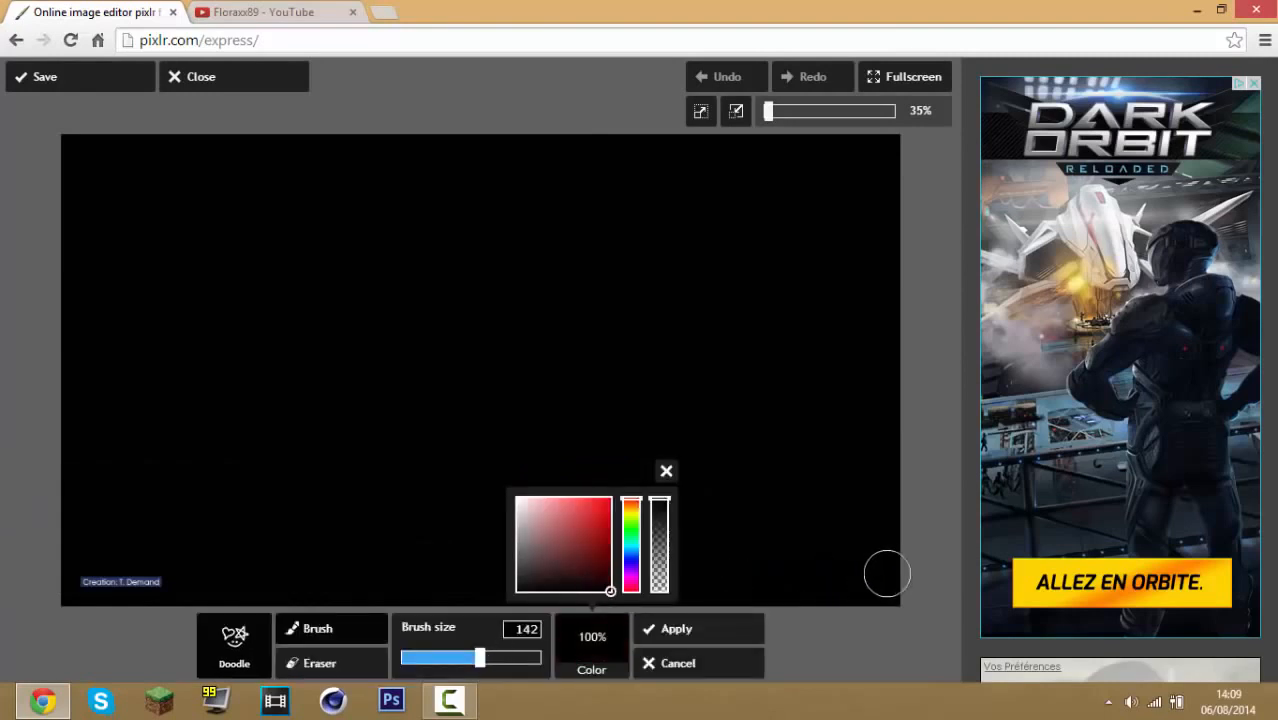
mouse_move(126, 598)
left_mouse_down()
mouse_move(134, 582)
mouse_move(100, 585)
left_mouse_up()
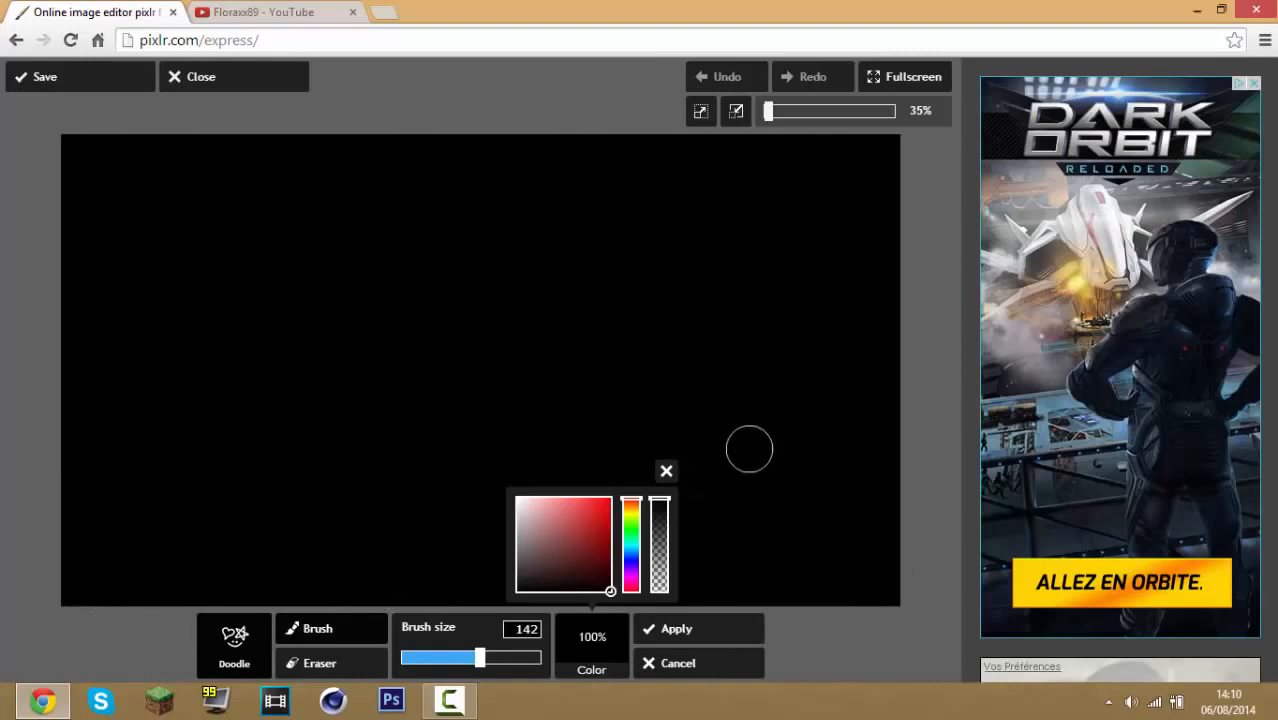
left_click(664, 468)
left_click(676, 628)
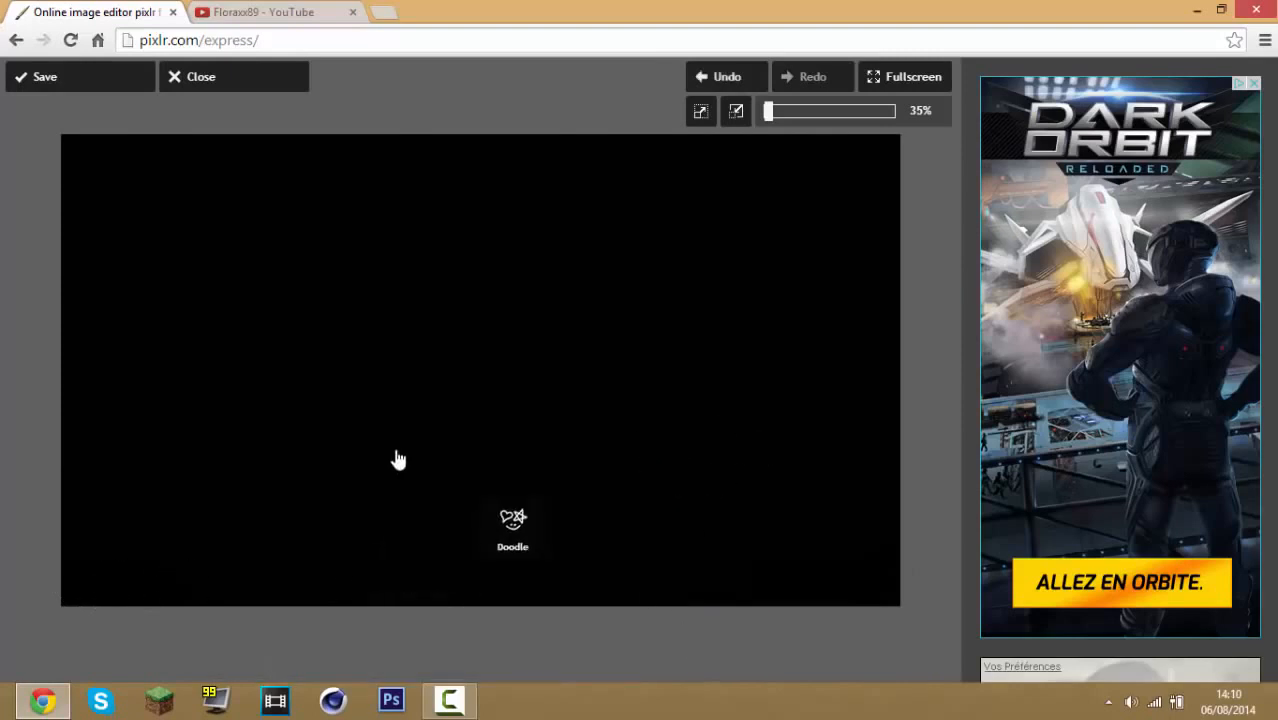
Add fqyhbjcf.jpg as an image overlay, resize it to fill most of the banner, and apply it
left_click(686, 488)
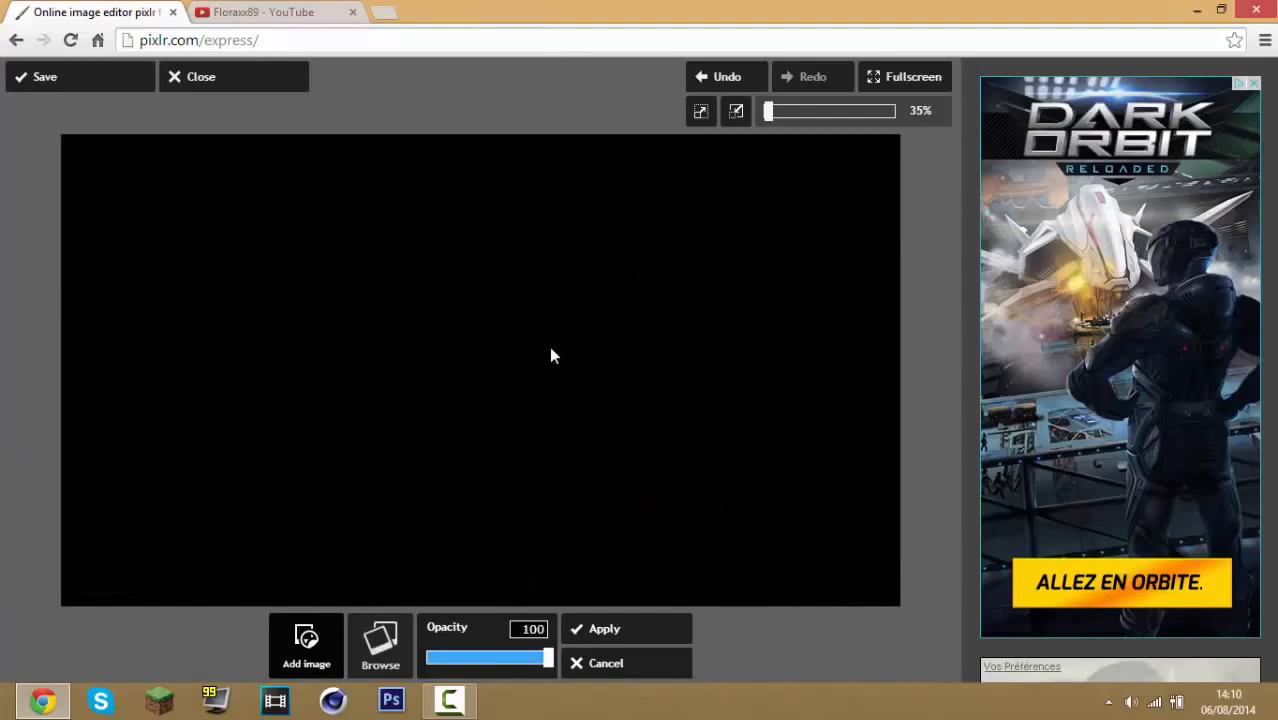
left_click(380, 645)
double_click(700, 307)
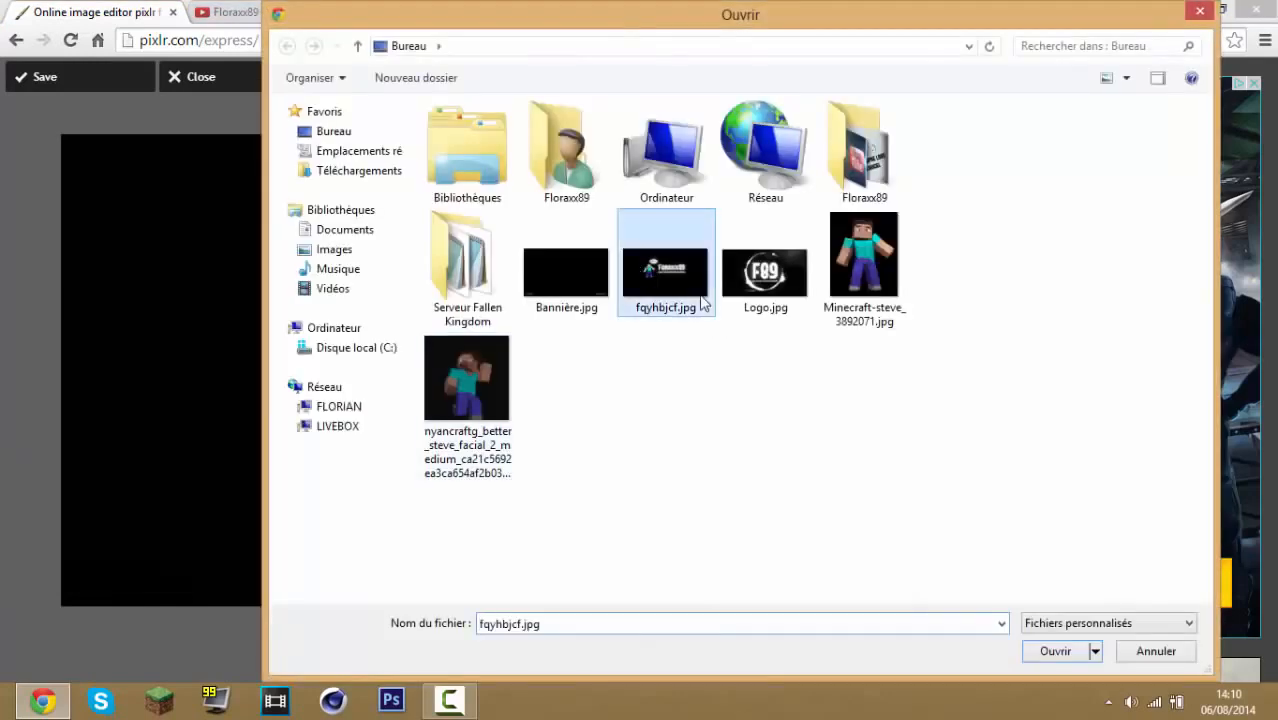
left_click_drag(934, 404, 814, 385)
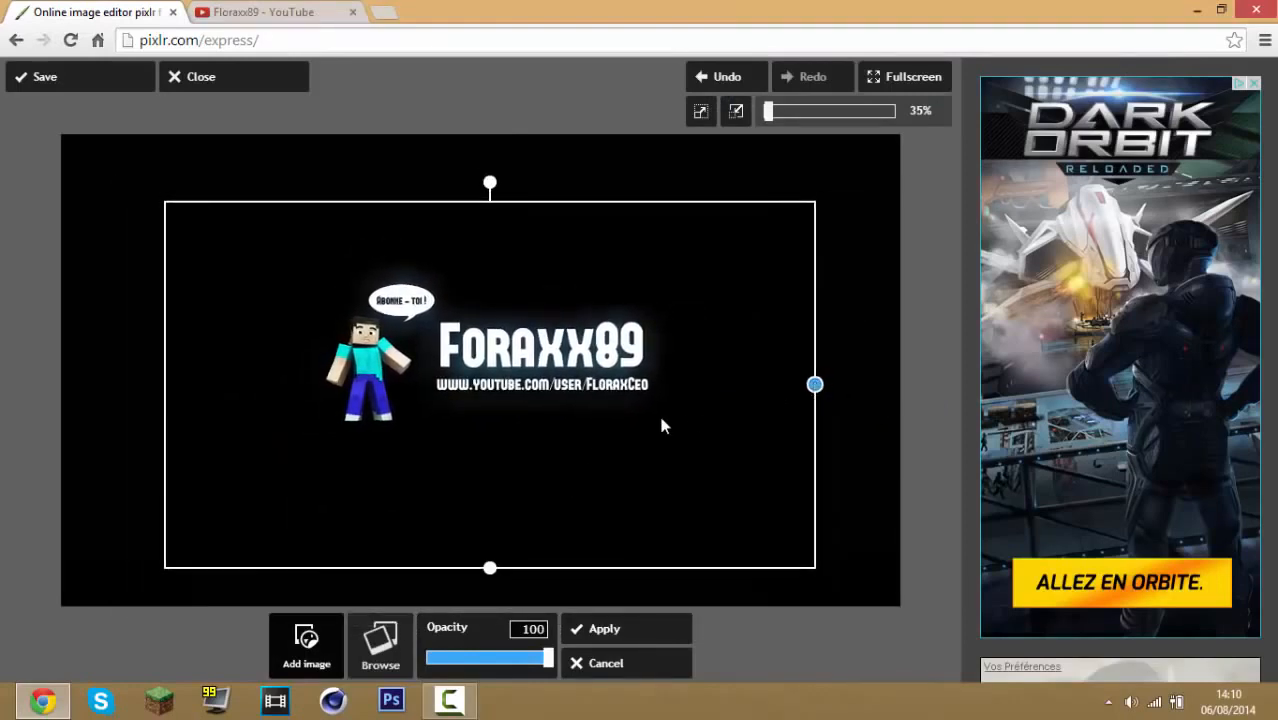
left_click(645, 633)
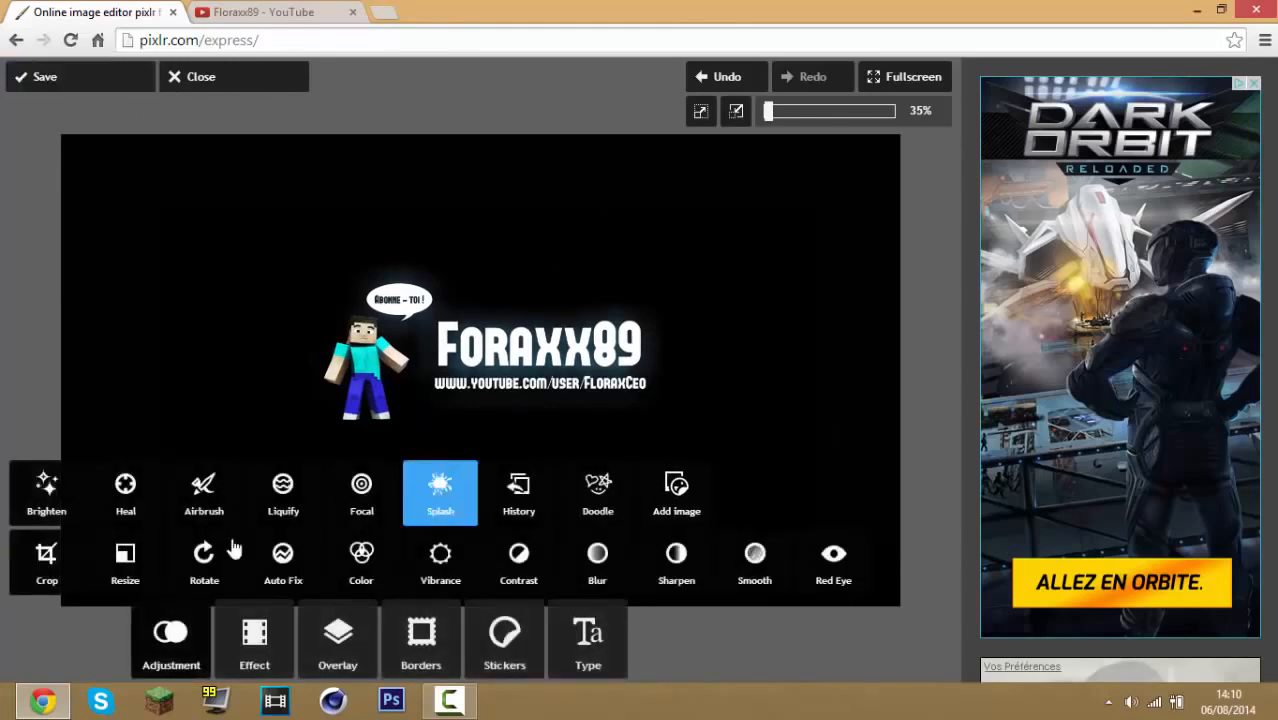
Save the banner as fqe.jpg on the desktop
left_click(172, 632)
left_click(145, 88)
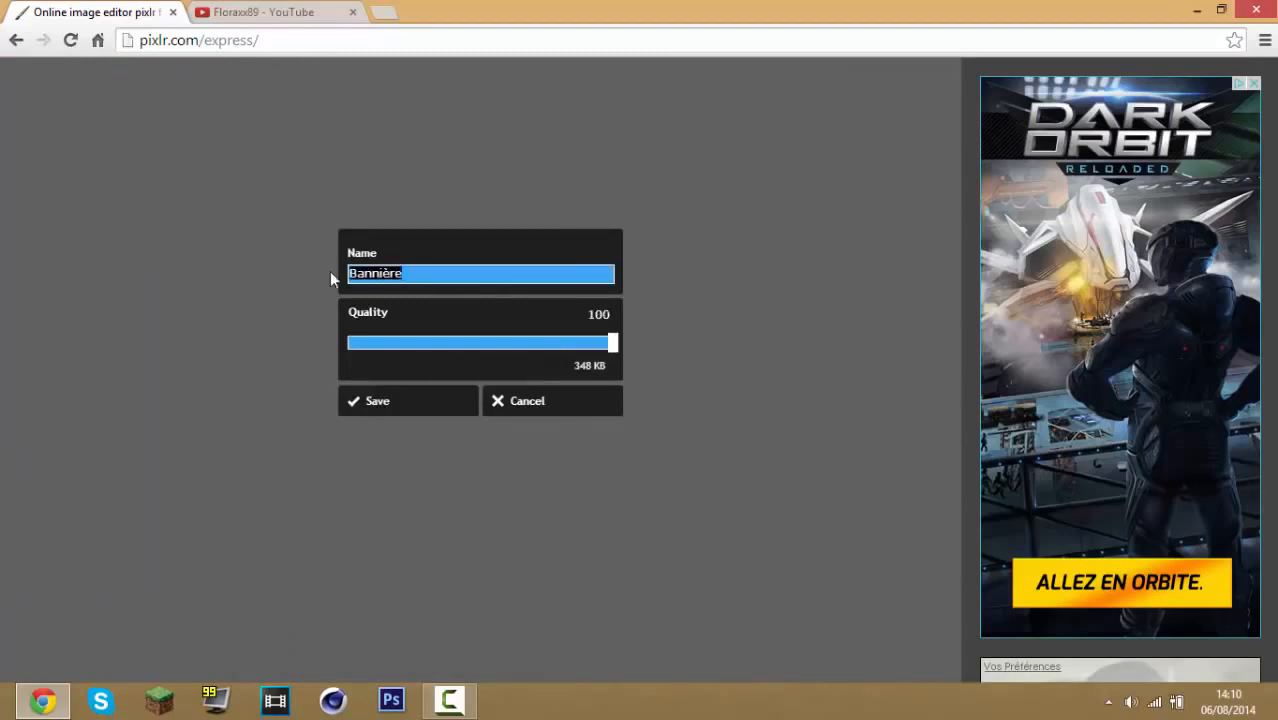
type("fqge")
left_click(452, 406)
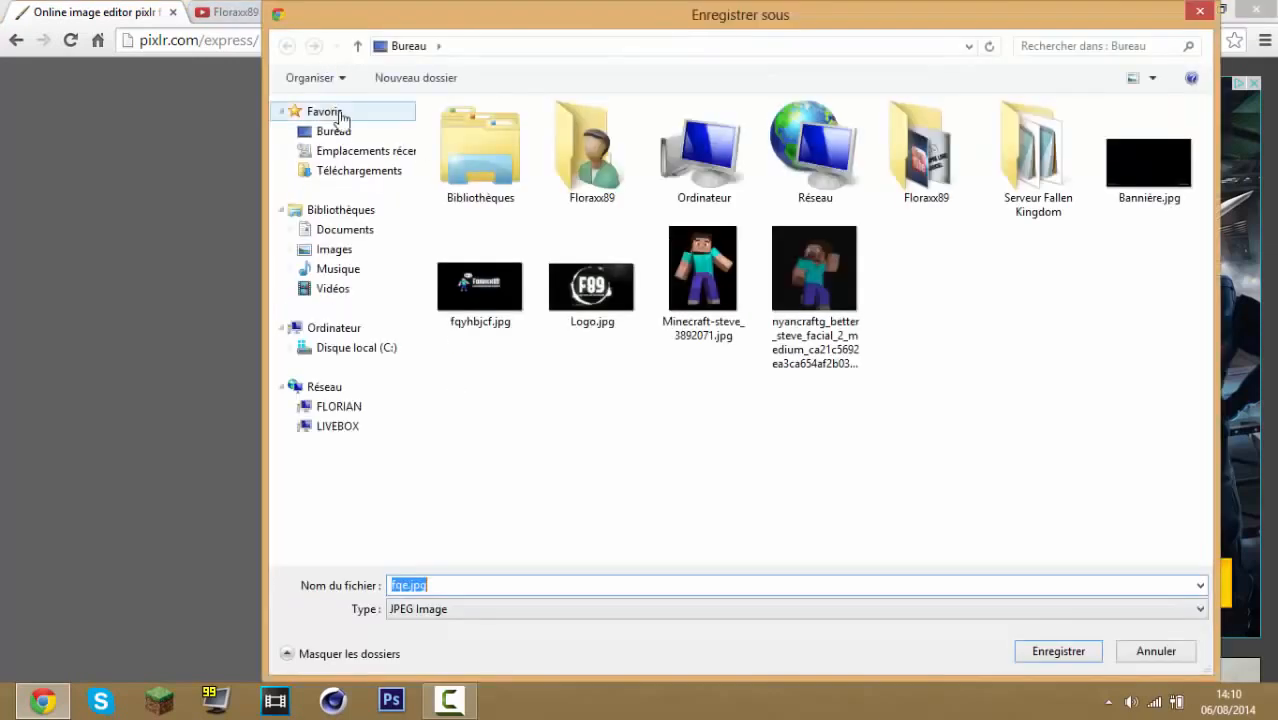
left_click(350, 130)
left_click(1058, 651)
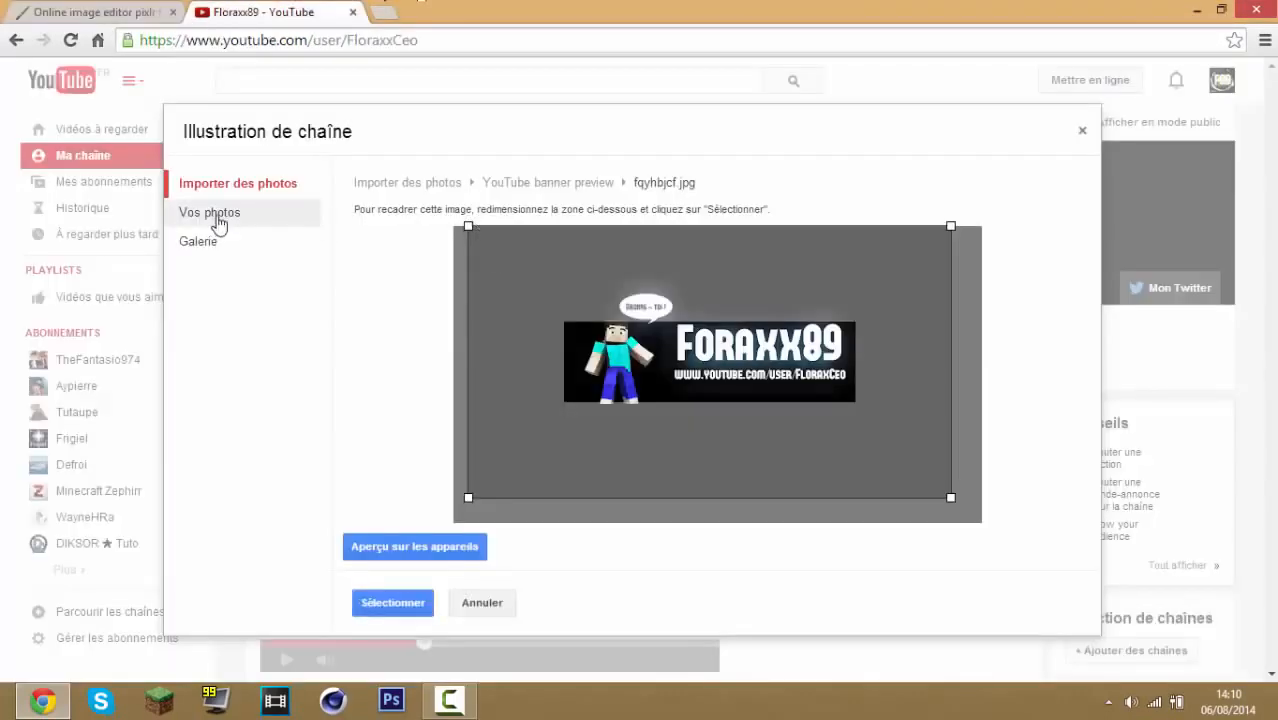
Upload fqe.jpg from the computer as the new YouTube channel art
left_click(214, 212)
left_click(232, 183)
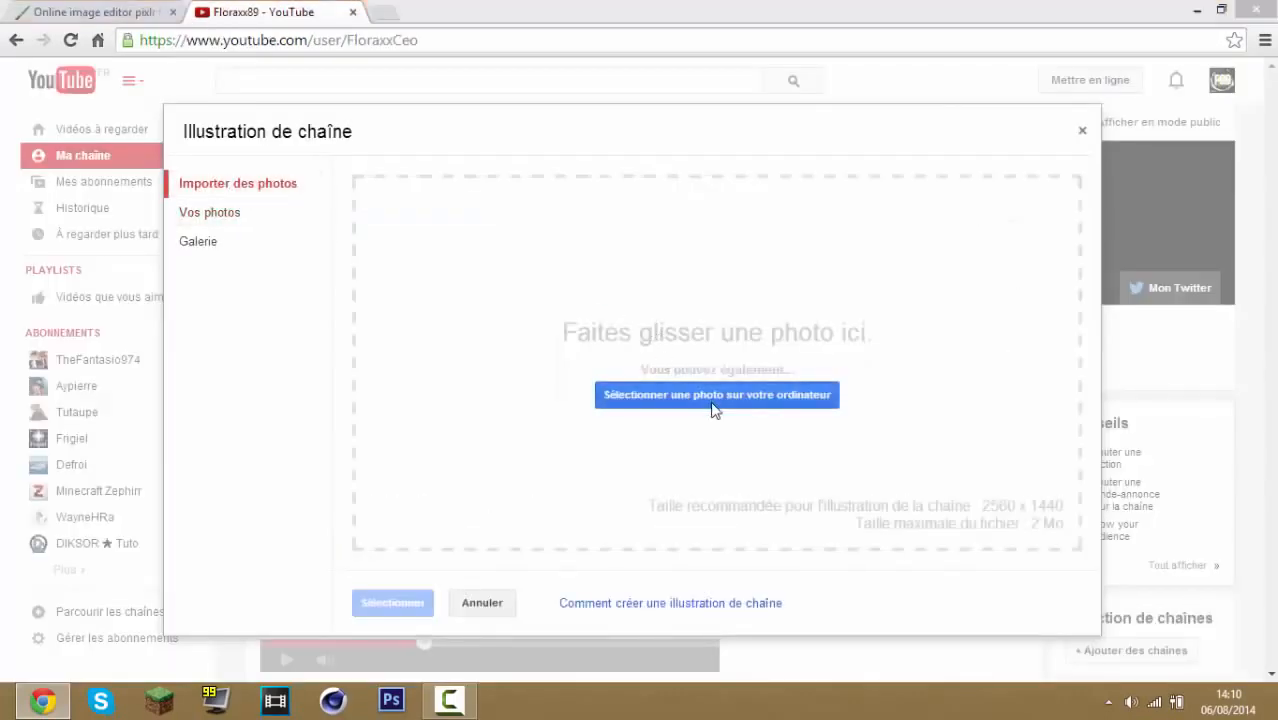
left_click(712, 398)
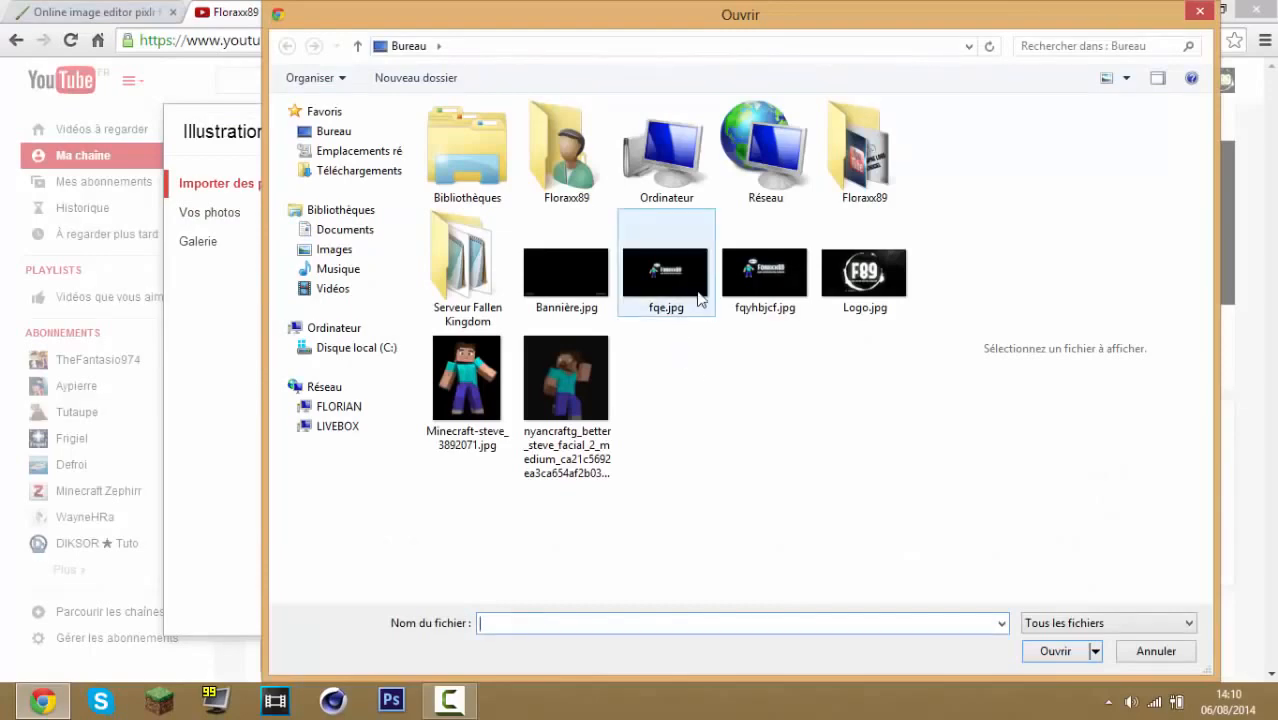
double_click(665, 280)
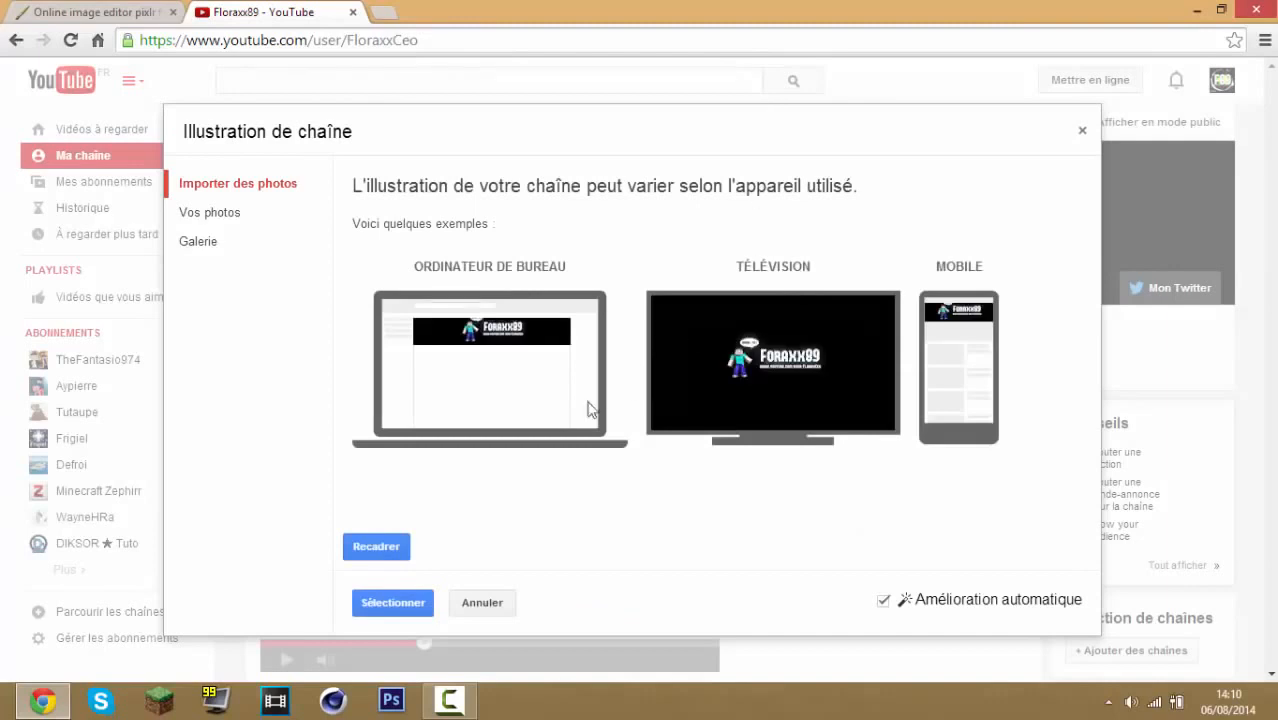
Recrop the uploaded banner so the crop area frames the image, and confirm the selection
left_click(377, 555)
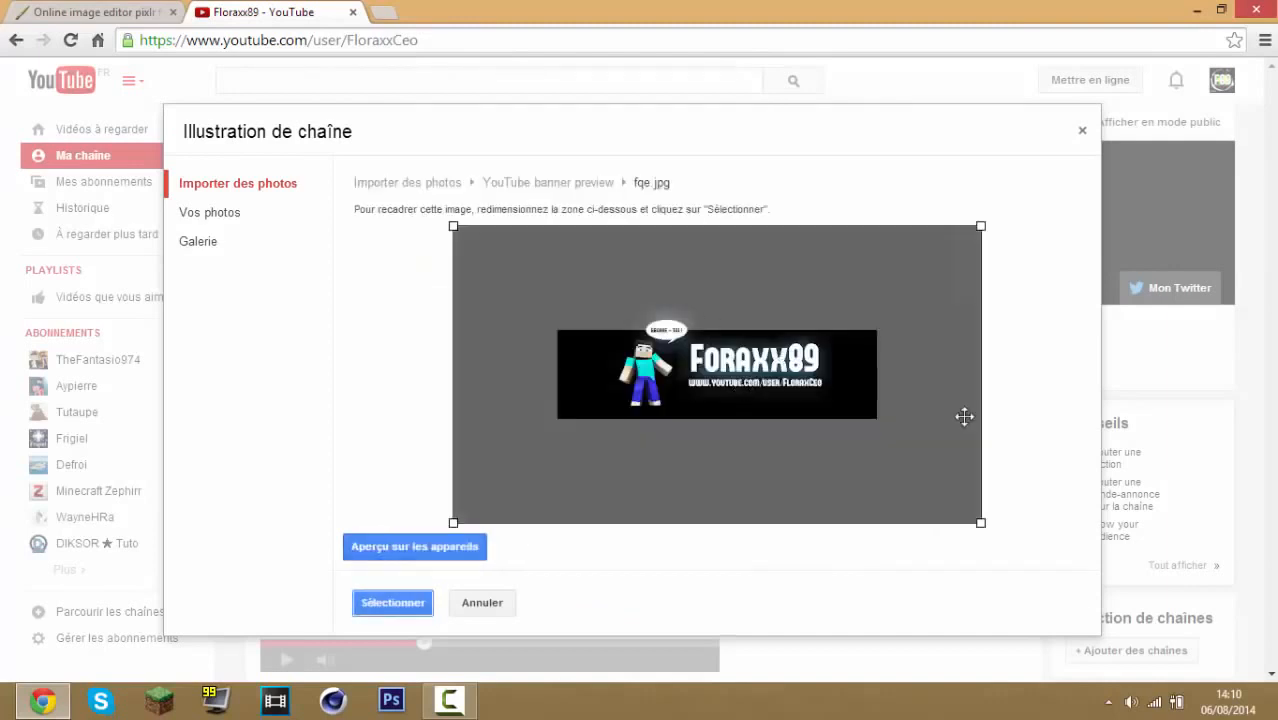
left_click_drag(953, 511, 939, 498)
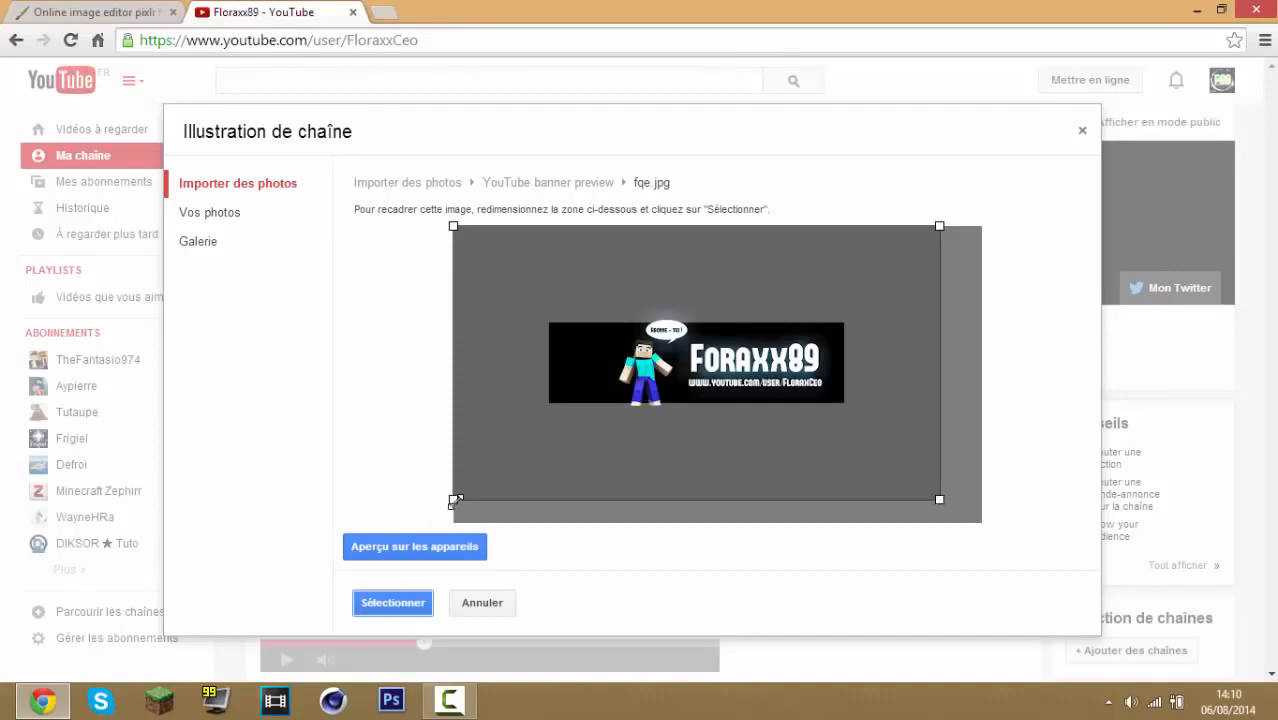
left_click_drag(455, 500, 494, 494)
left_click_drag(743, 401, 749, 401)
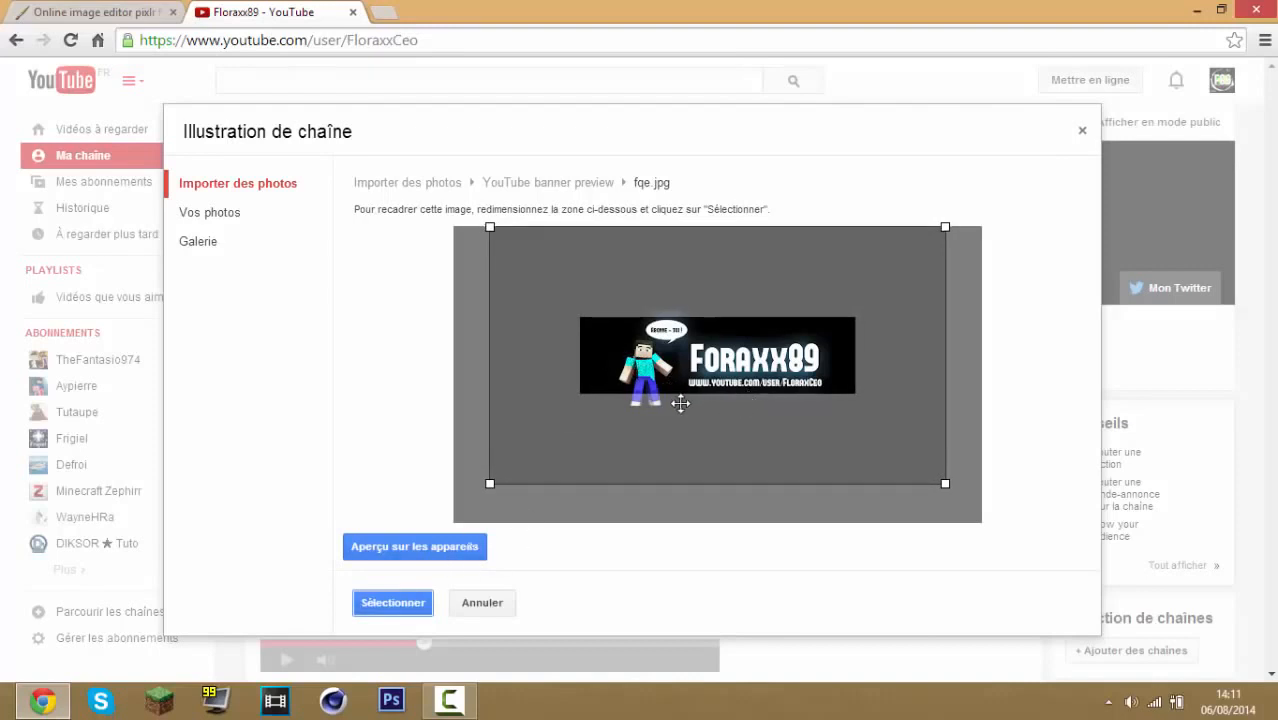
left_click(428, 600)
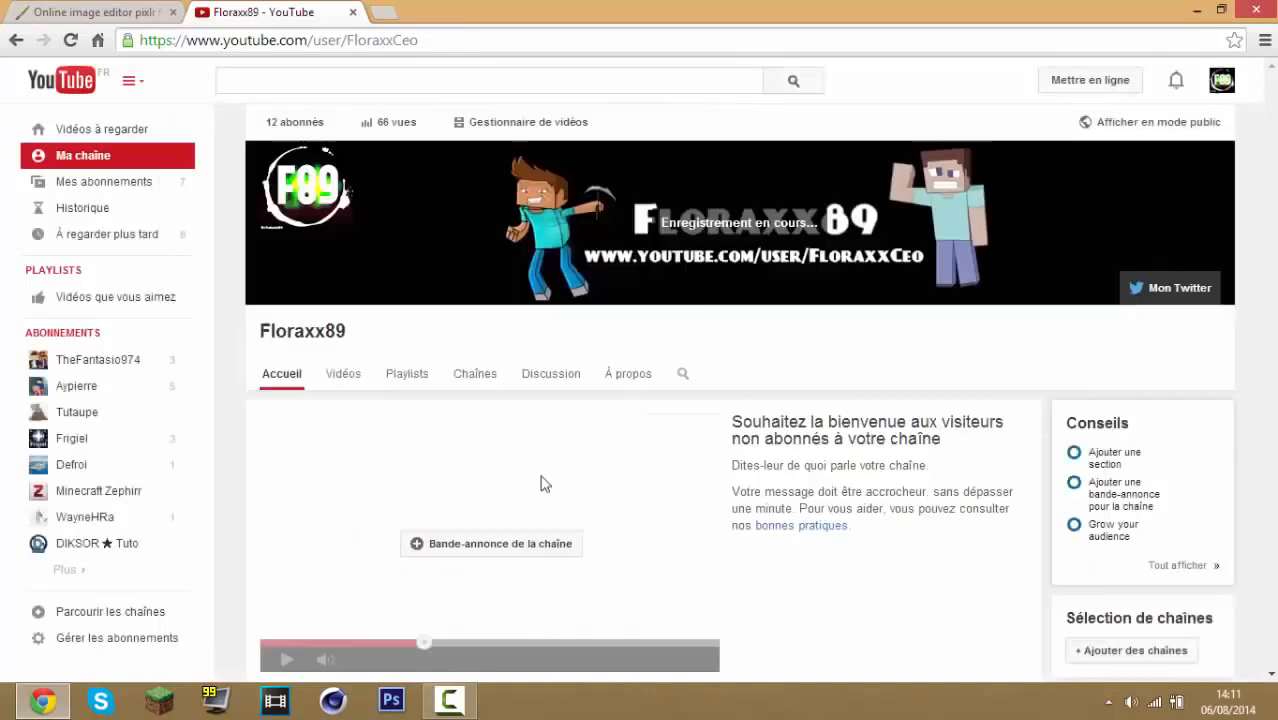